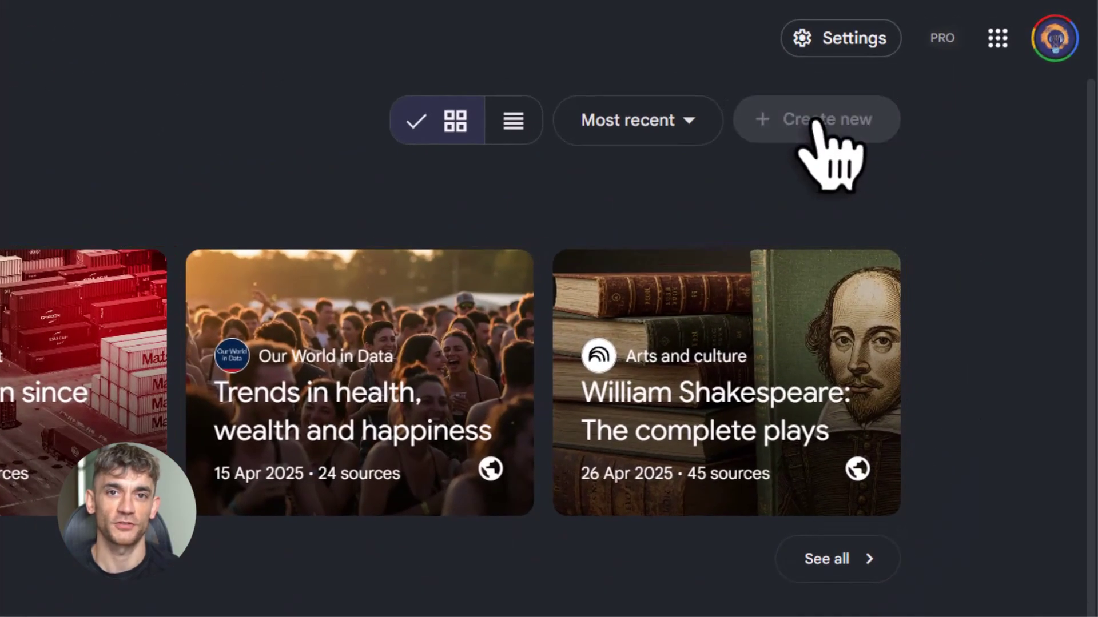
# Step: Open the Audio Overview customisation options and pick the Debate format
pyautogui.click(815, 121)
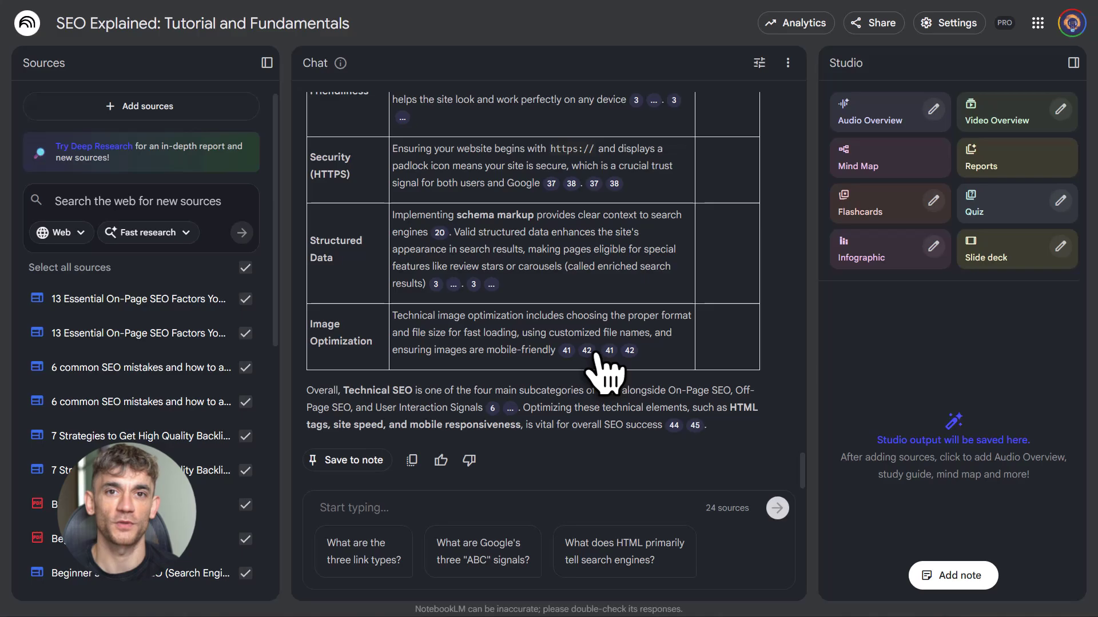
pyautogui.click(933, 109)
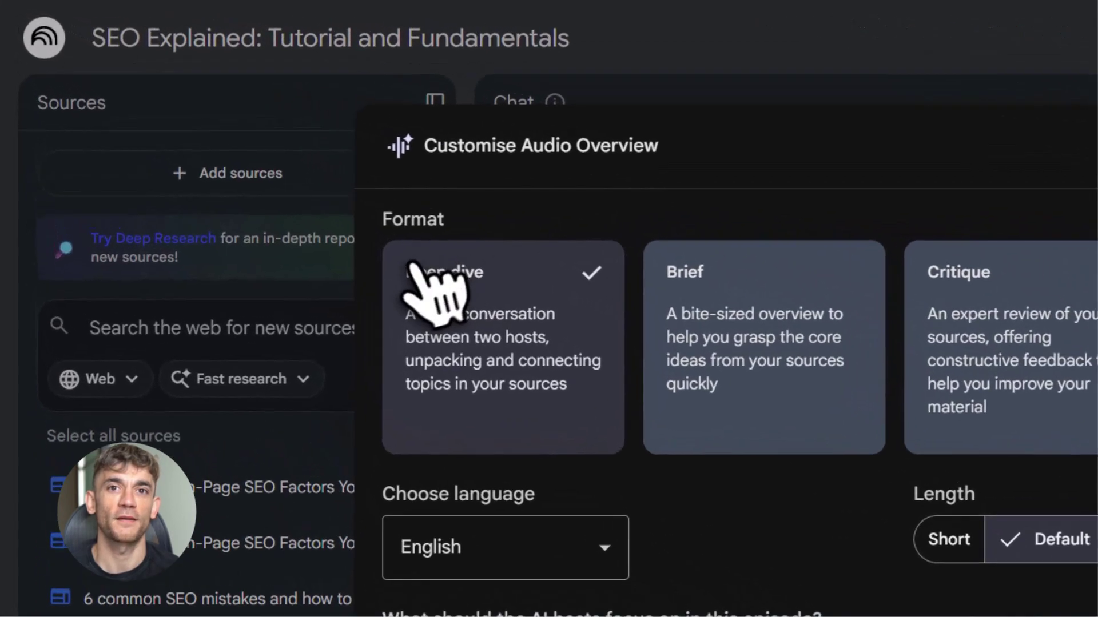
pyautogui.moveTo(250, 166); pyautogui.dragTo(291, 167)
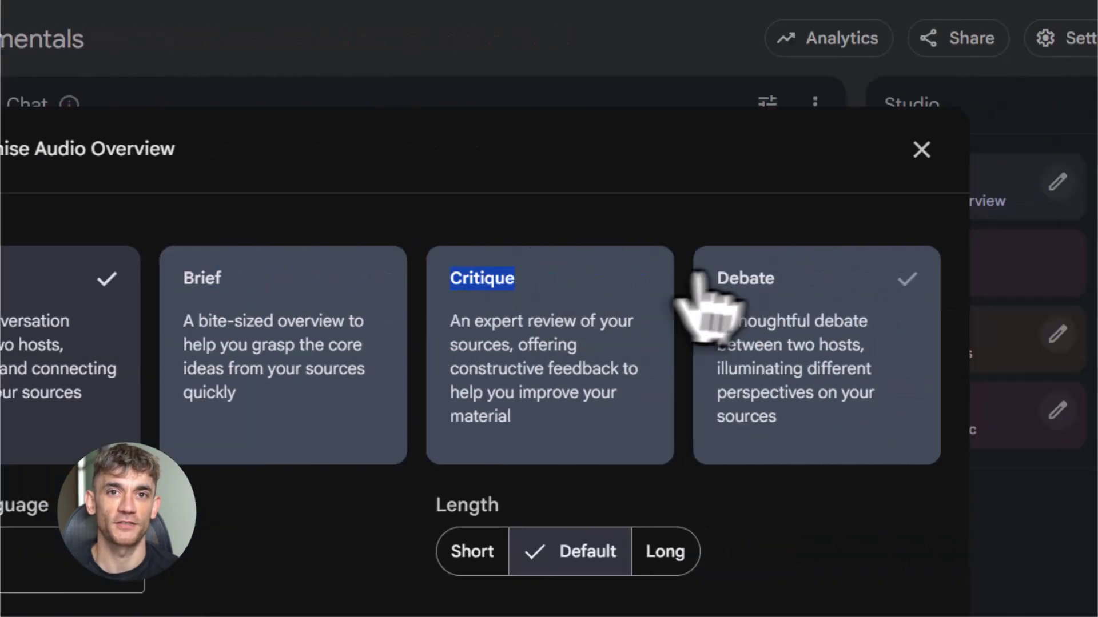
pyautogui.click(503, 289)
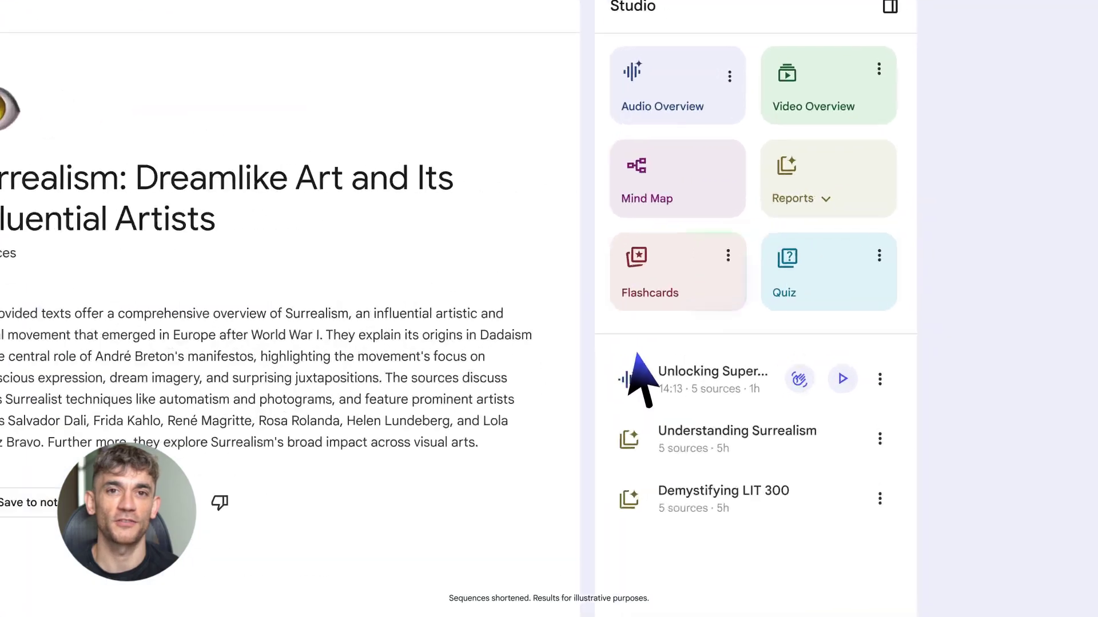
# Step: Generate Surrealism Flashcards and a Surrealism Quiz, then open the quiz at question 1
pyautogui.click(603, 320)
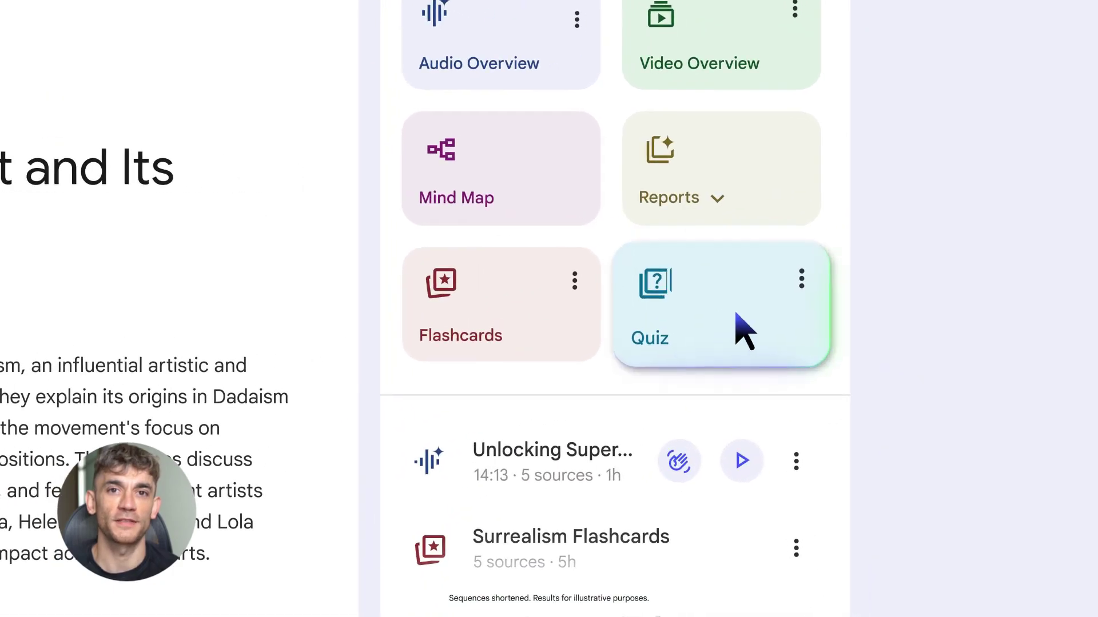
pyautogui.click(738, 317)
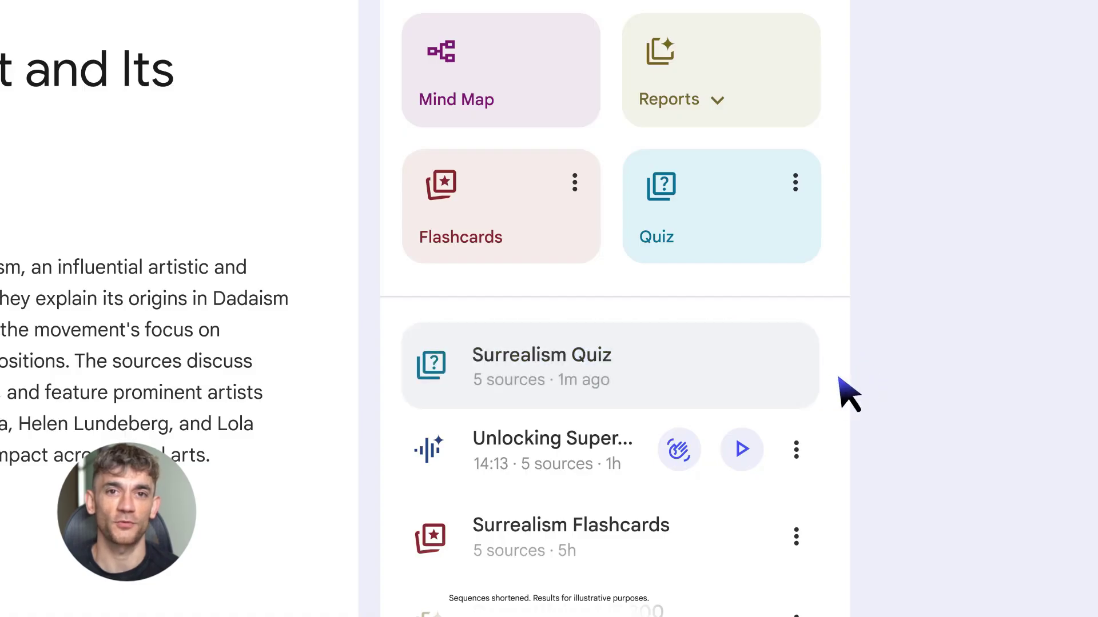
pyautogui.click(716, 393)
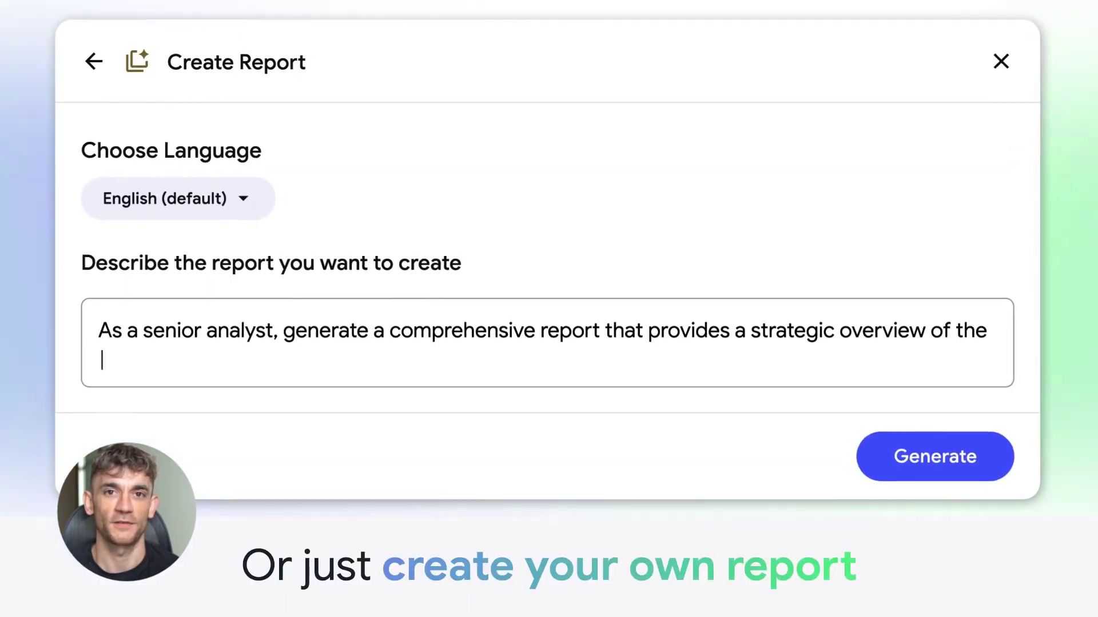
# Step: Describe the report as 'As a senior analyst, generate a comprehensive report that provides a strategic overview…'
pyautogui.write('e analysis, and a financial summary.')
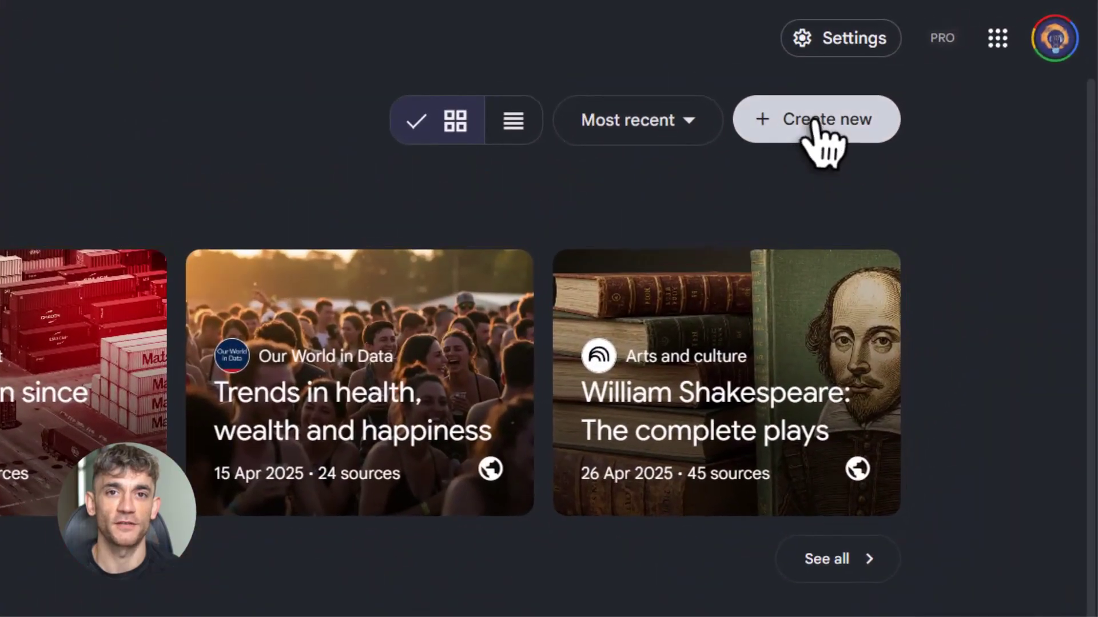
# Step: Create a new notebook whose first source is a pasted YouTube video about SEO
pyautogui.click(816, 121)
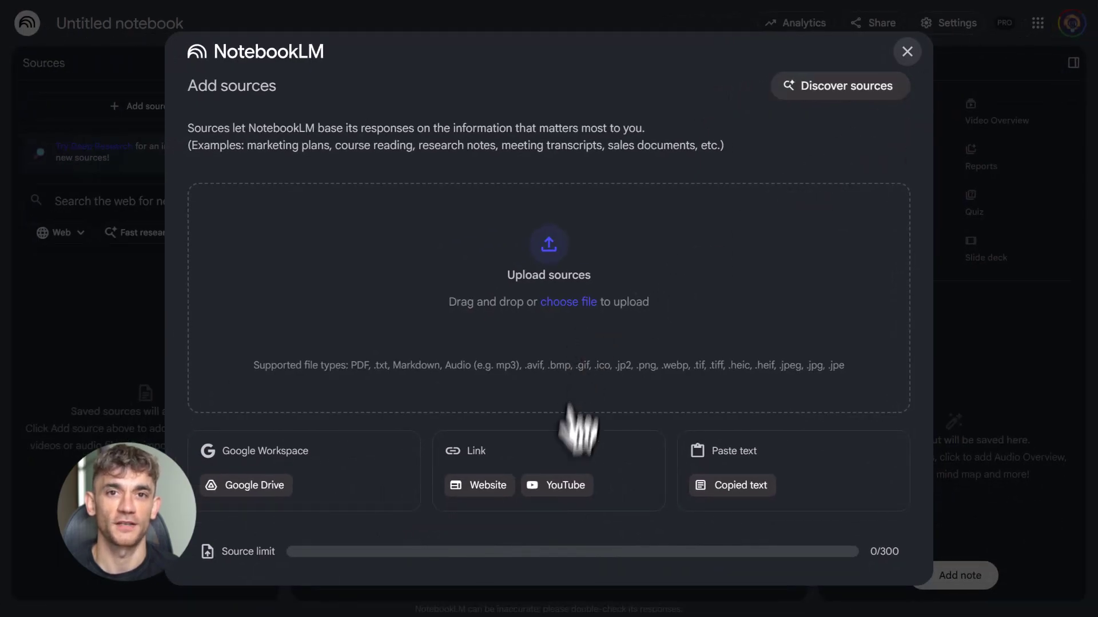
pyautogui.click(558, 485)
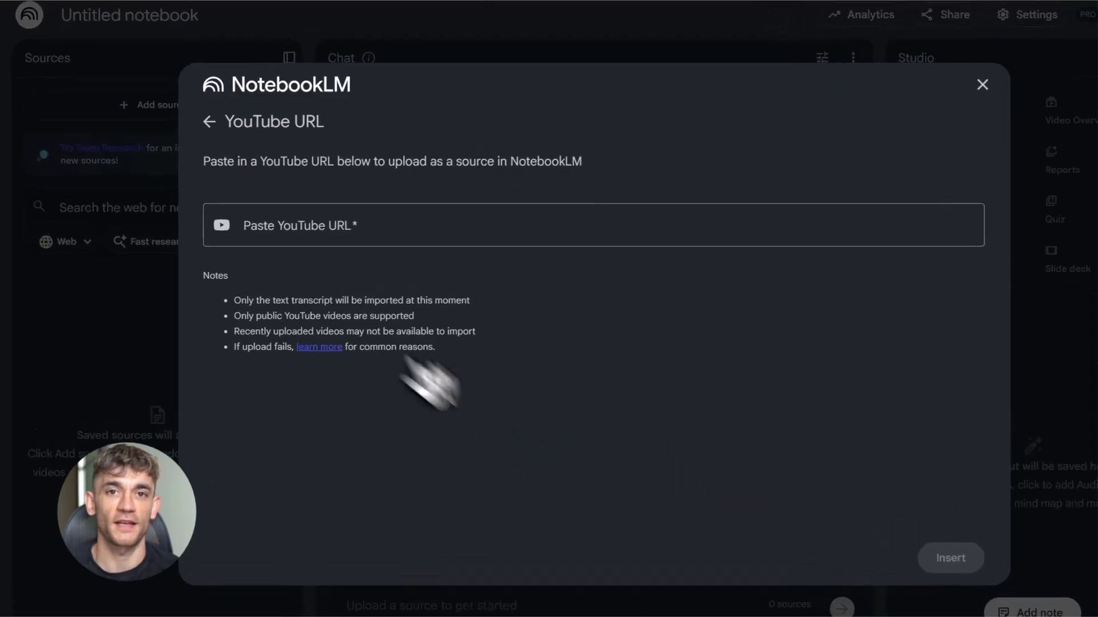
pyautogui.click(226, 223)
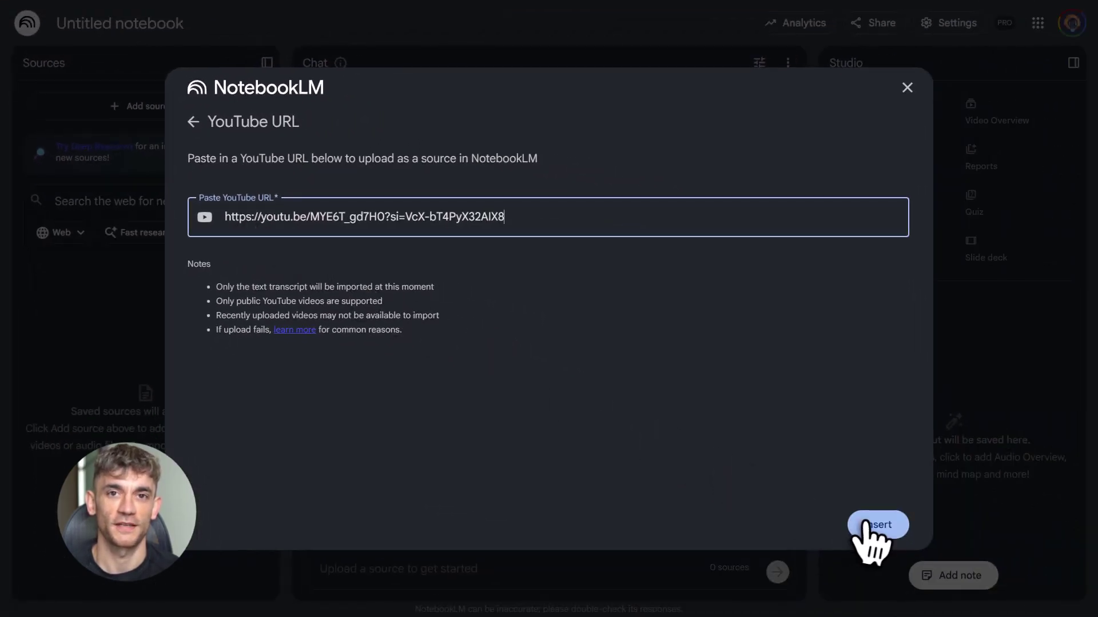
pyautogui.click(870, 529)
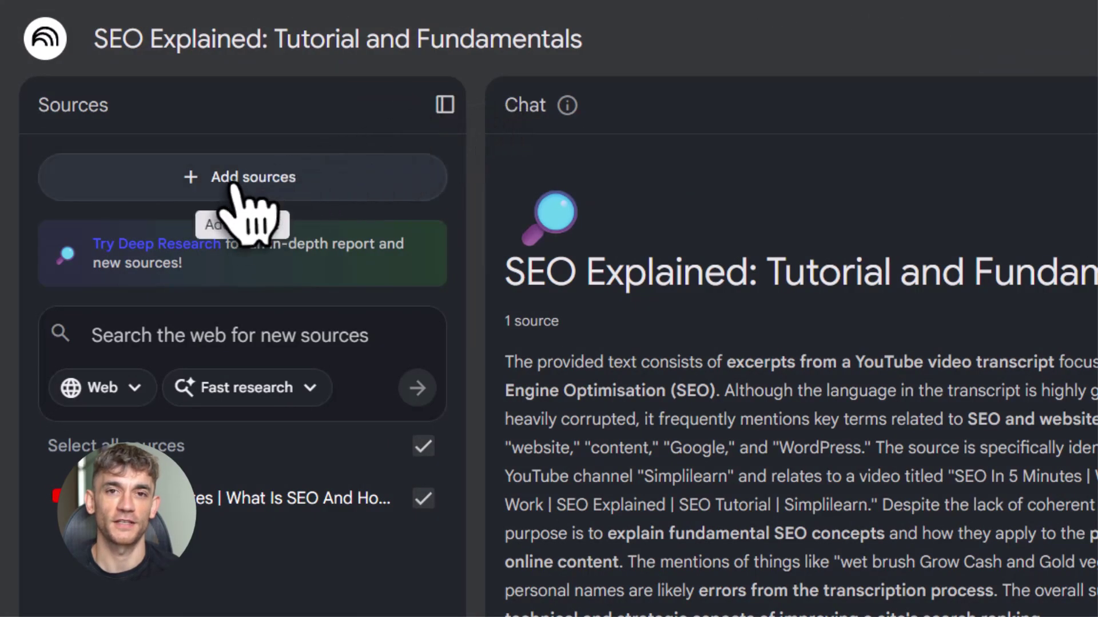
# Step: Add the Coursera SEO page and the Mailchimp SEO checklist page as website sources
pyautogui.click(246, 211)
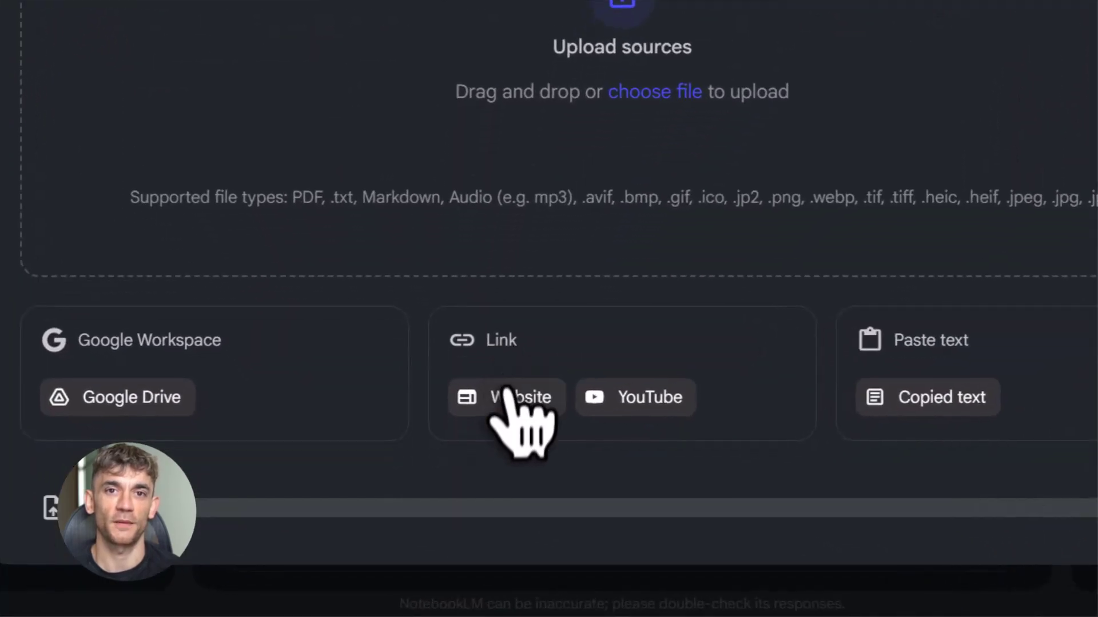
pyautogui.click(506, 400)
pyautogui.click(522, 299)
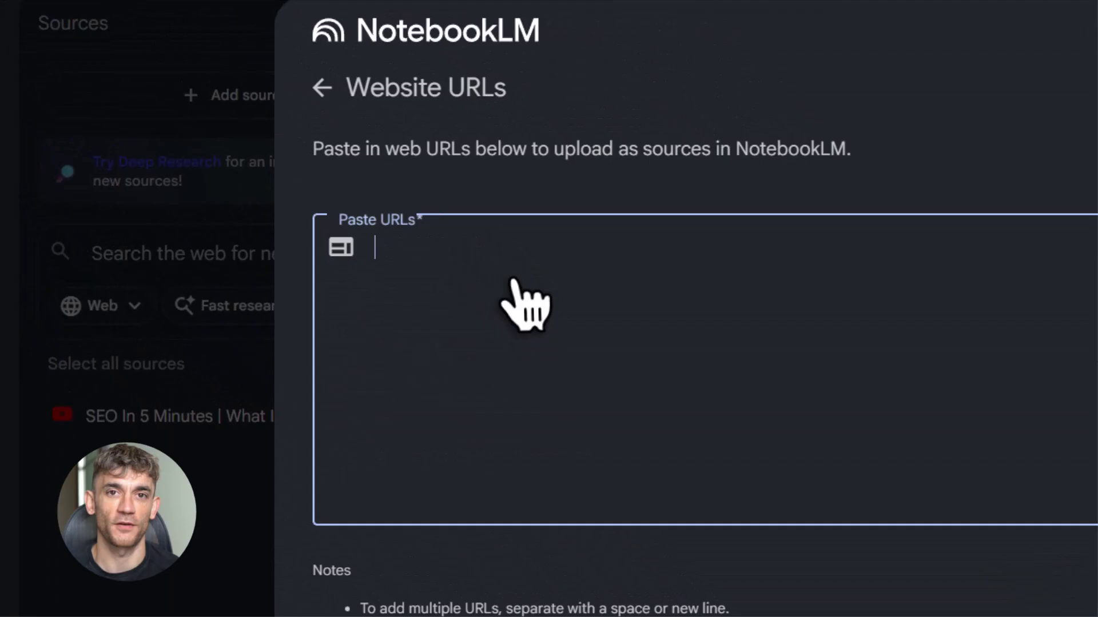
pyautogui.hotkey('ctrl', 'v')
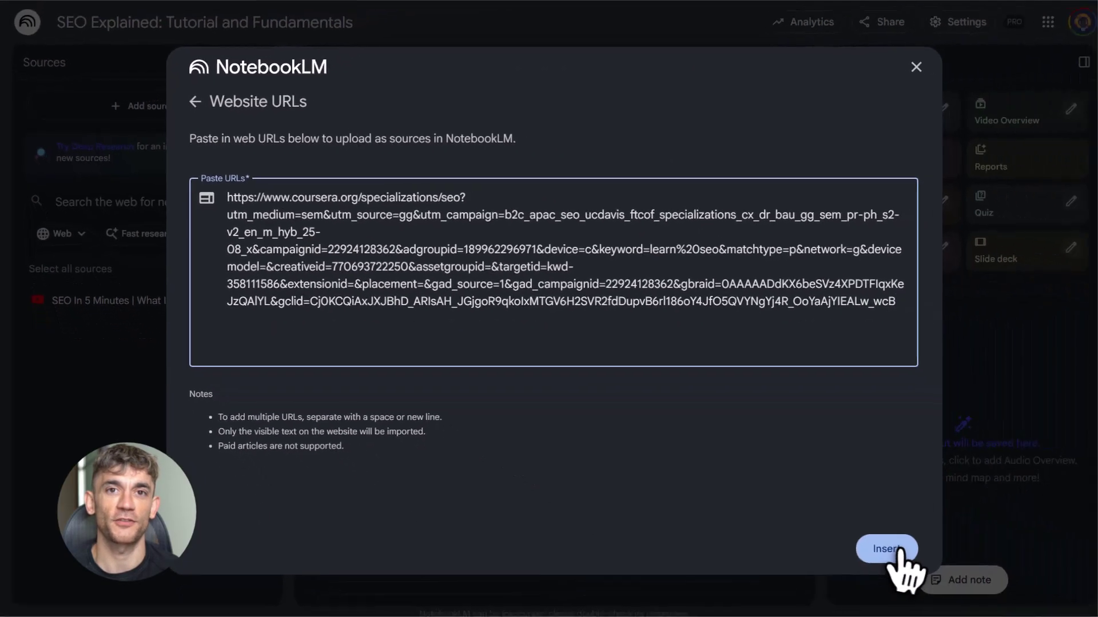
pyautogui.click(892, 551)
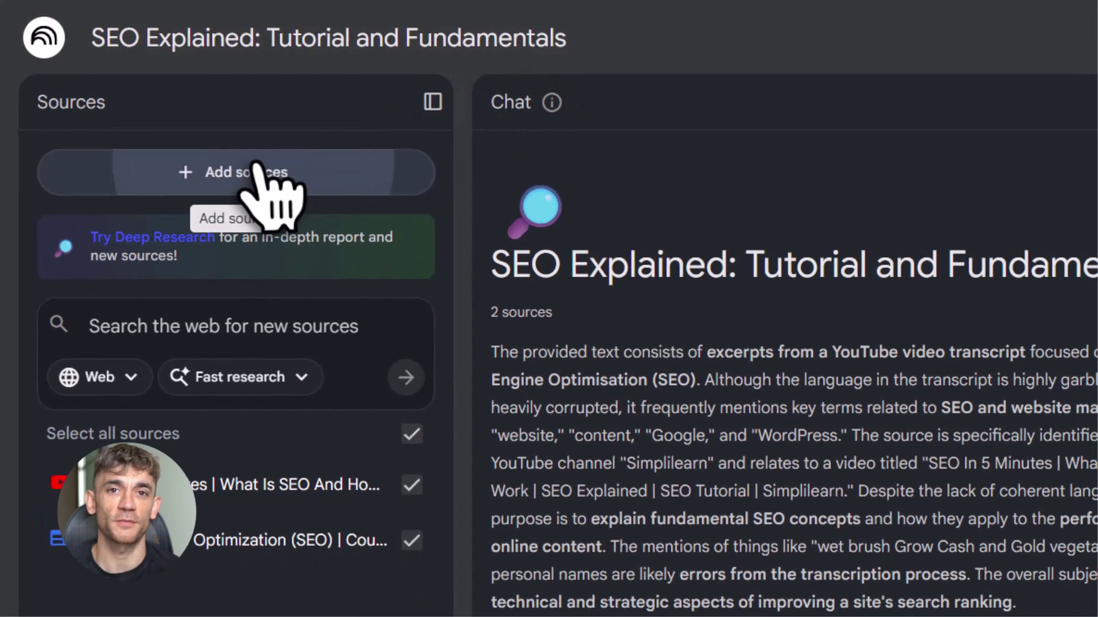
pyautogui.click(266, 178)
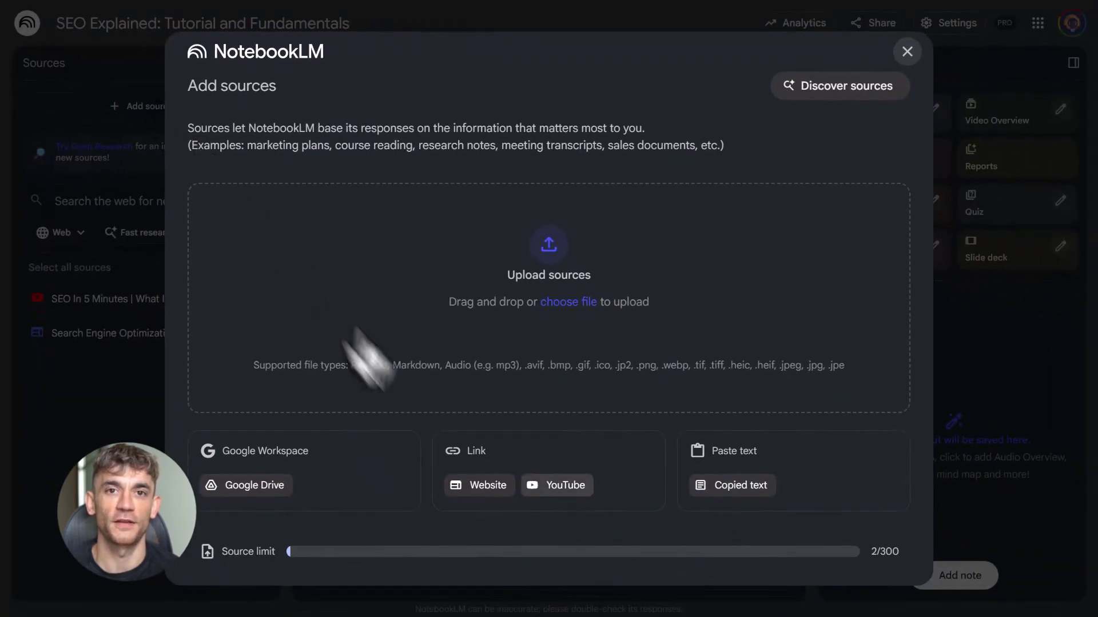
pyautogui.click(499, 486)
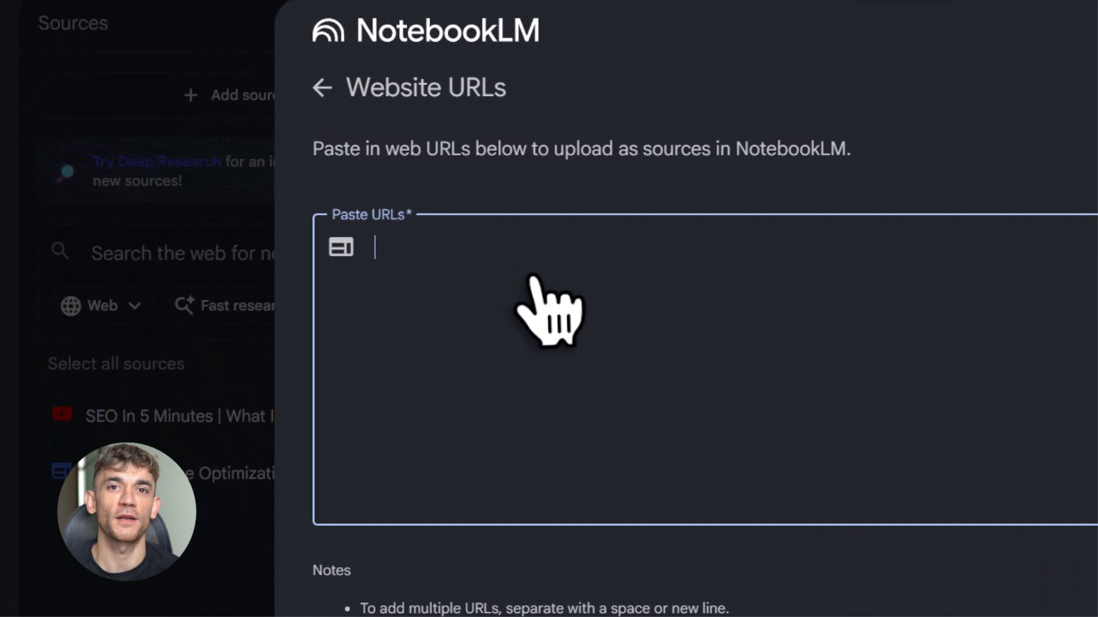
pyautogui.hotkey('ctrl', 'v')
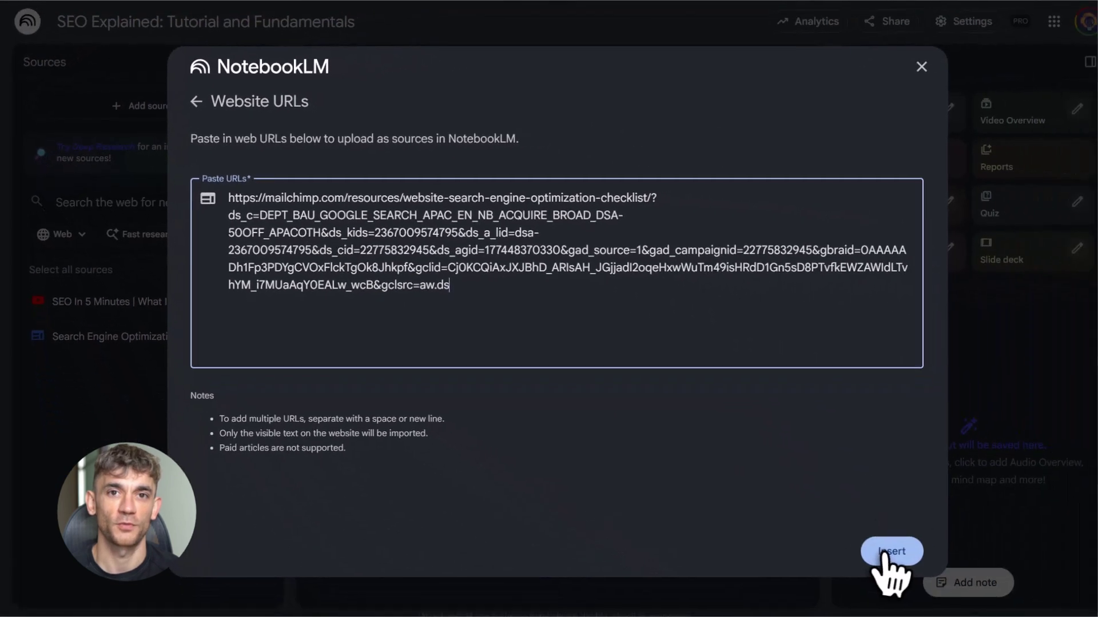
pyautogui.click(891, 578)
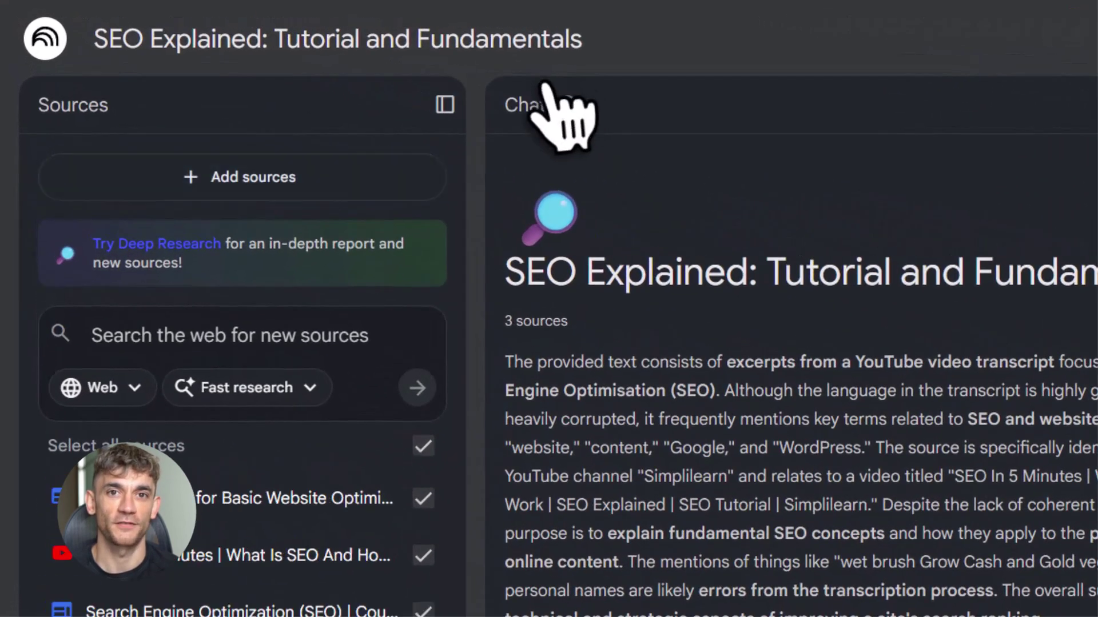
# Step: Upload document.pdf from the computer as a source
pyautogui.click(321, 177)
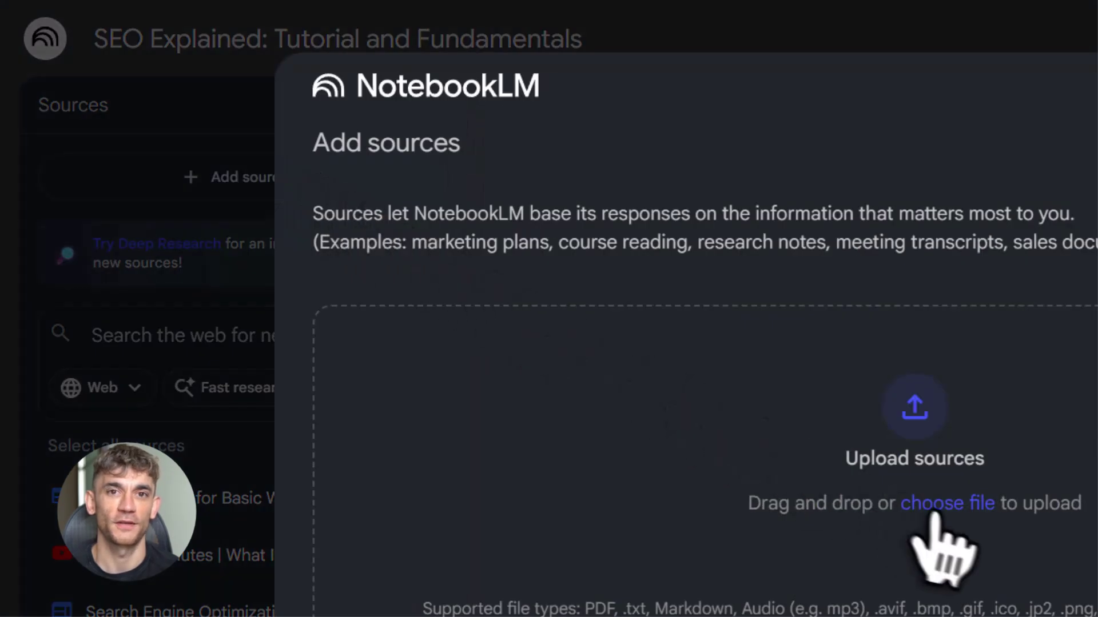
pyautogui.click(938, 512)
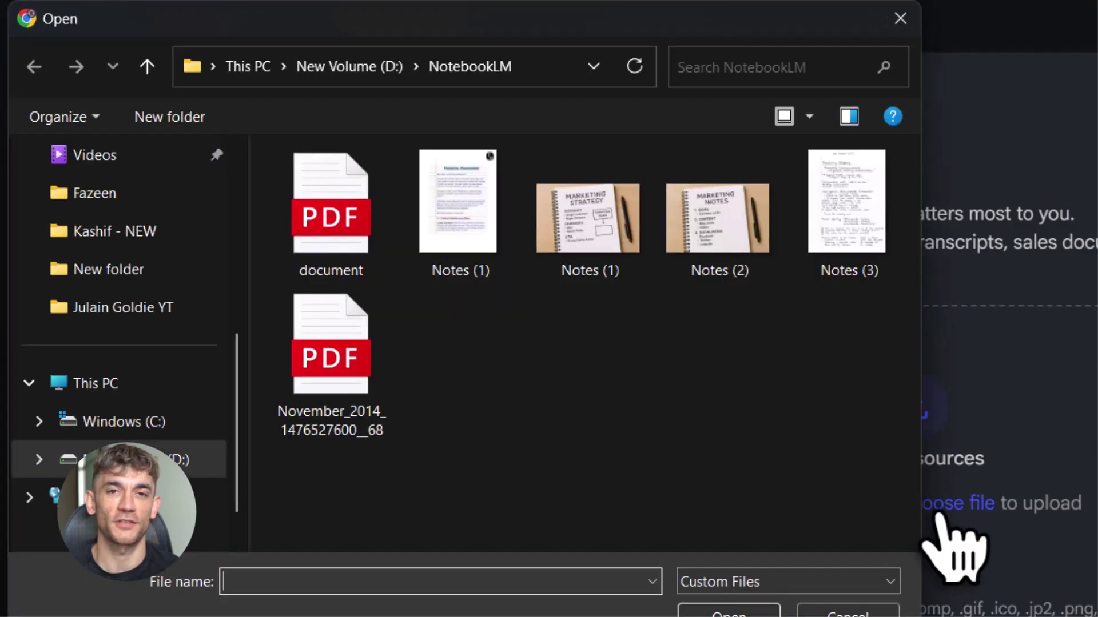
pyautogui.doubleClick(324, 269)
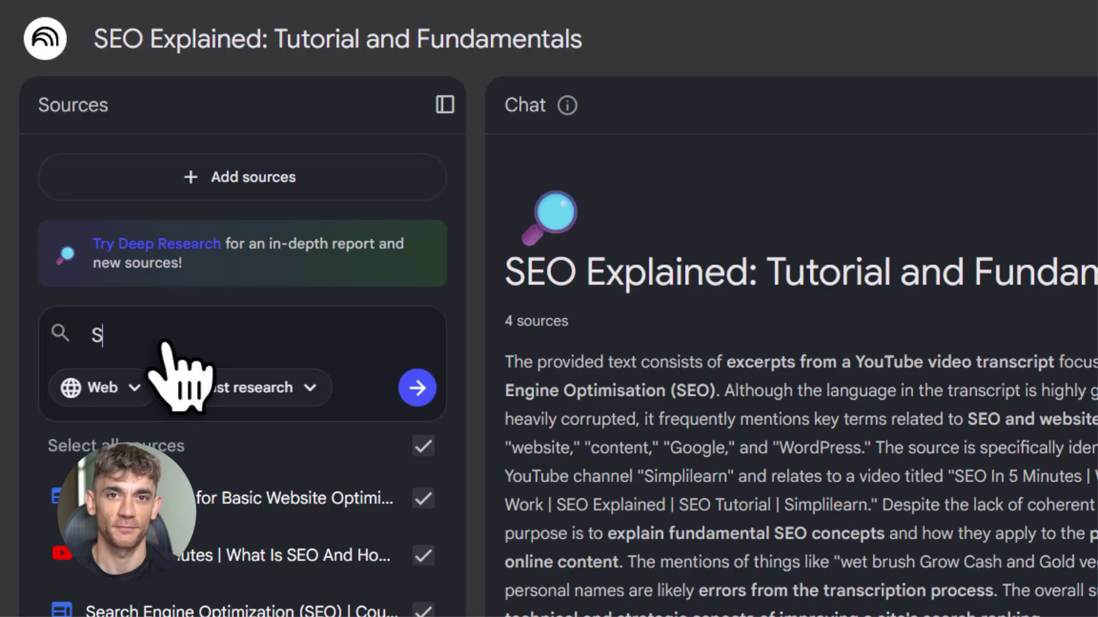
# Step: Fast-search the web for 'SEO Beginner Guide' and import ten results, excluding the Yoast article
pyautogui.write('Beginner Guide.')
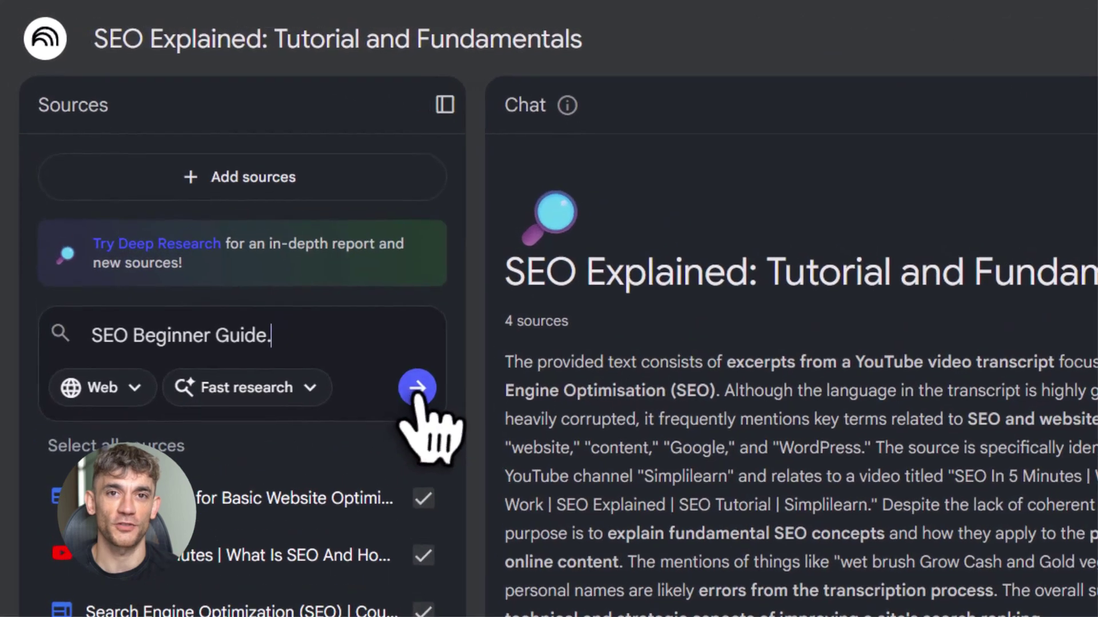
pyautogui.click(250, 233)
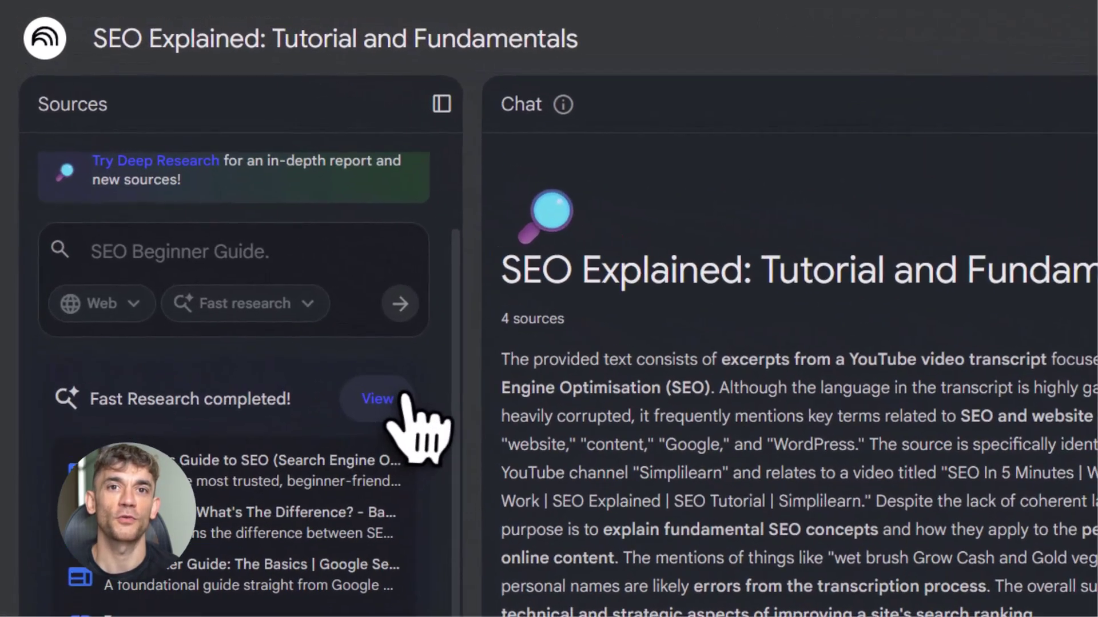
pyautogui.click(223, 238)
pyautogui.scroll(-5, 522, 452)
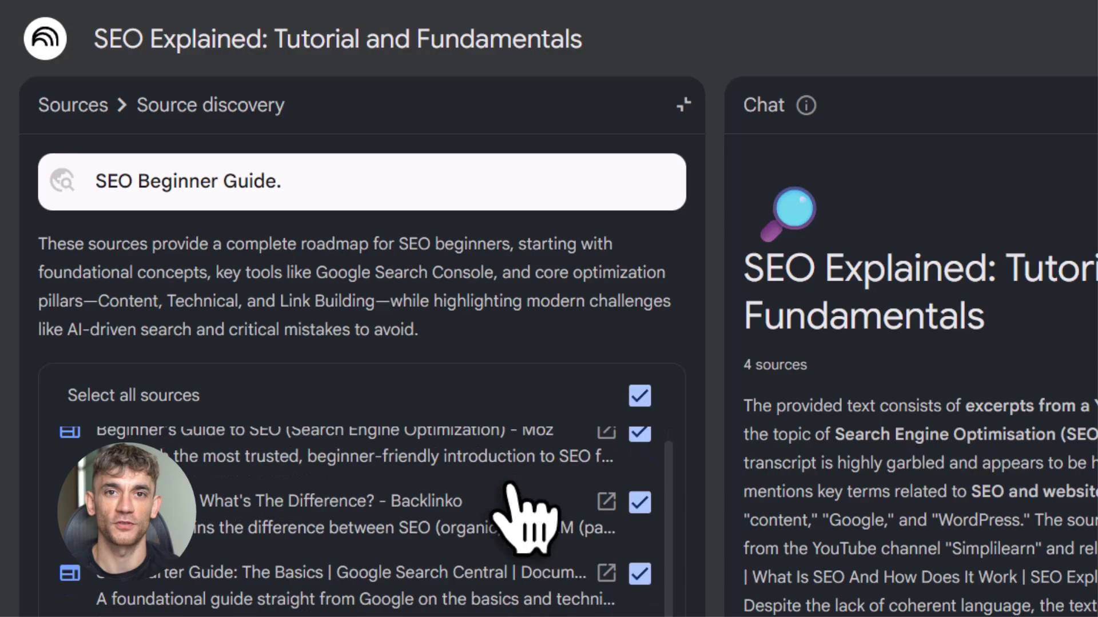
pyautogui.scroll(4, 523, 503)
pyautogui.scroll(1, 520, 497)
pyautogui.scroll(-5, 522, 515)
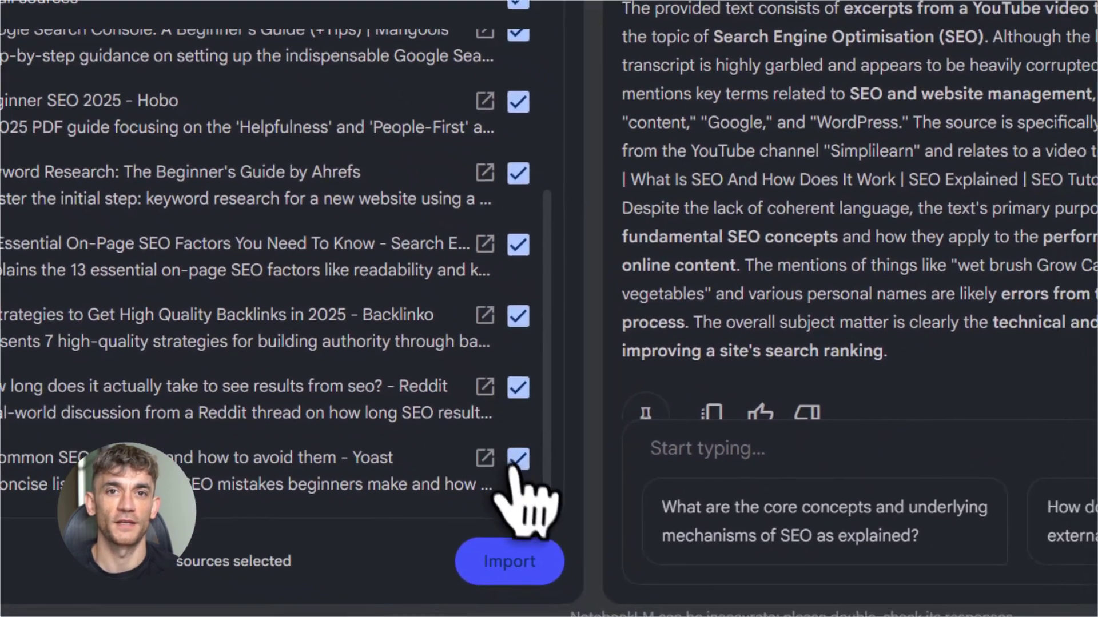
pyautogui.click(623, 518)
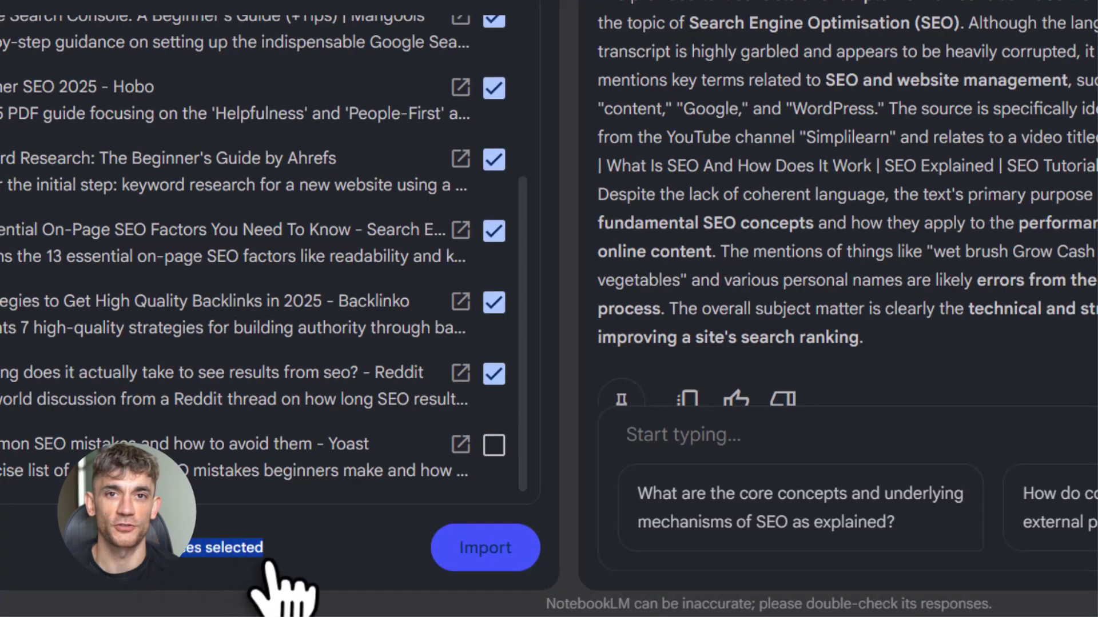
pyautogui.click(486, 548)
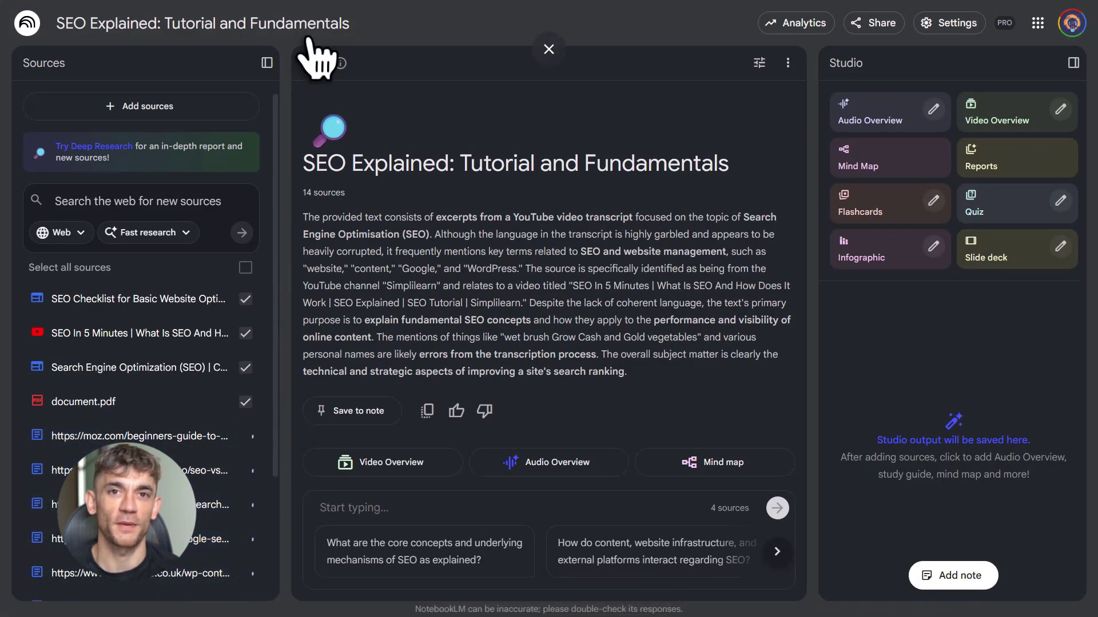
# Step: Ask the chat which SEO ranking factors matter most and scroll through its answer
pyautogui.scroll(-5, 189, 343)
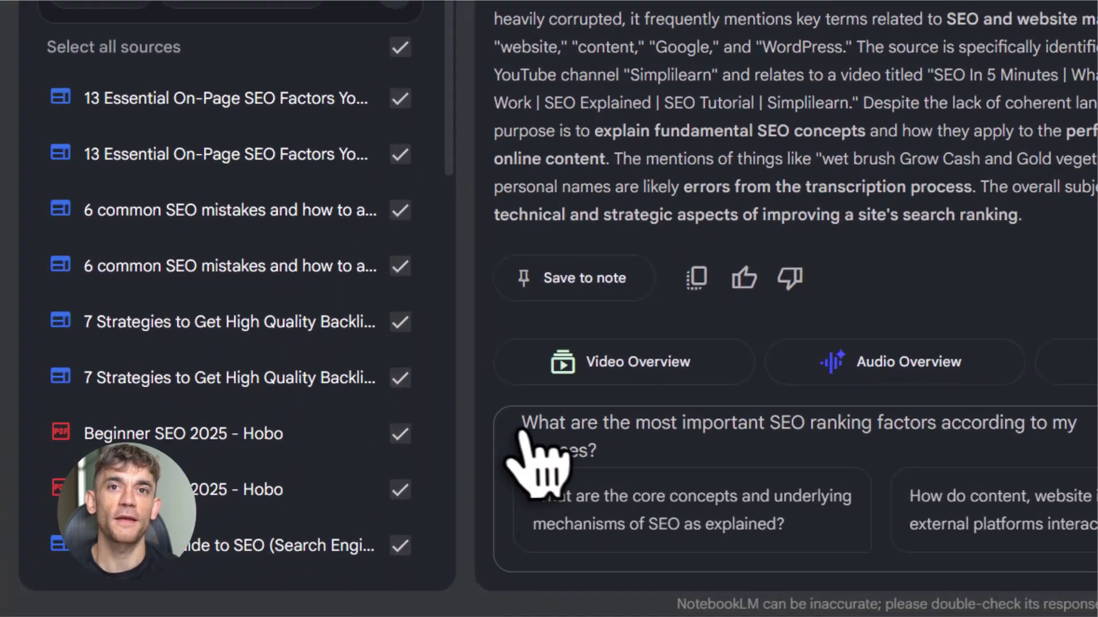
pyautogui.moveTo(320, 498); pyautogui.dragTo(356, 498)
pyautogui.moveTo(621, 441); pyautogui.dragTo(1093, 421)
pyautogui.click(1093, 422)
pyautogui.moveTo(73, 447); pyautogui.dragTo(132, 448)
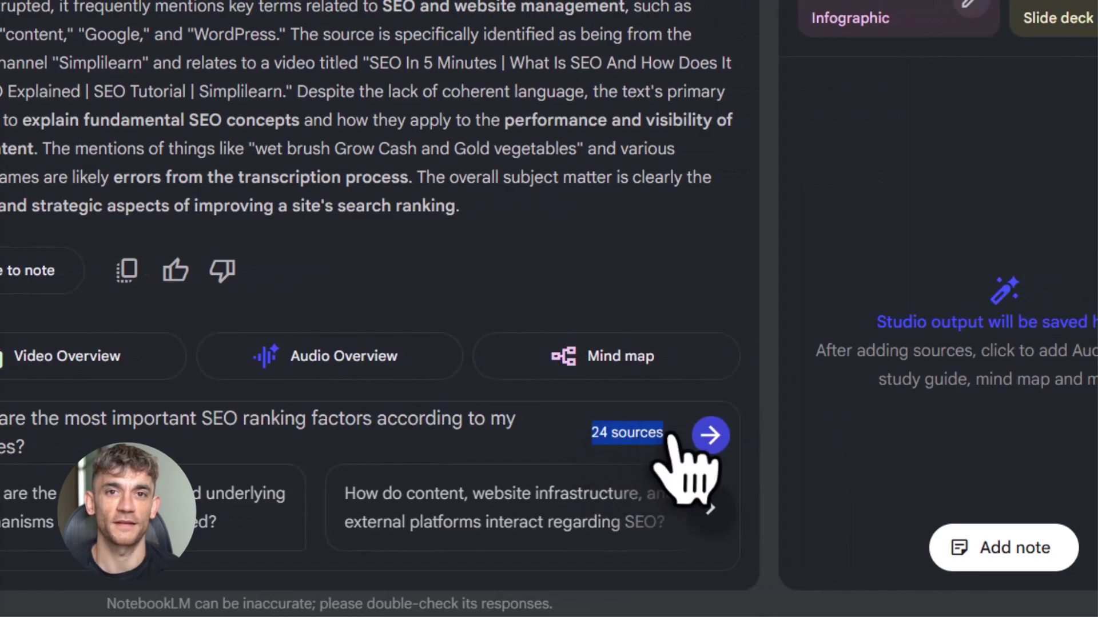
pyautogui.click(710, 436)
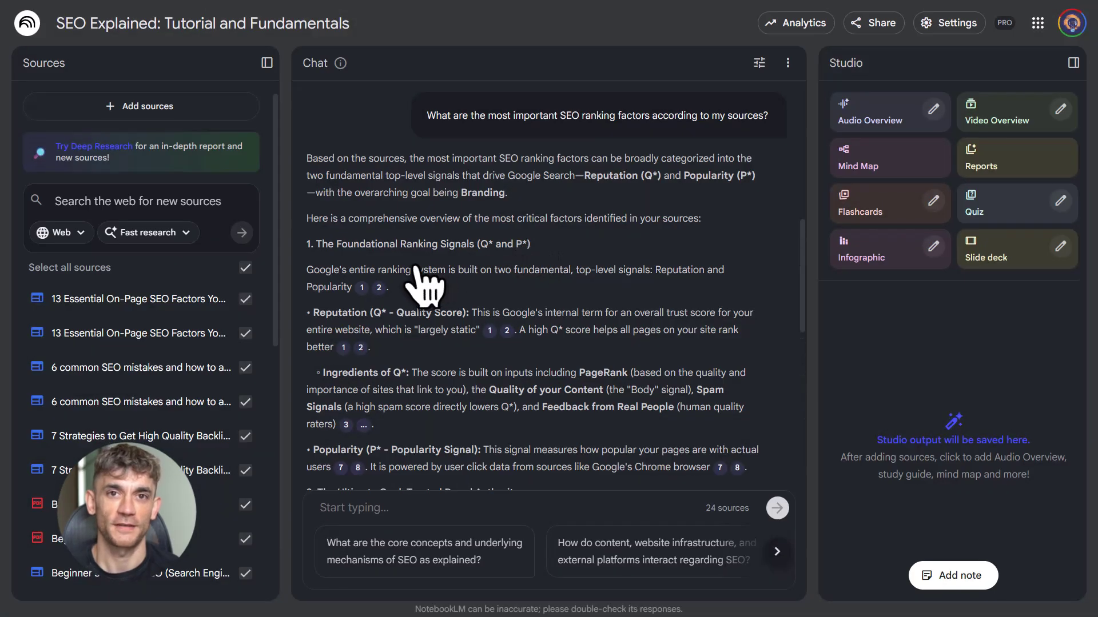
pyautogui.scroll(-1, 424, 281)
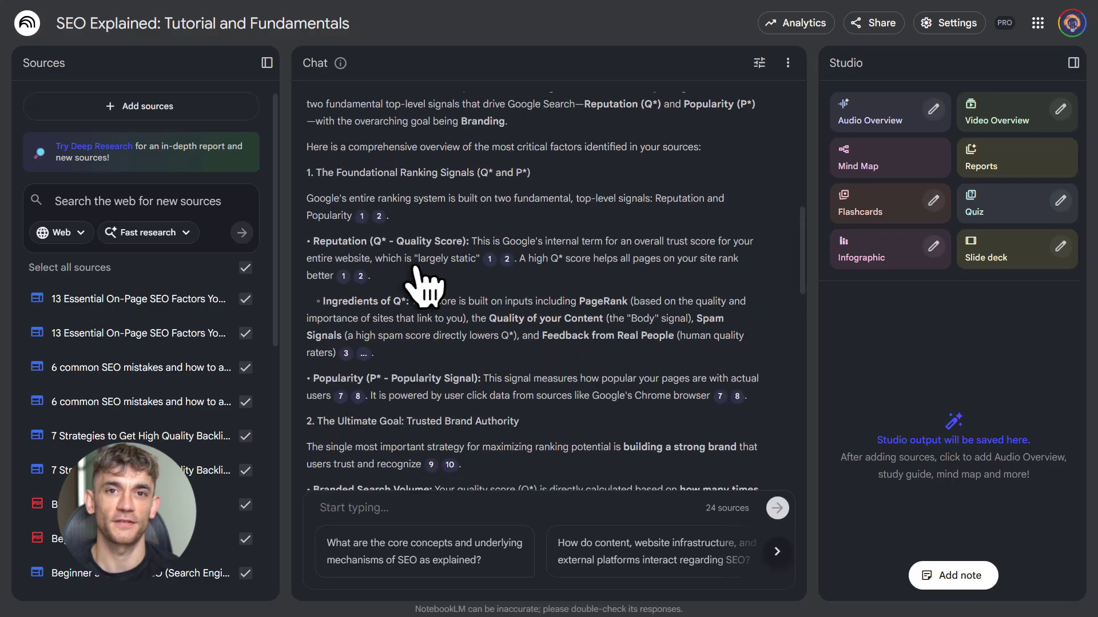
pyautogui.scroll(-8, 424, 281)
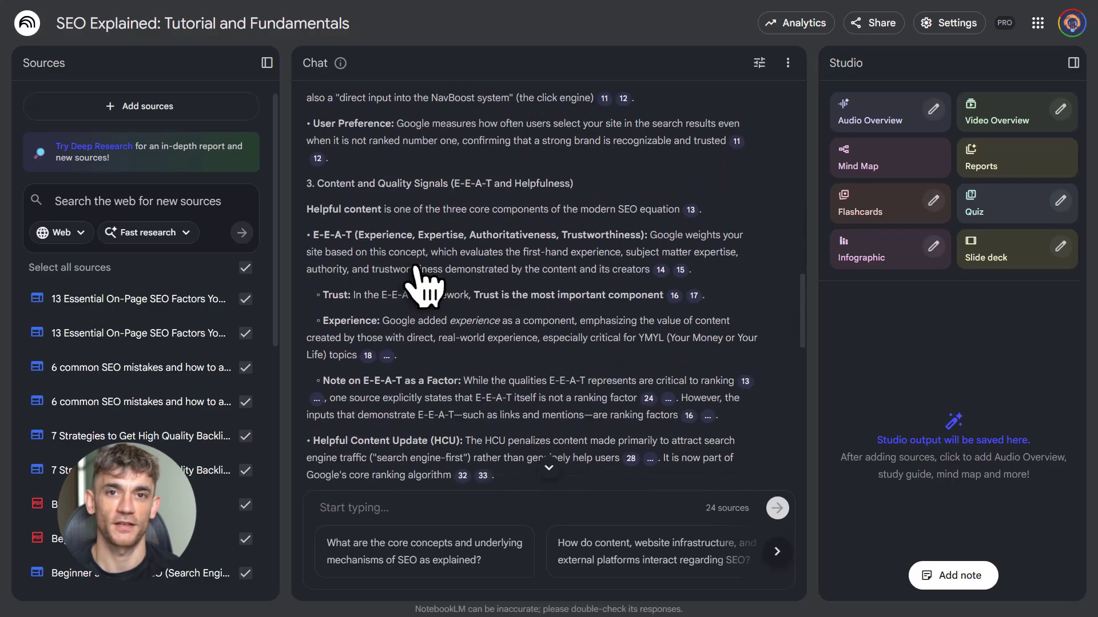
pyautogui.scroll(-12, 424, 282)
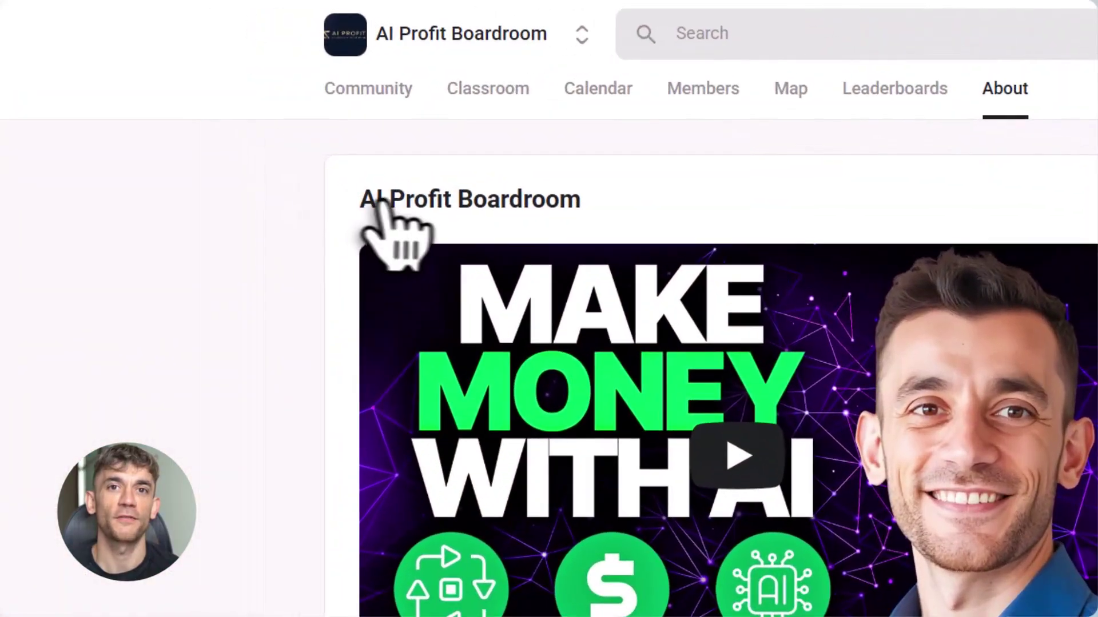
pyautogui.moveTo(237, 131); pyautogui.dragTo(390, 131)
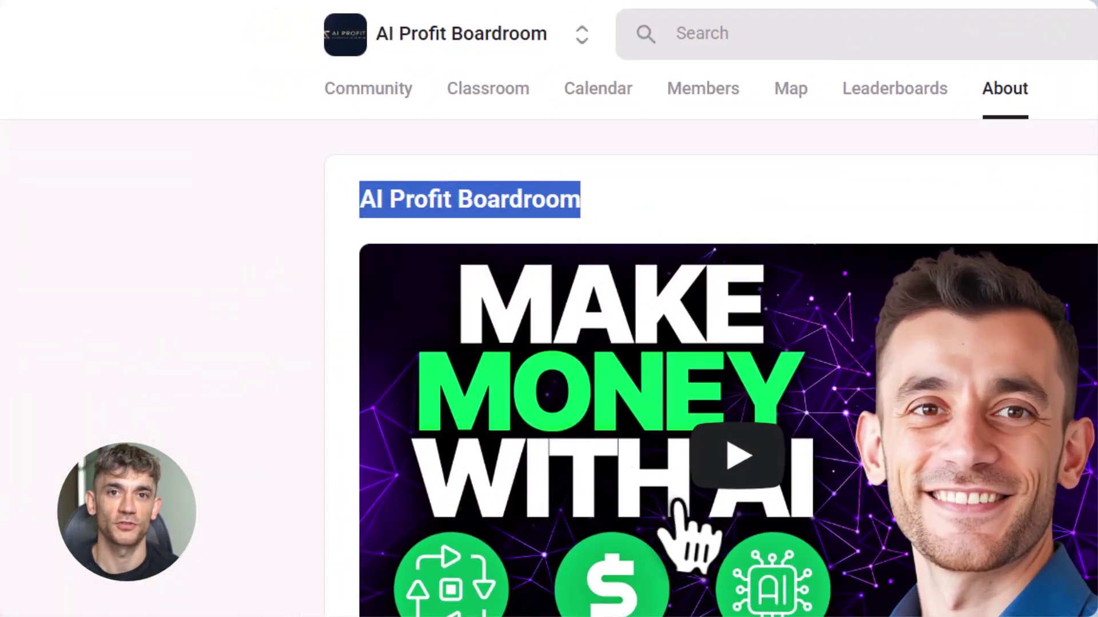
# Step: Browse the AI Profit Boardroom About page, then scroll the Classroom's course cards
pyautogui.scroll(-6, 680, 509)
pyautogui.scroll(-2, 677, 500)
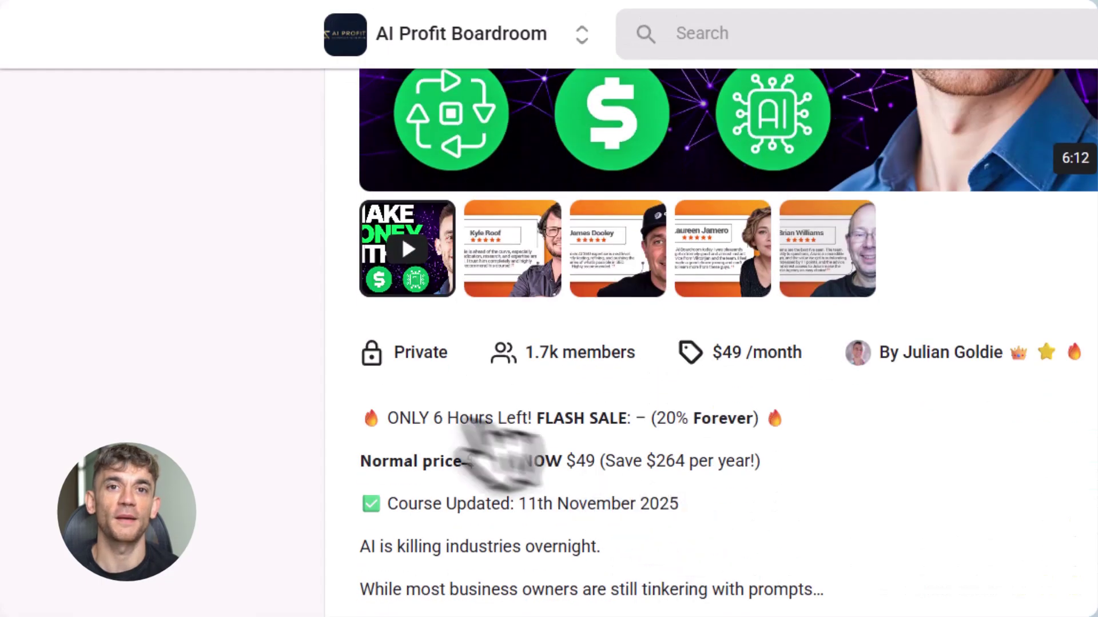
pyautogui.moveTo(366, 426); pyautogui.dragTo(833, 568)
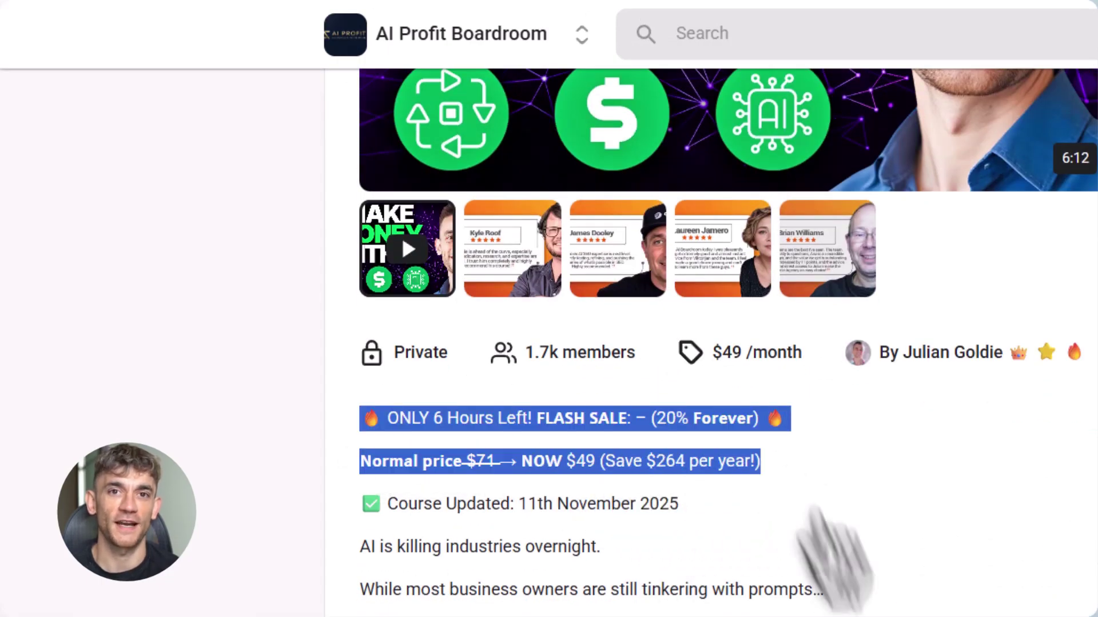
pyautogui.click(833, 568)
pyautogui.scroll(-3, 833, 568)
pyautogui.scroll(5, 572, 400)
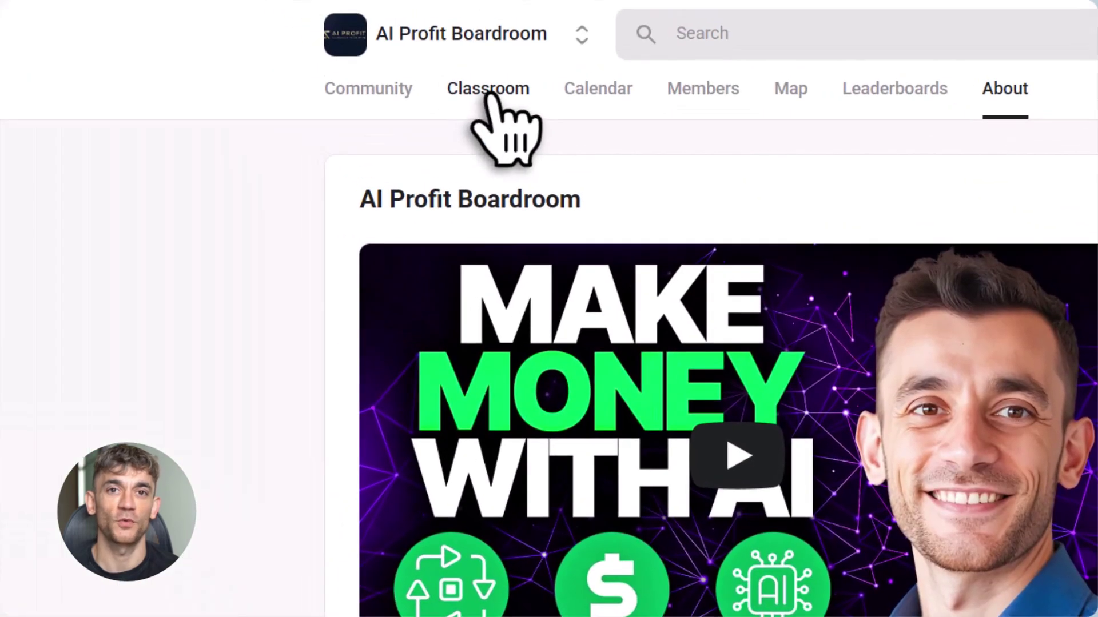
pyautogui.click(487, 93)
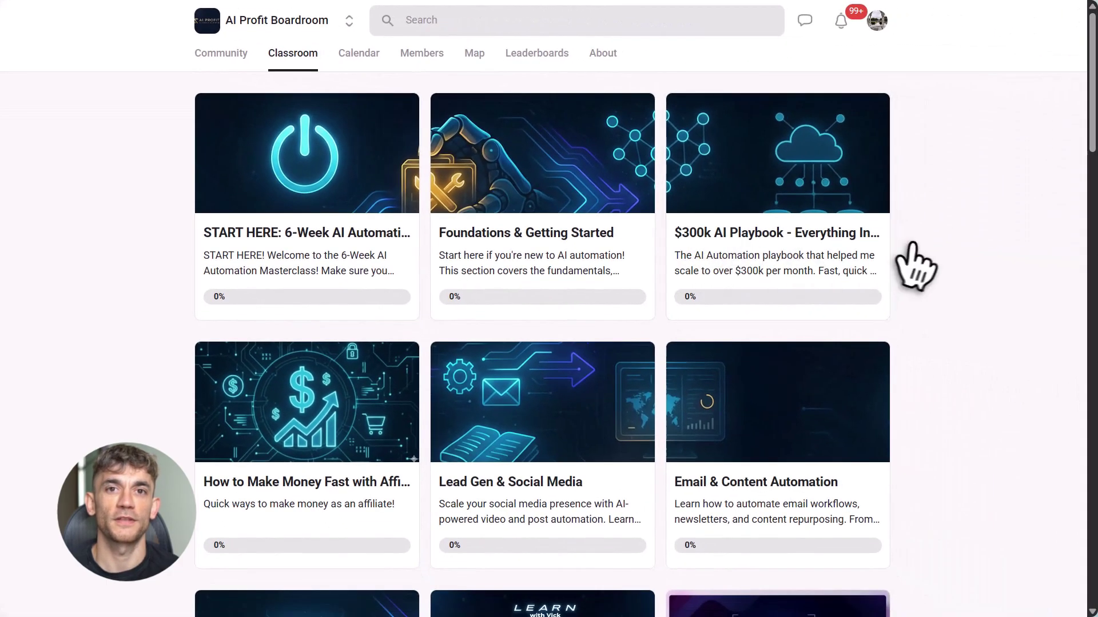
pyautogui.scroll(-3, 240, 486)
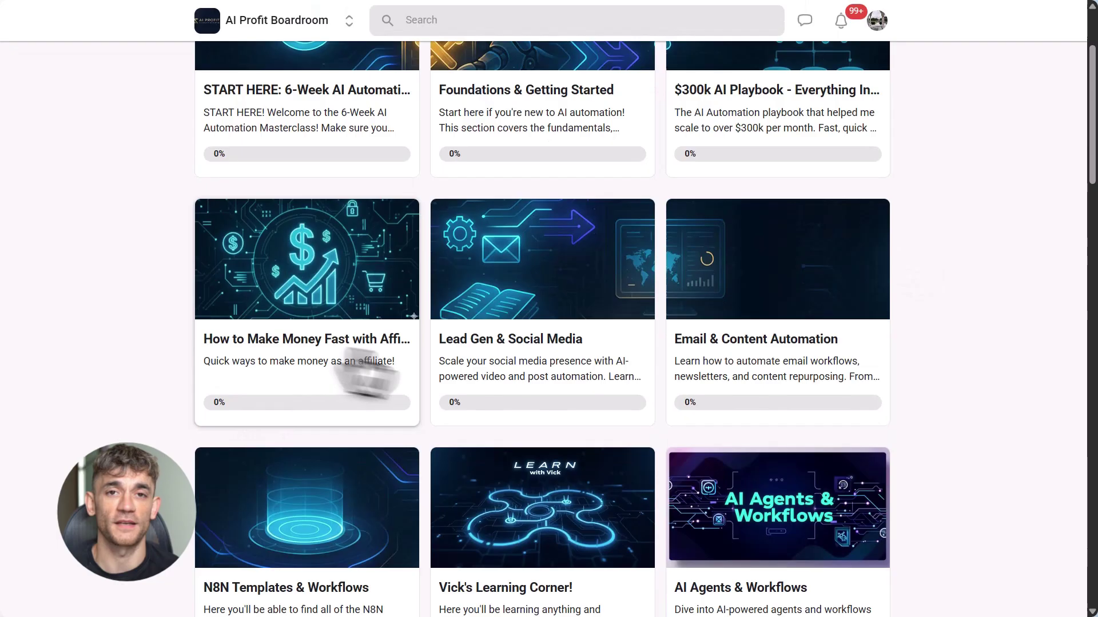
pyautogui.scroll(-1, 804, 360)
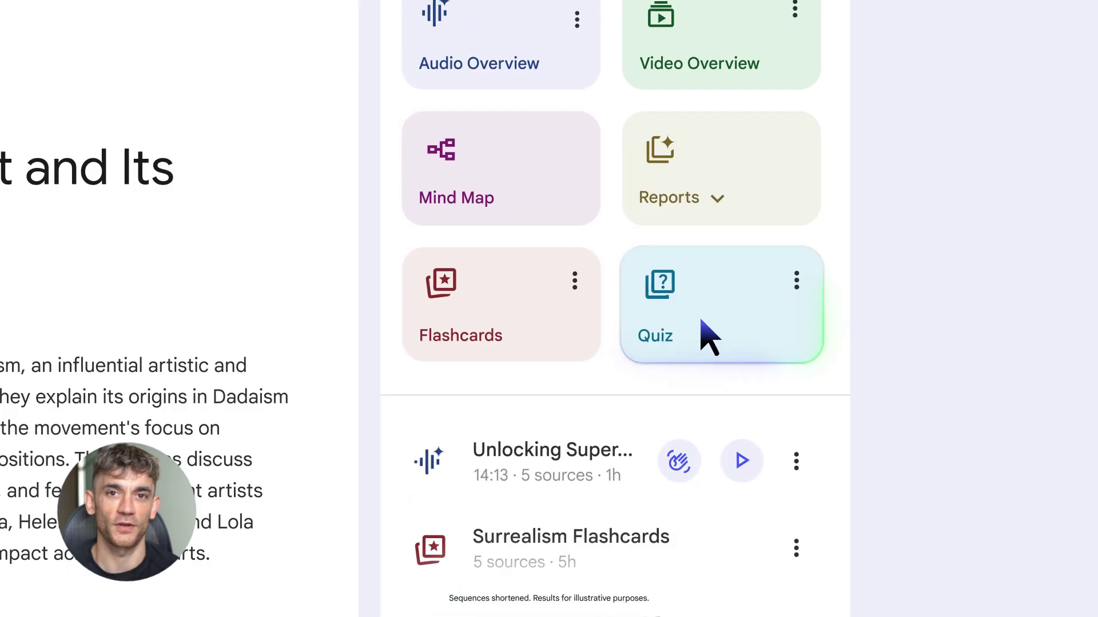
# Step: Generate a quiz from the notebook's sources
pyautogui.click(740, 331)
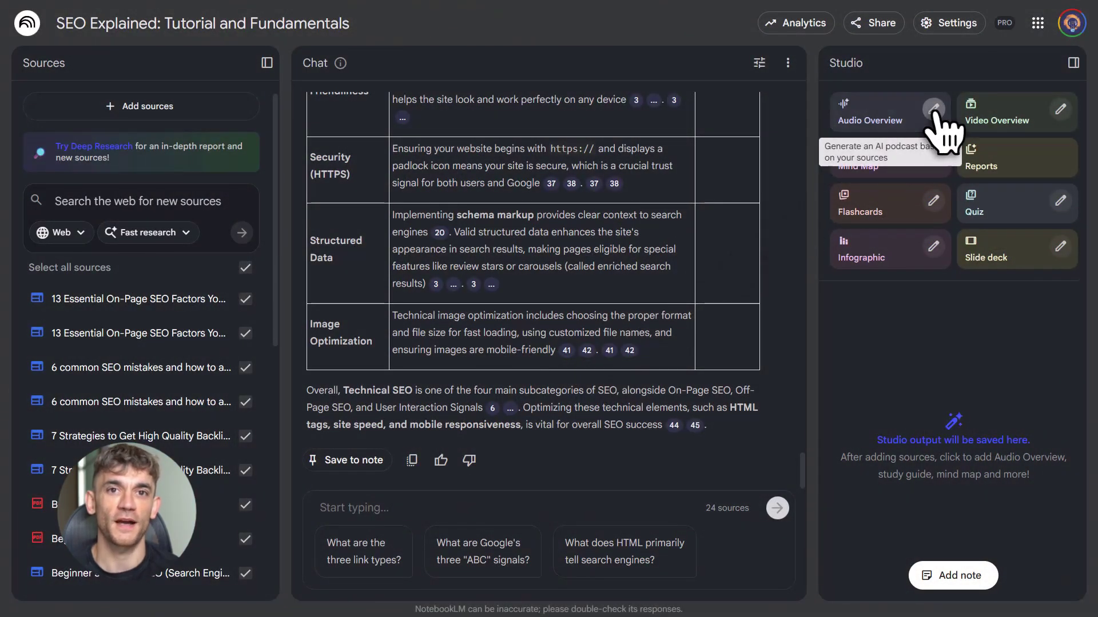
# Step: Generate a Short, Debate-format Audio Overview with the focus 'Make sure it is for beginners.'
pyautogui.click(933, 110)
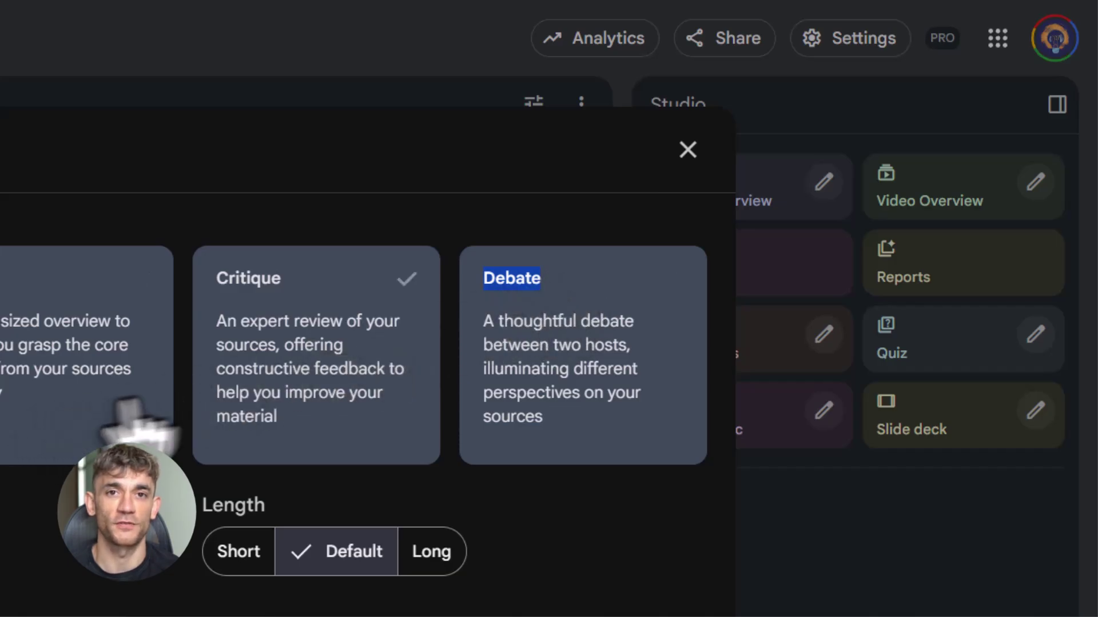
pyautogui.click(523, 342)
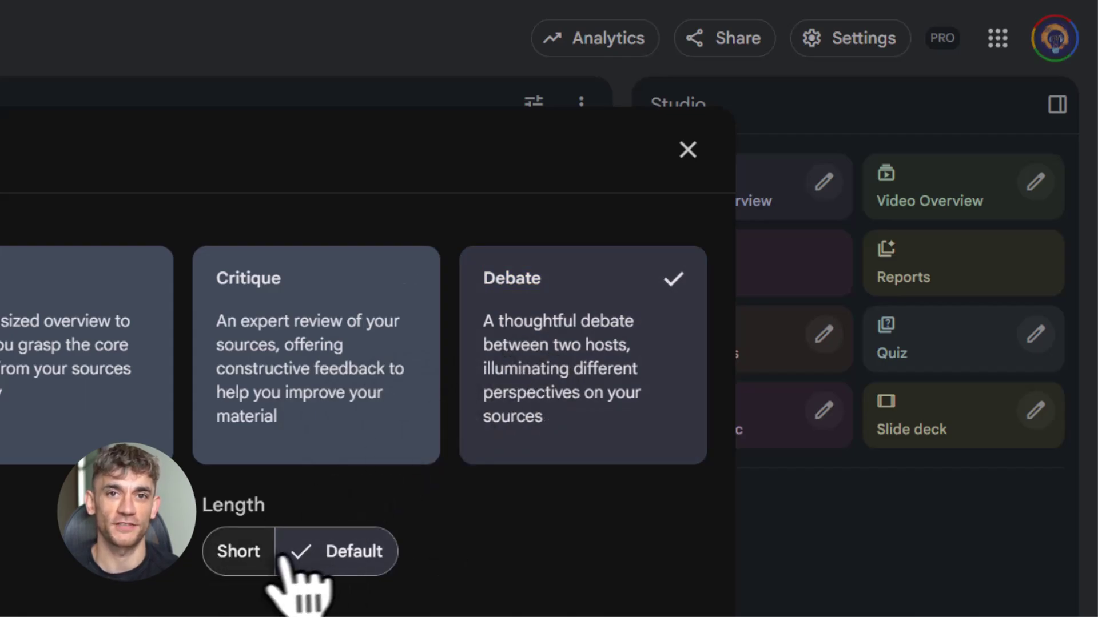
pyautogui.click(243, 552)
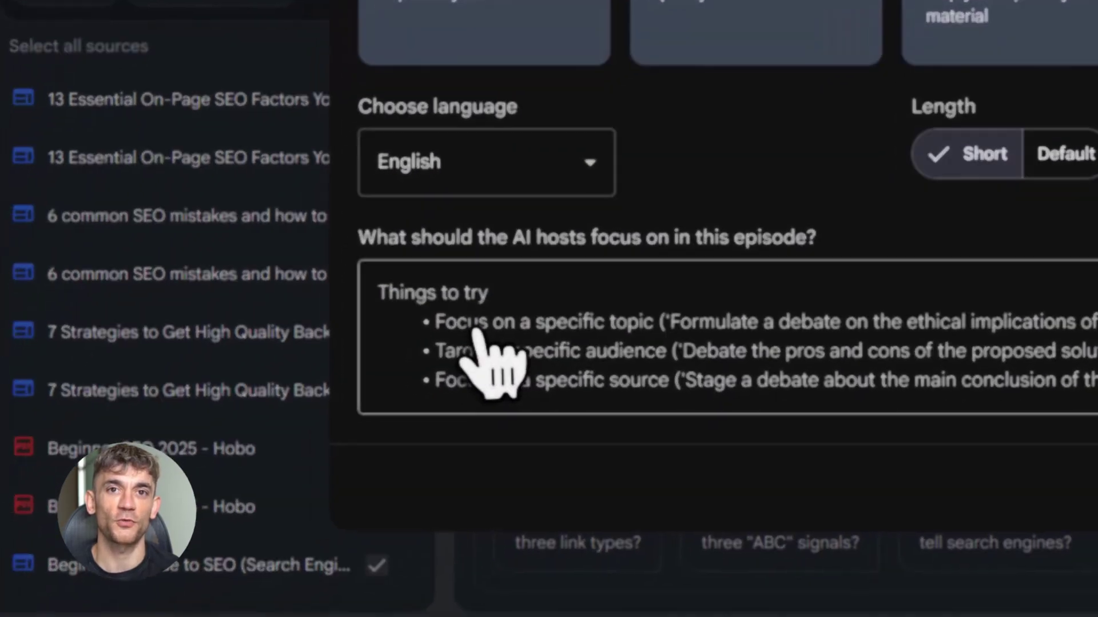
pyautogui.click(480, 411)
pyautogui.write('Make sure it is for beginners.')
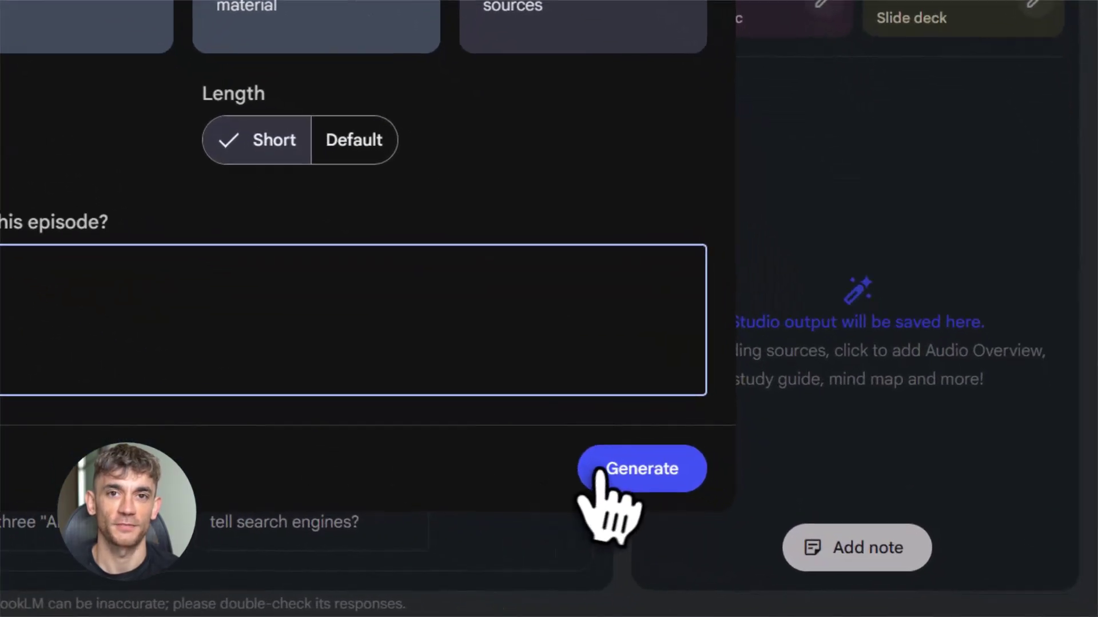
pyautogui.click(723, 506)
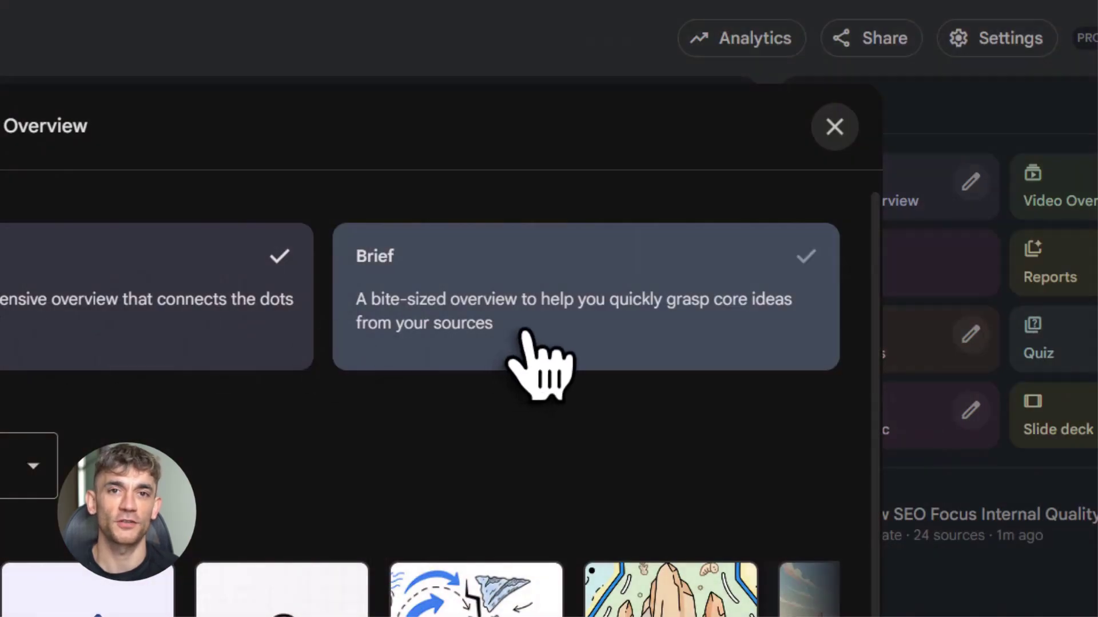
# Step: Generate a Brief, Heritage-style Video Overview from the 24 sources
pyautogui.click(521, 295)
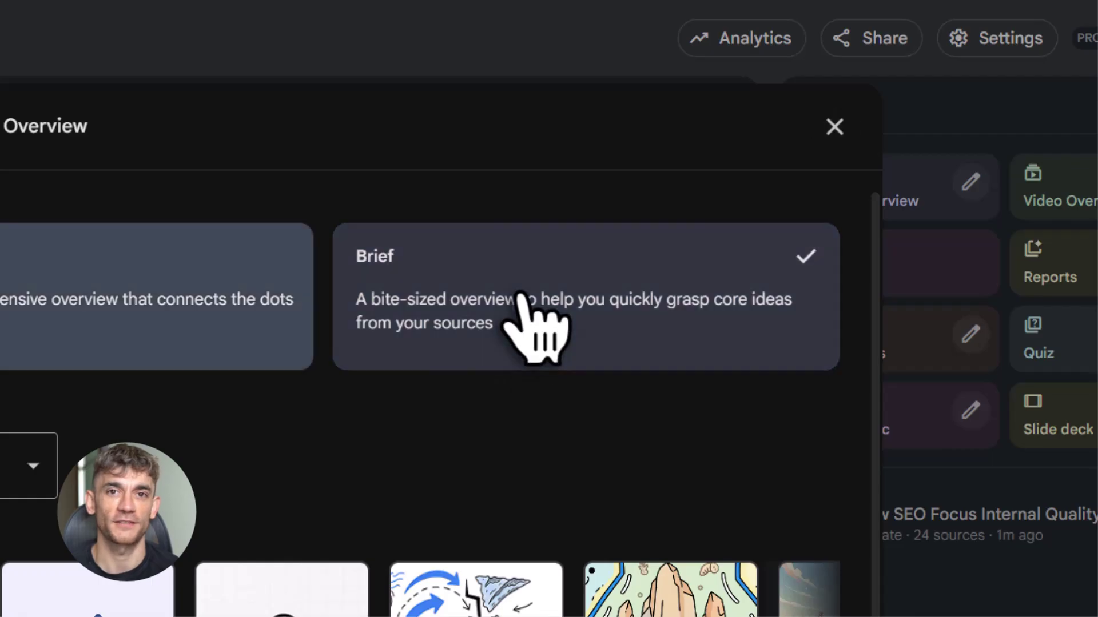
pyautogui.scroll(-3, 440, 401)
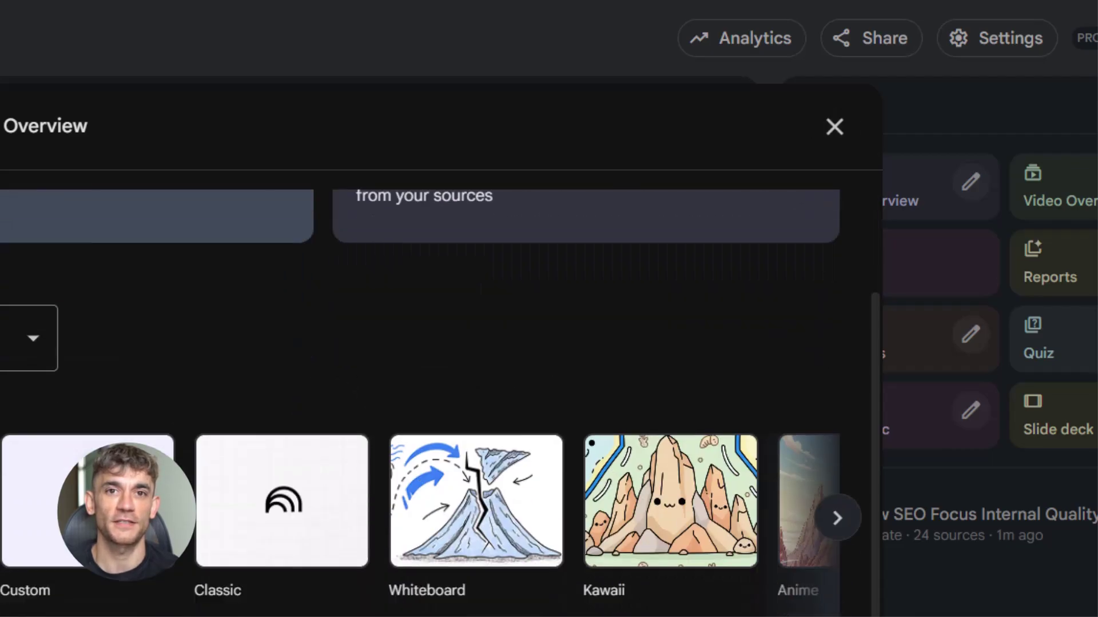
pyautogui.moveTo(174, 586); pyautogui.dragTo(692, 579)
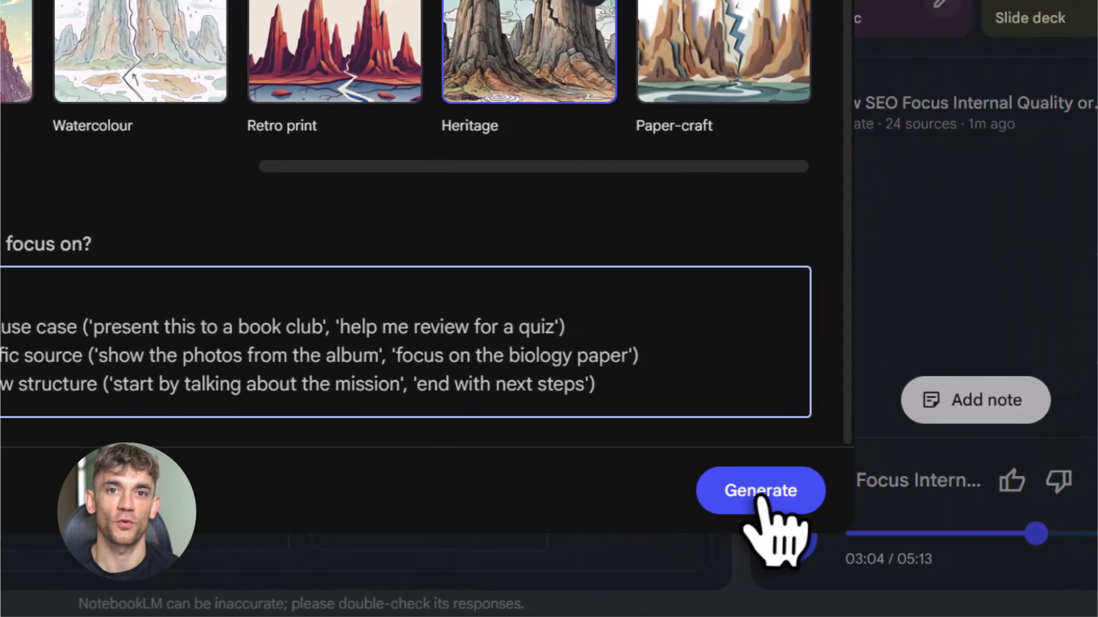
pyautogui.click(762, 493)
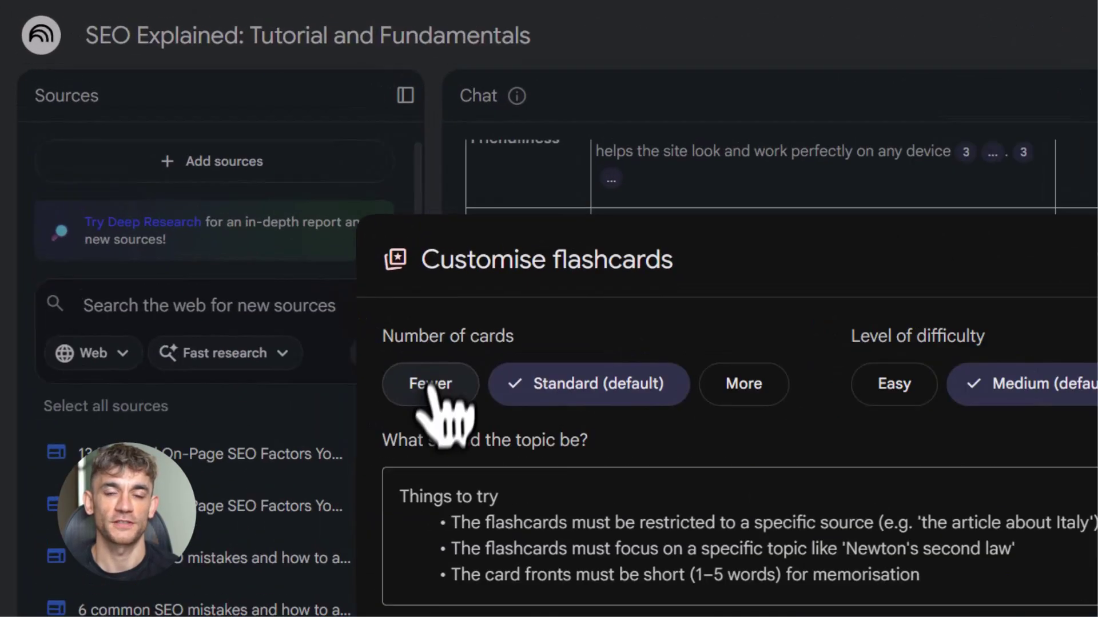
# Step: Generate Fewer, Hard-difficulty flashcards, then open SEO Flashcards in full screen
pyautogui.click(283, 252)
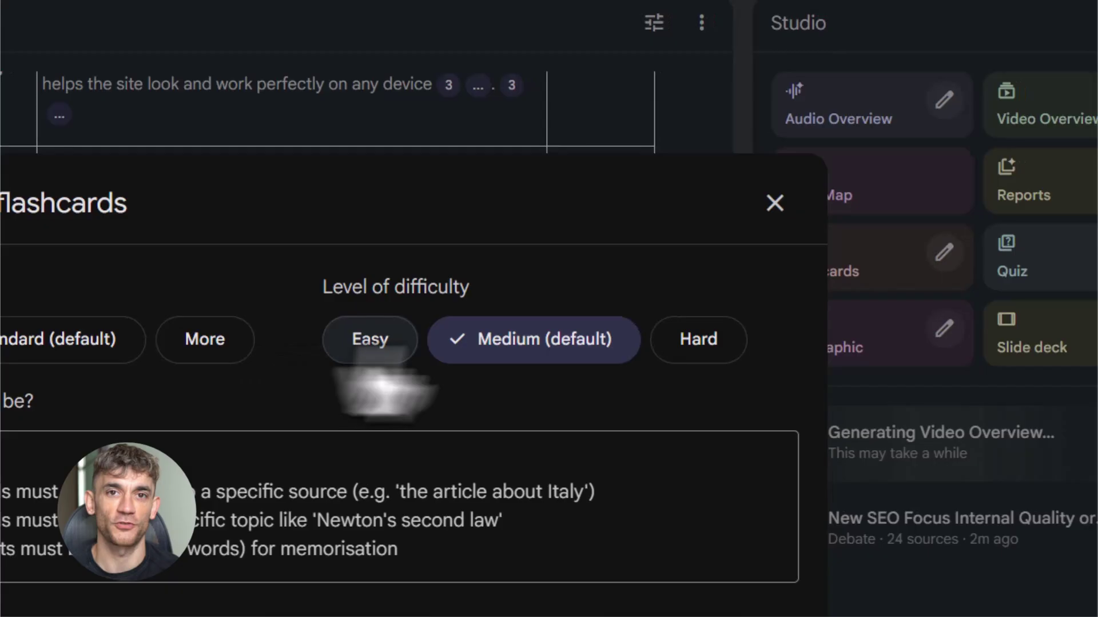
pyautogui.click(703, 343)
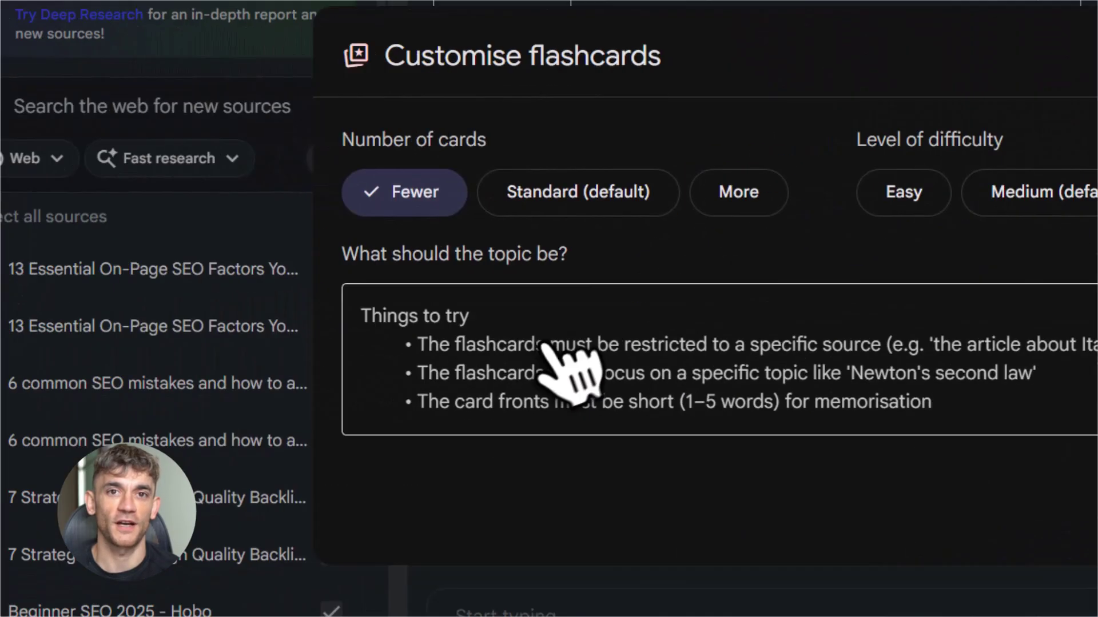
pyautogui.click(18, 503)
pyautogui.write('Make')
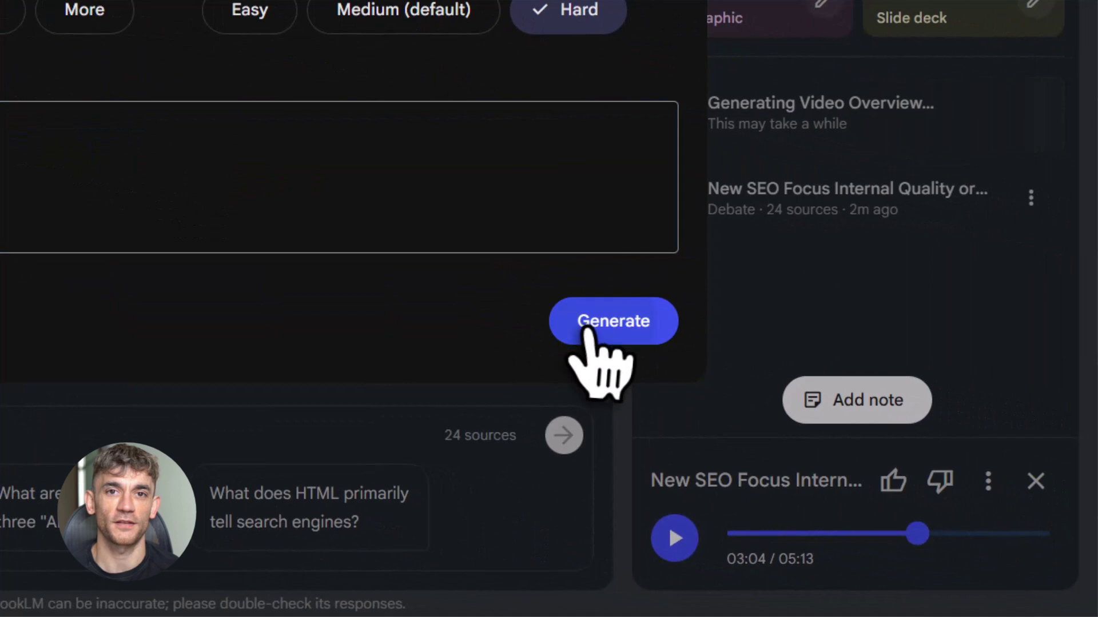
pyautogui.click(612, 321)
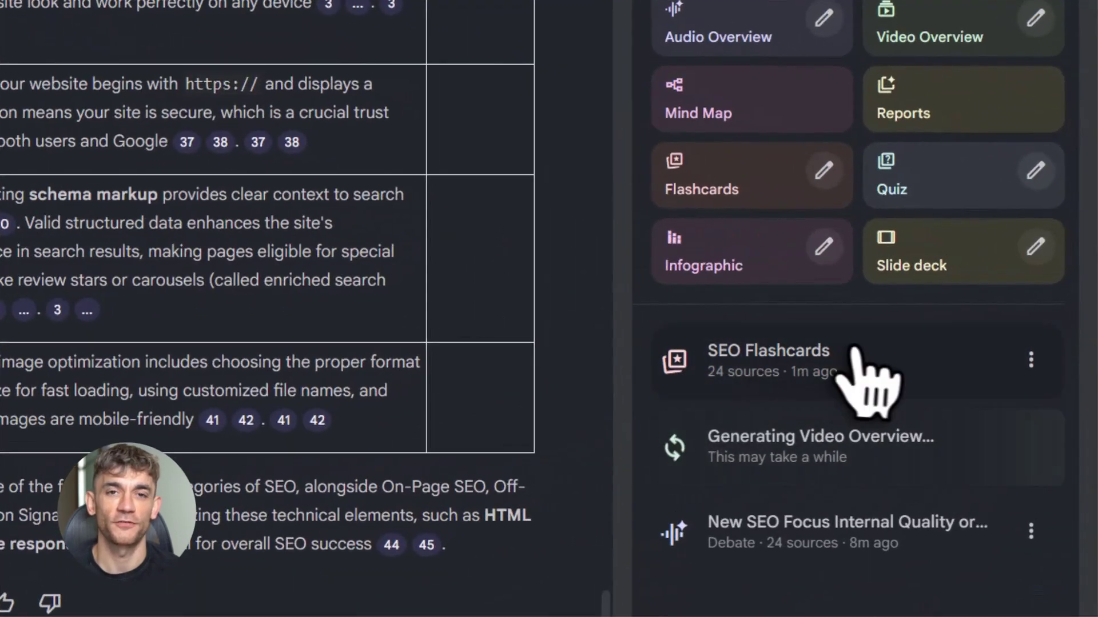
pyautogui.click(857, 343)
pyautogui.click(1037, 177)
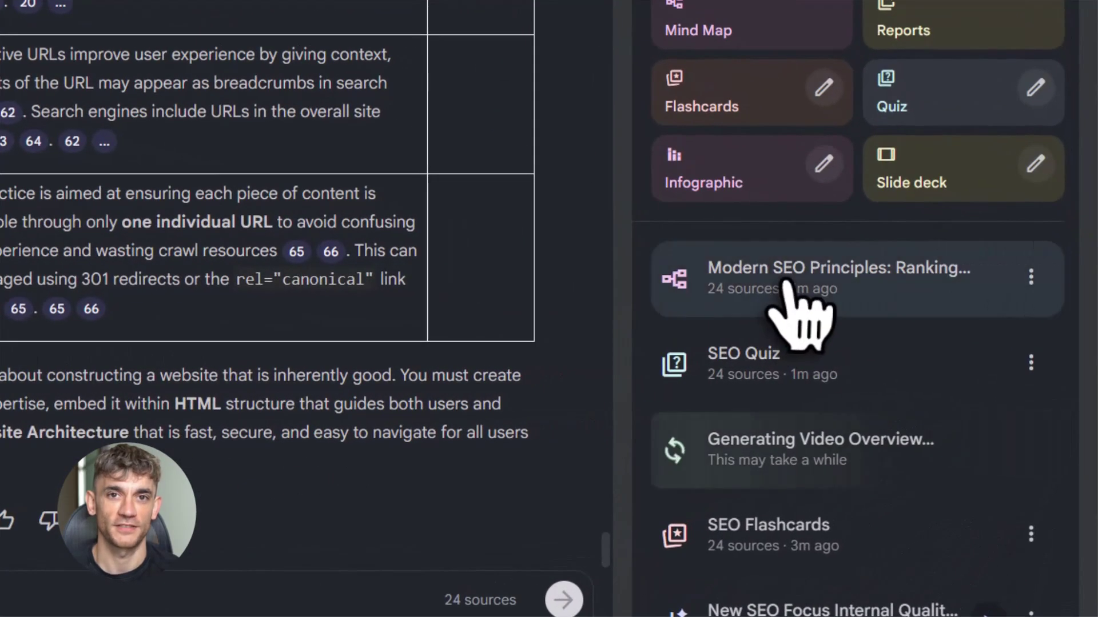
pyautogui.click(918, 313)
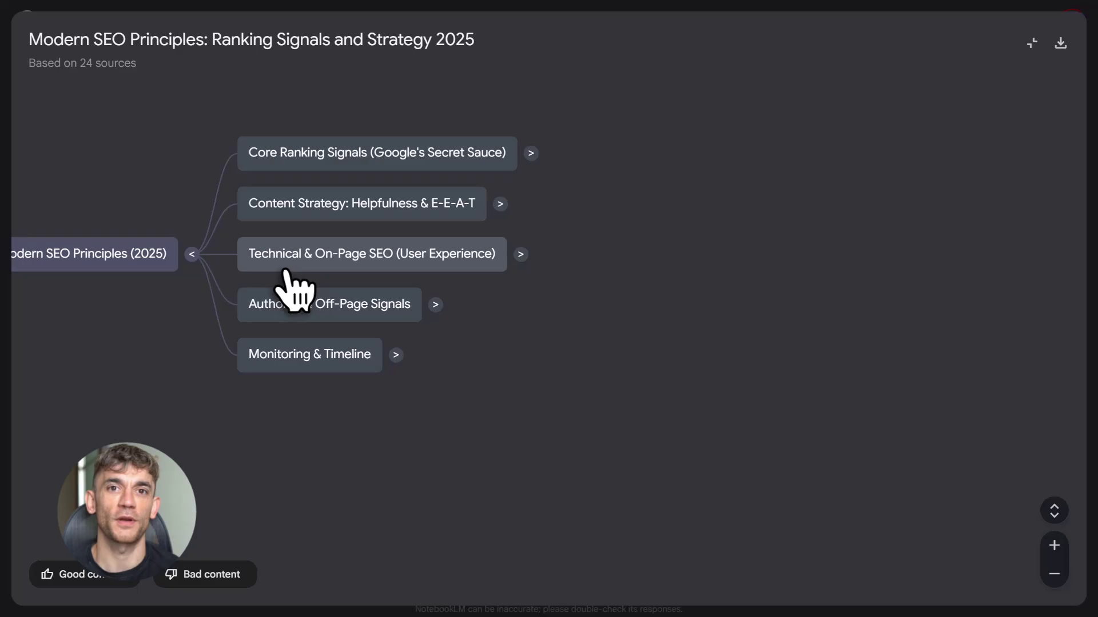
pyautogui.moveTo(170, 322); pyautogui.dragTo(369, 372)
pyautogui.scroll(1, 521, 264)
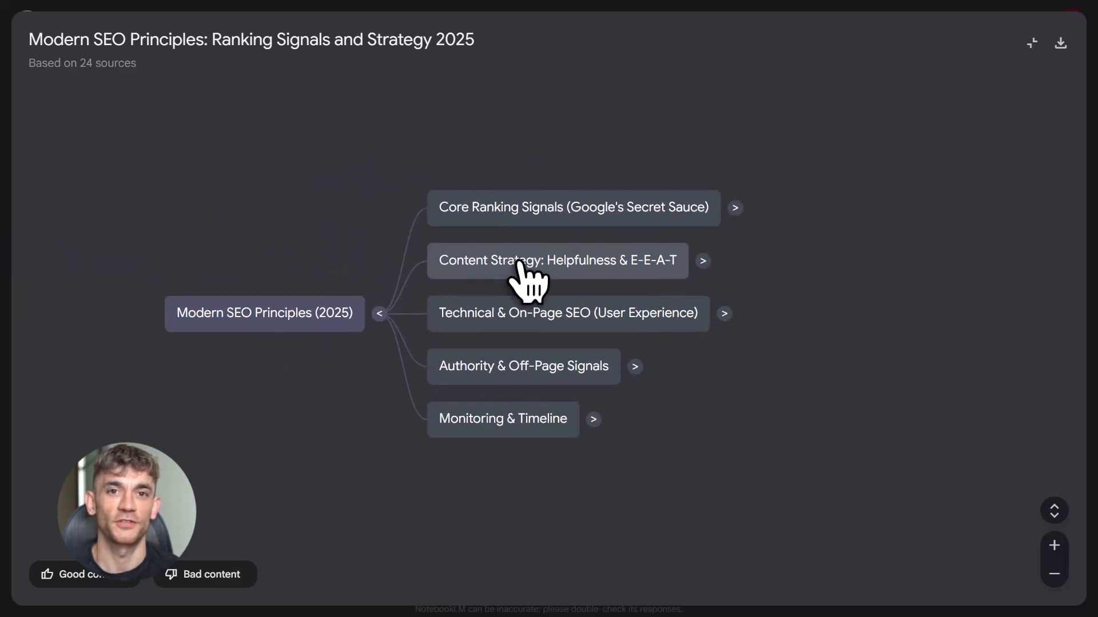
pyautogui.scroll(2, 520, 264)
pyautogui.scroll(-1, 520, 265)
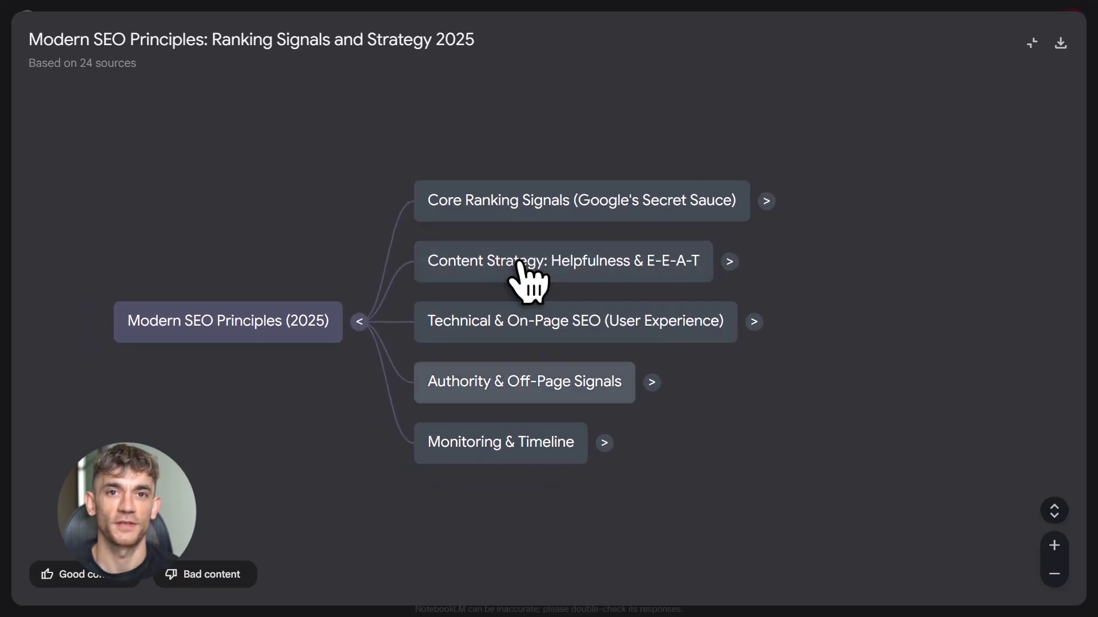
pyautogui.scroll(2, 629, 448)
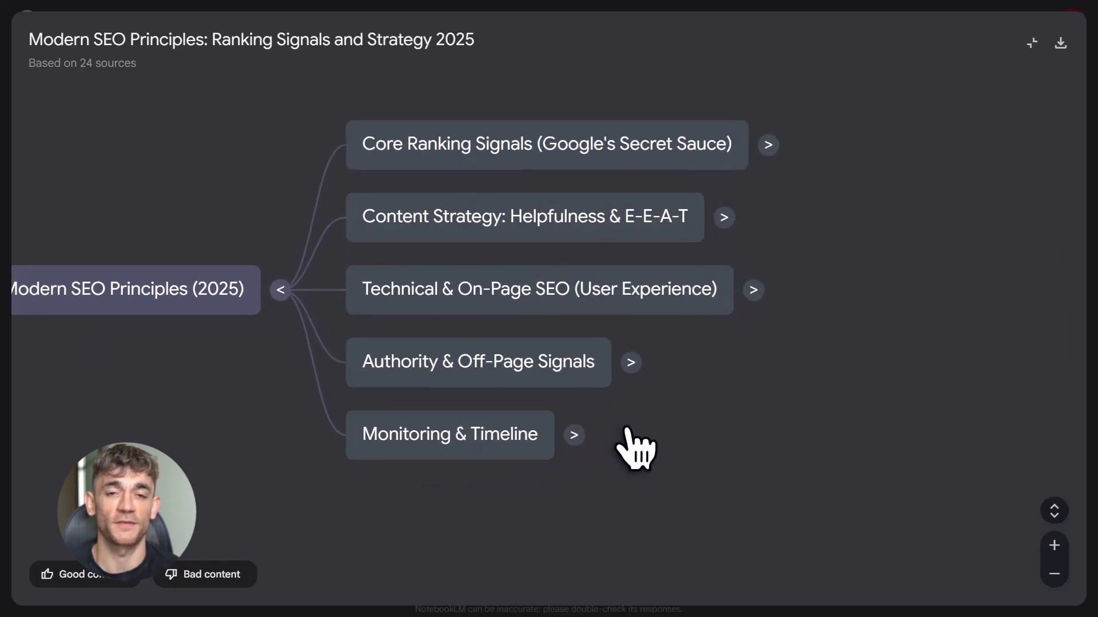
pyautogui.scroll(-1, 629, 448)
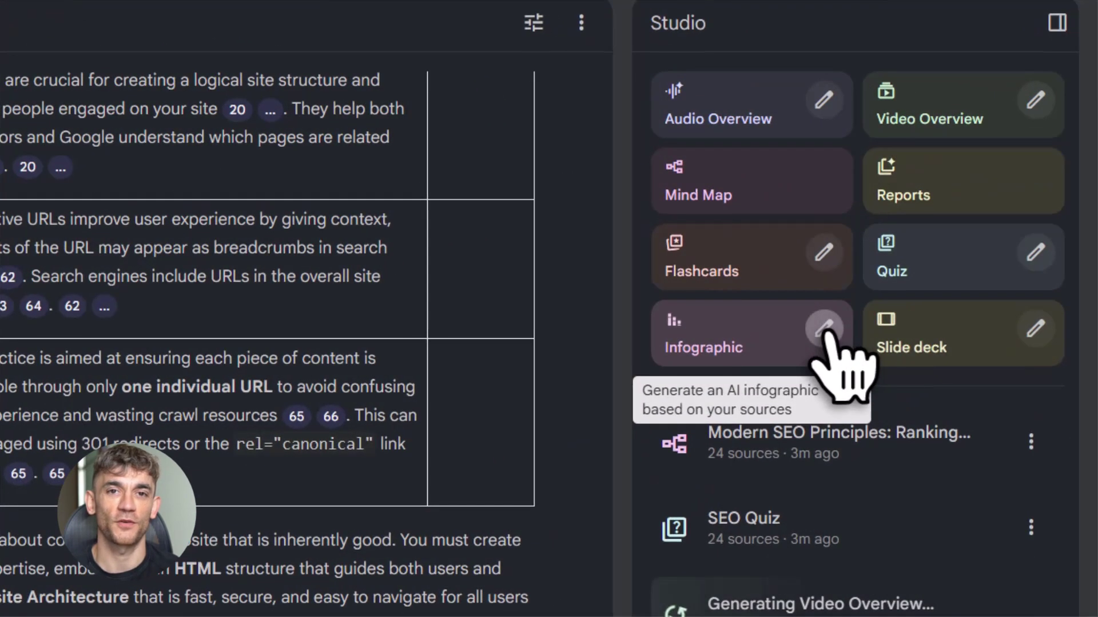
# Step: Generate a Concise, Landscape infographic in English
pyautogui.click(933, 247)
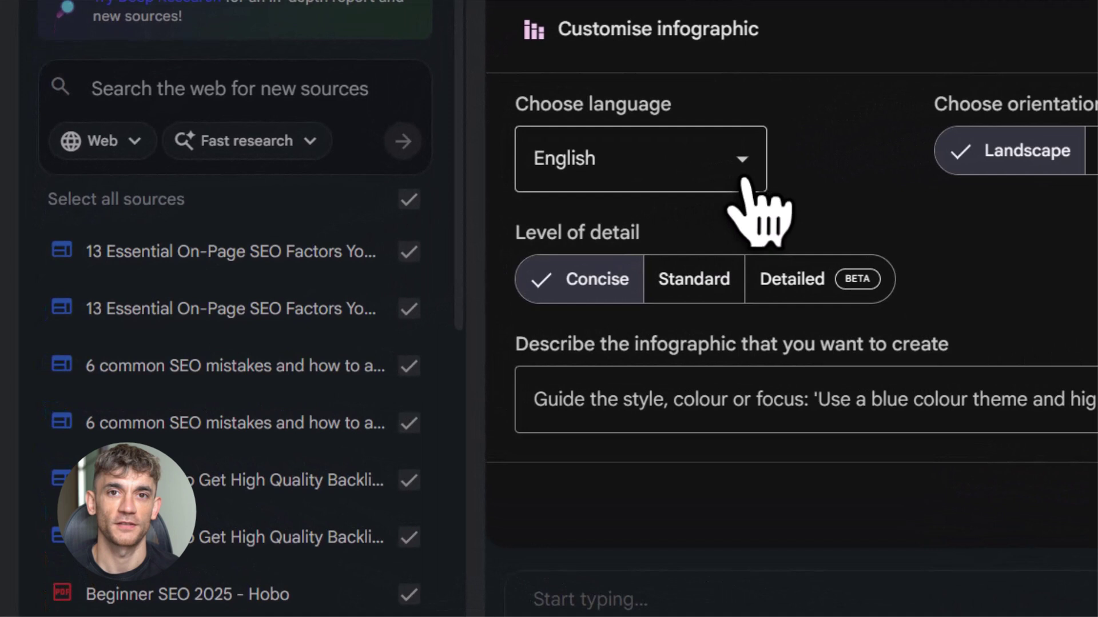
pyautogui.click(444, 245)
pyautogui.click(600, 495)
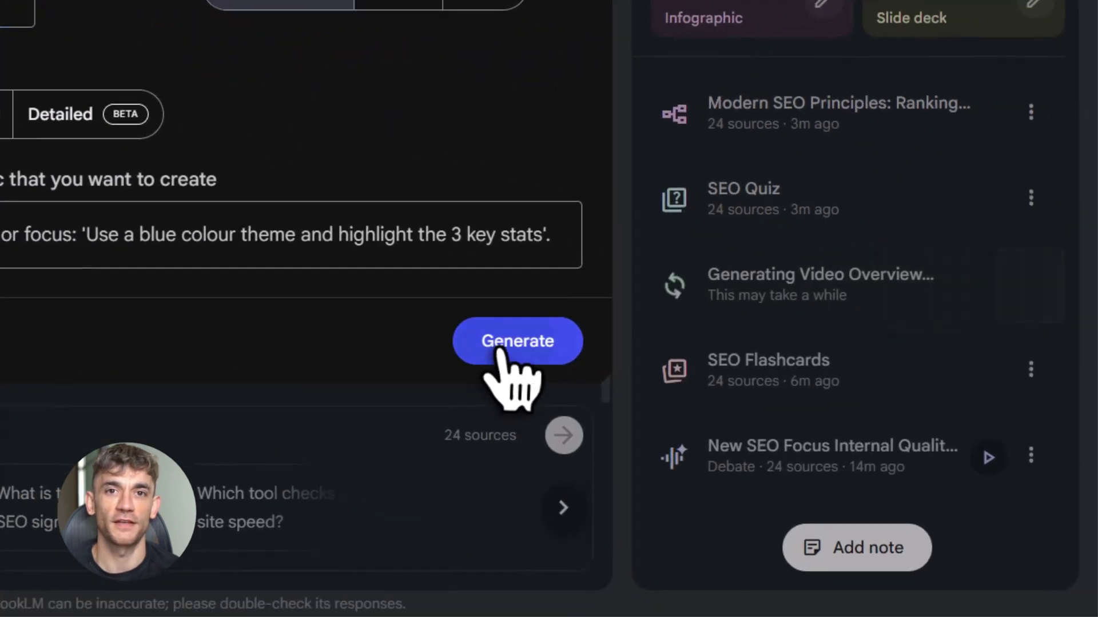
pyautogui.click(512, 340)
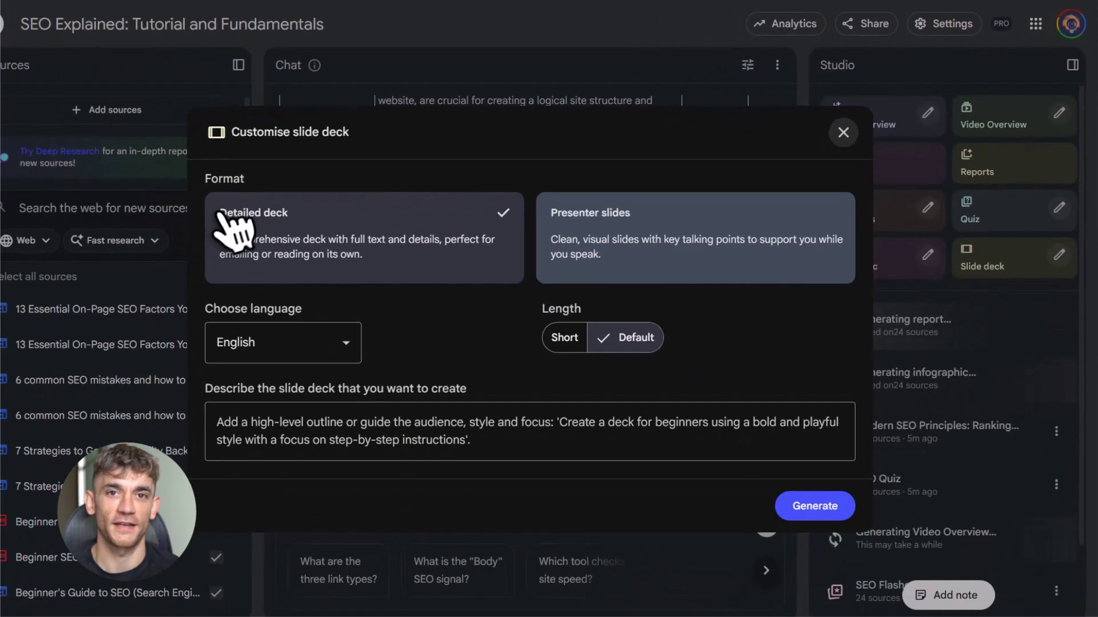
# Step: Generate a Short, Detailed deck slide presentation
pyautogui.moveTo(246, 217); pyautogui.dragTo(345, 226)
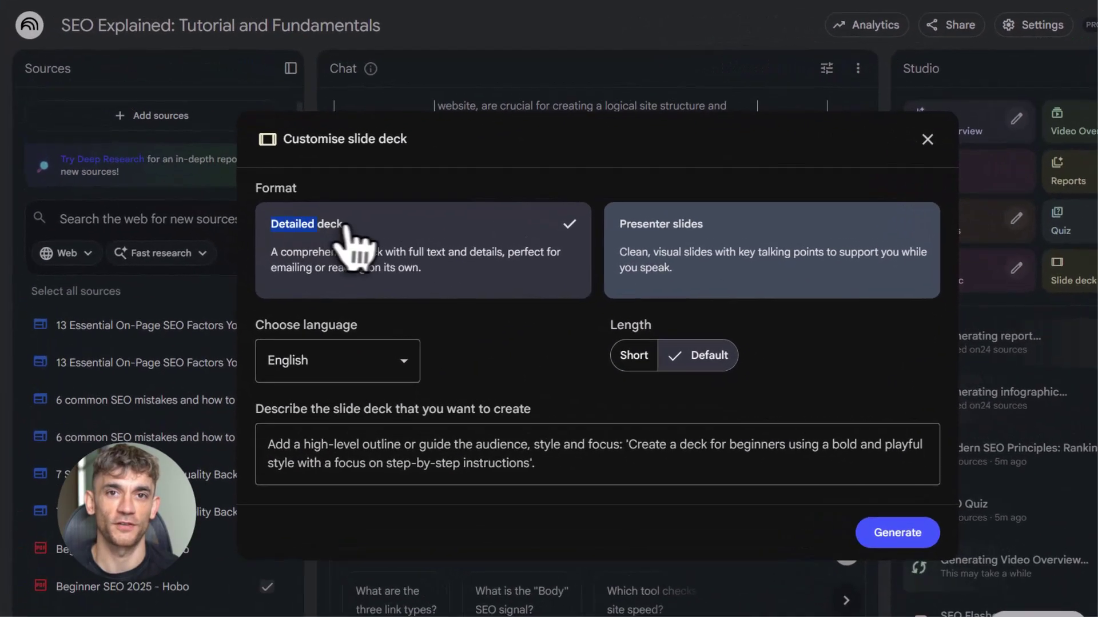
pyautogui.click(504, 331)
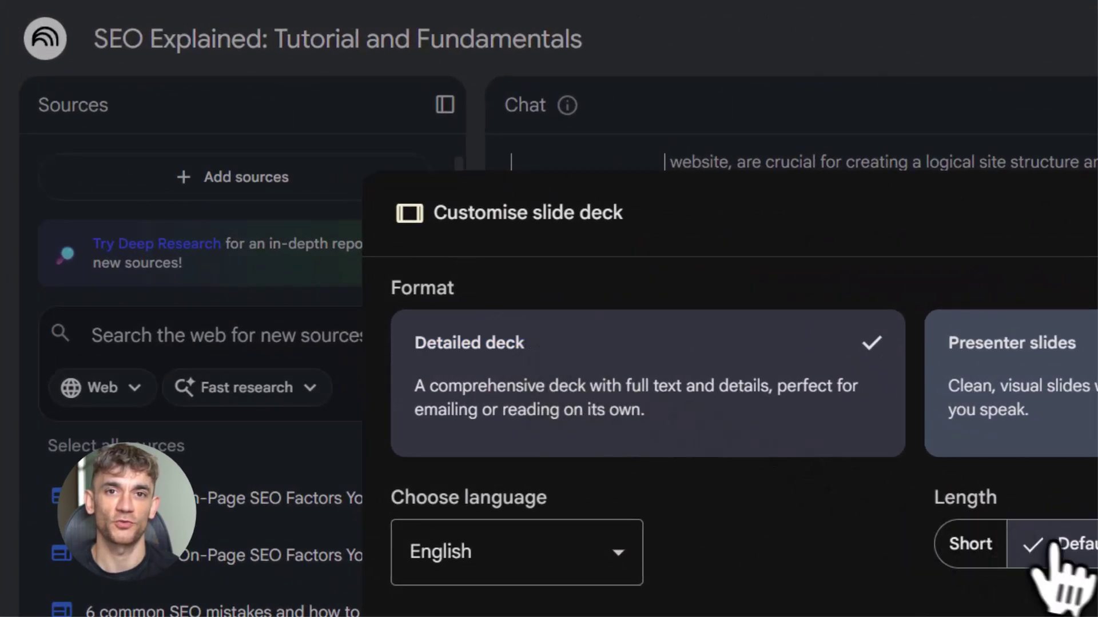
pyautogui.click(983, 548)
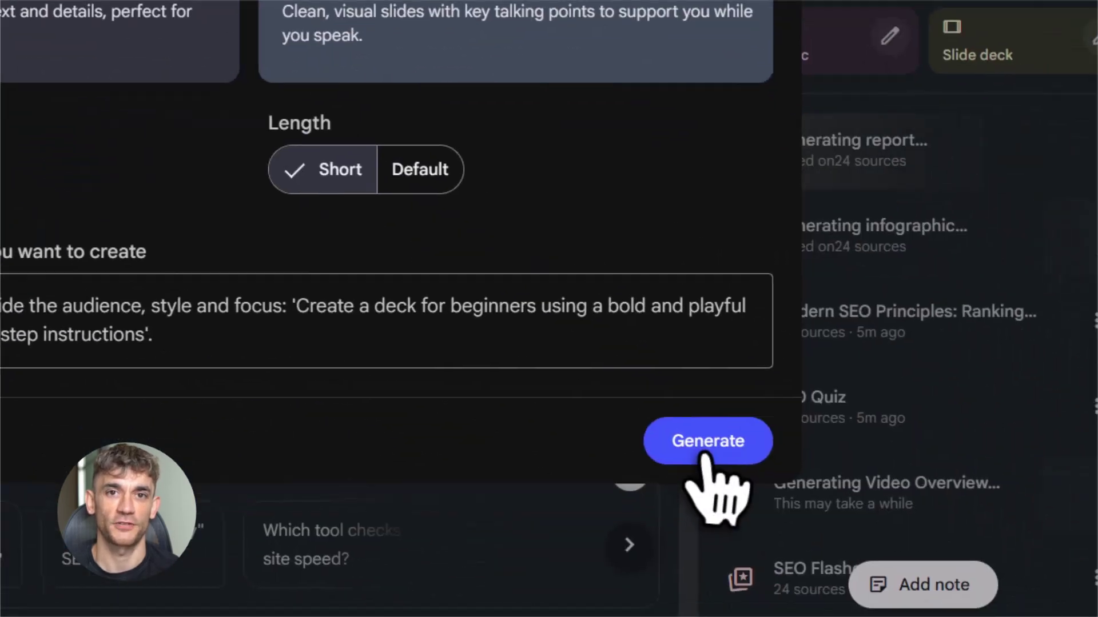
pyautogui.click(705, 454)
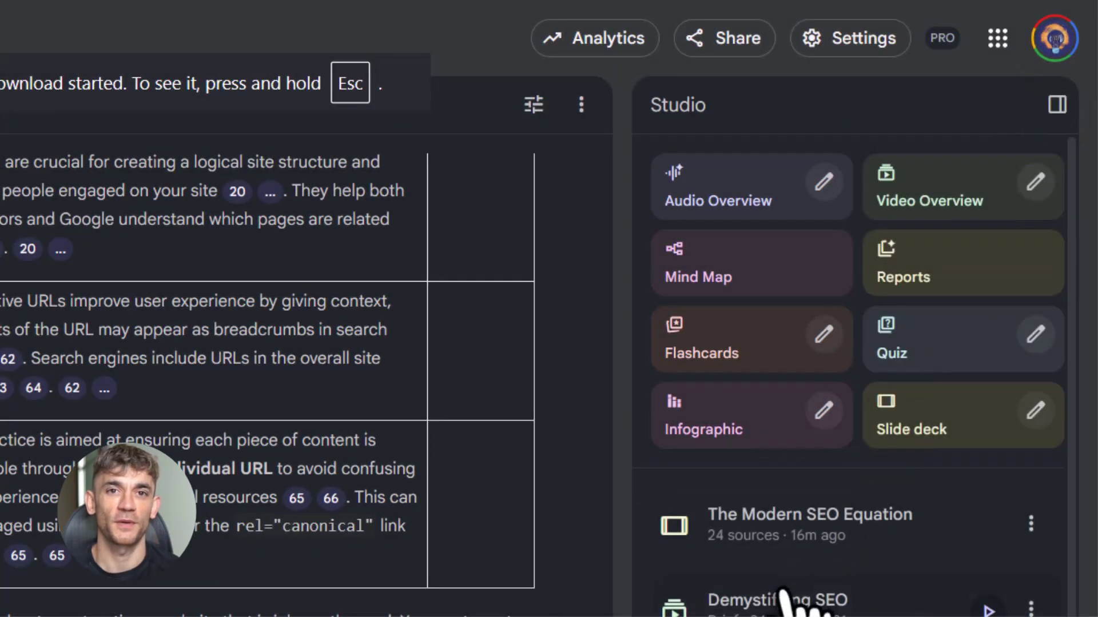
pyautogui.scroll(-4, 782, 595)
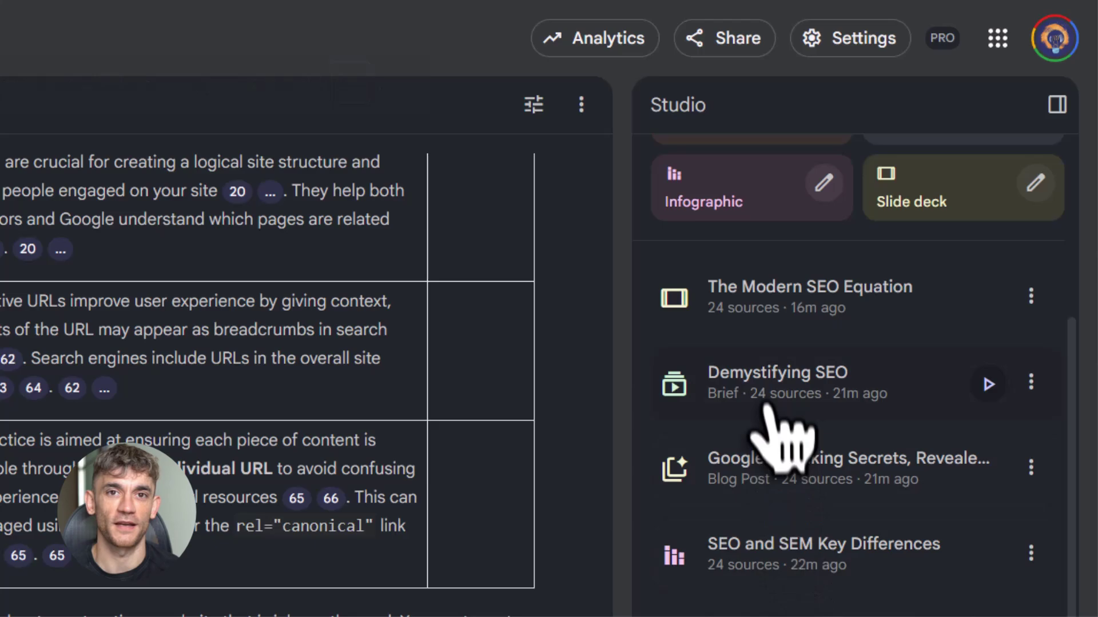
pyautogui.click(767, 405)
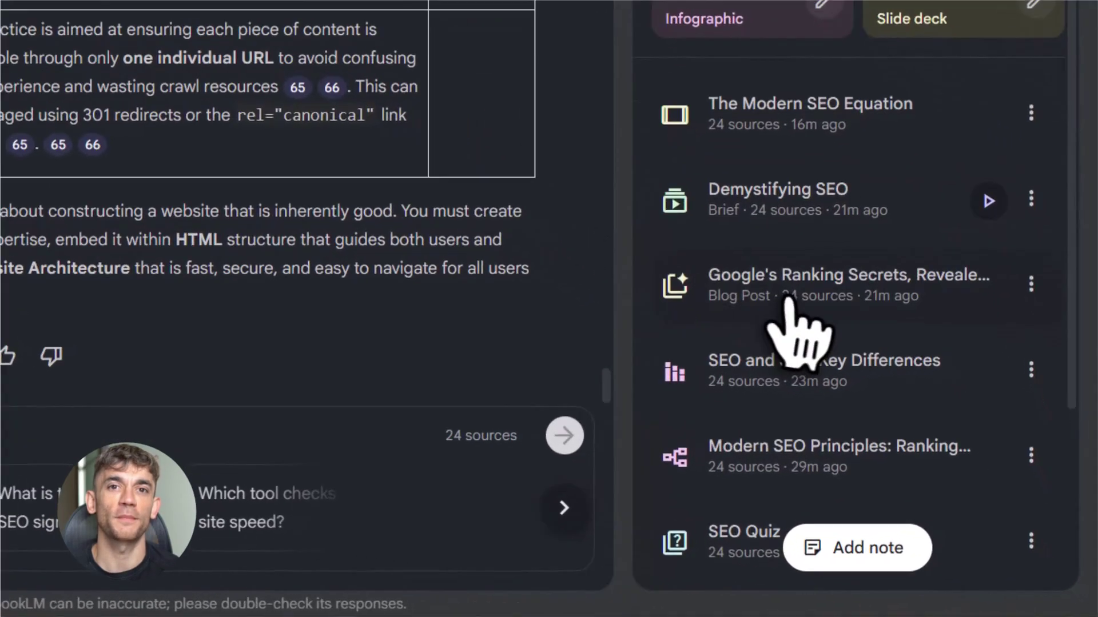
pyautogui.click(788, 309)
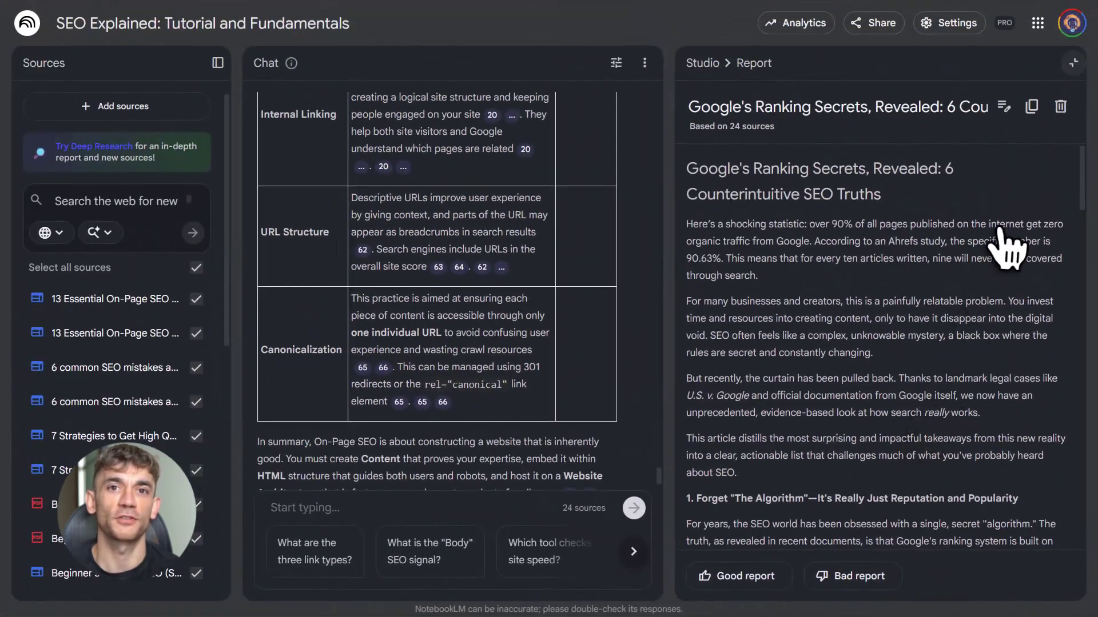
pyautogui.scroll(-10, 1009, 246)
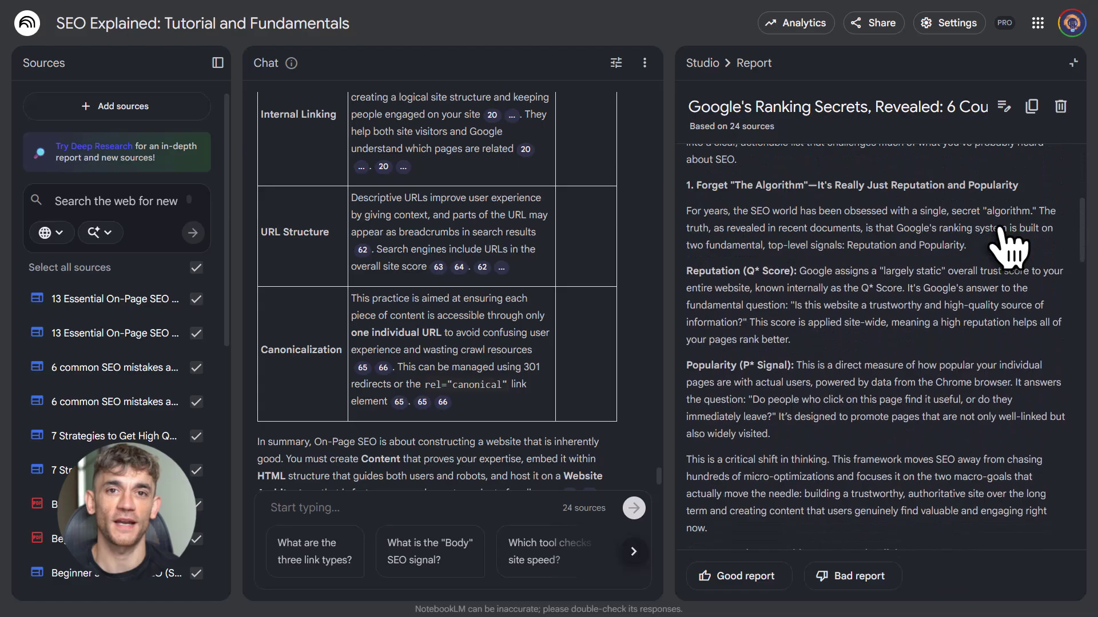
pyautogui.scroll(-10, 1009, 246)
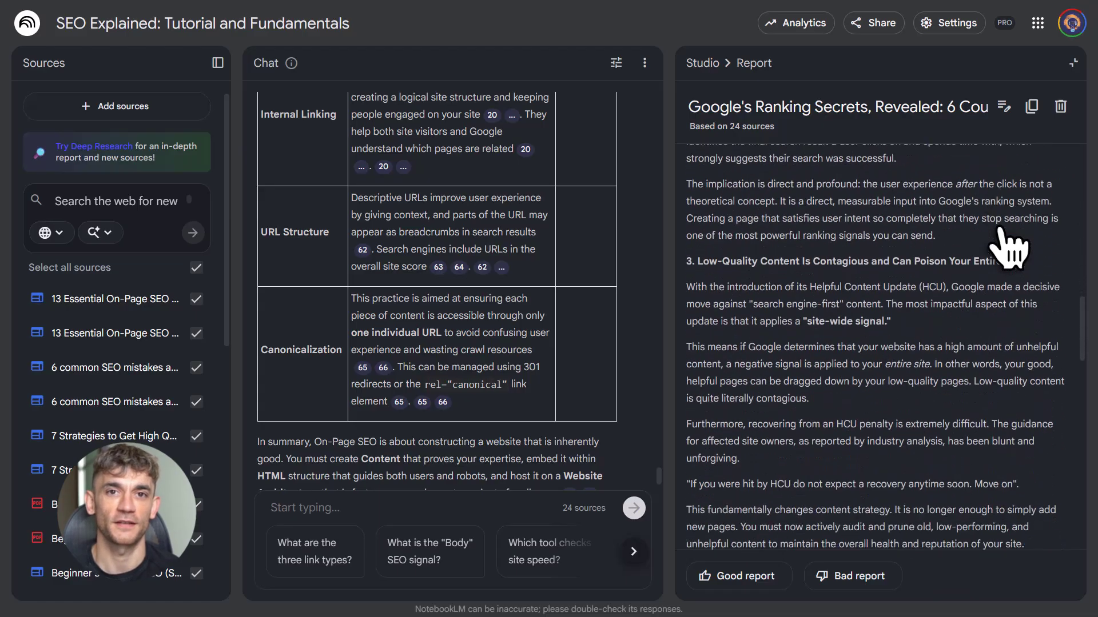
pyautogui.scroll(-10, 1009, 246)
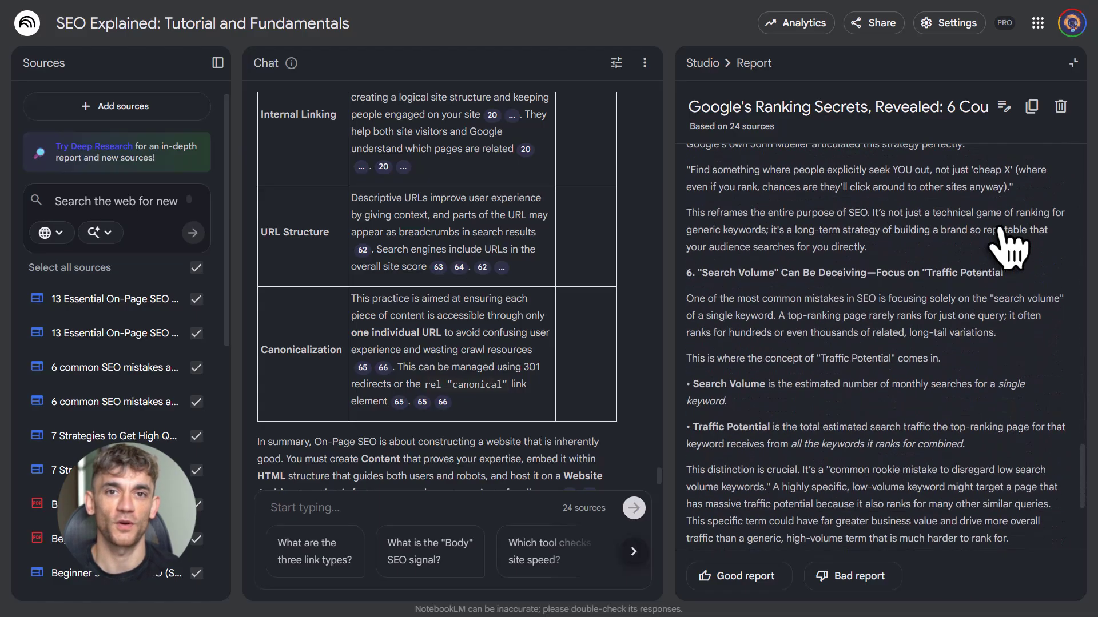
pyautogui.scroll(-4, 1009, 246)
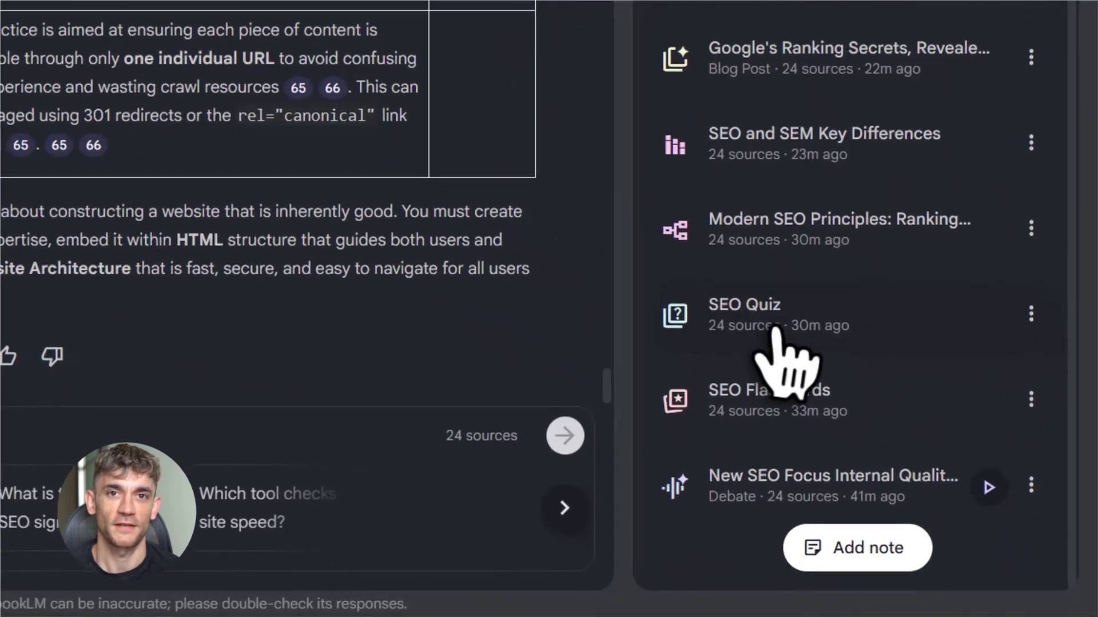
# Step: Open the SEO Quiz full screen and highlight the question's 'Helpful Content Update' text
pyautogui.click(889, 432)
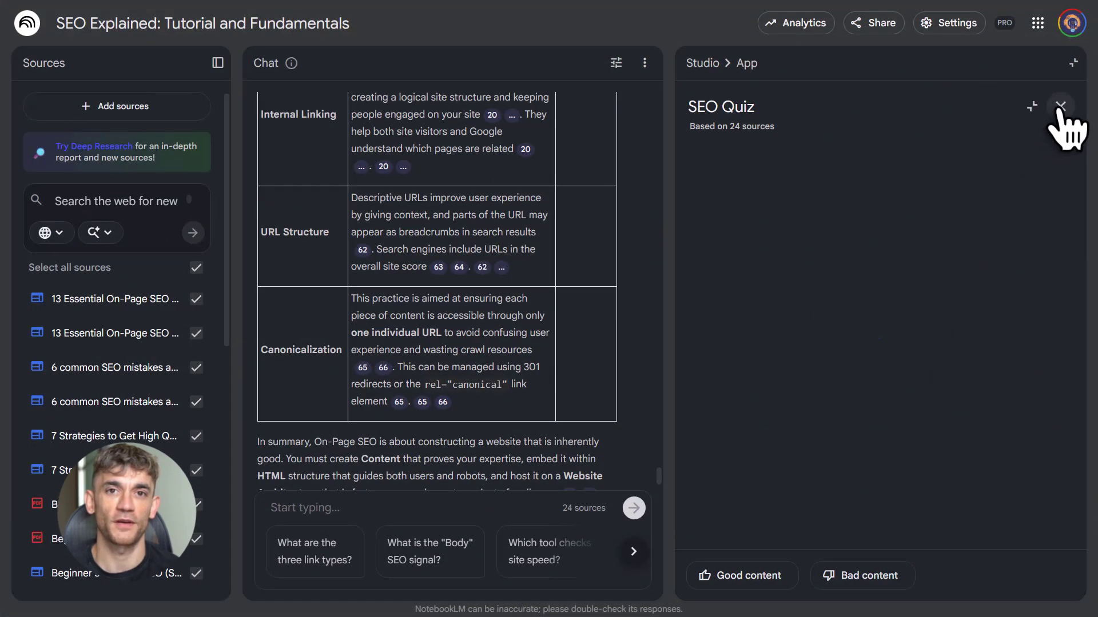
pyautogui.click(1059, 108)
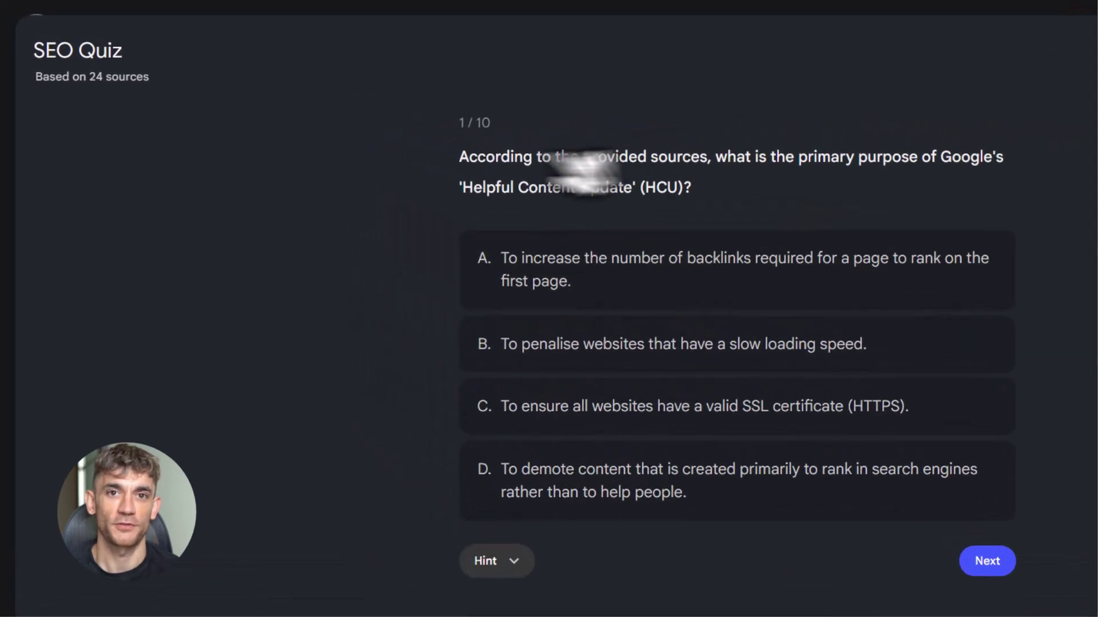
pyautogui.moveTo(461, 156); pyautogui.dragTo(1019, 159)
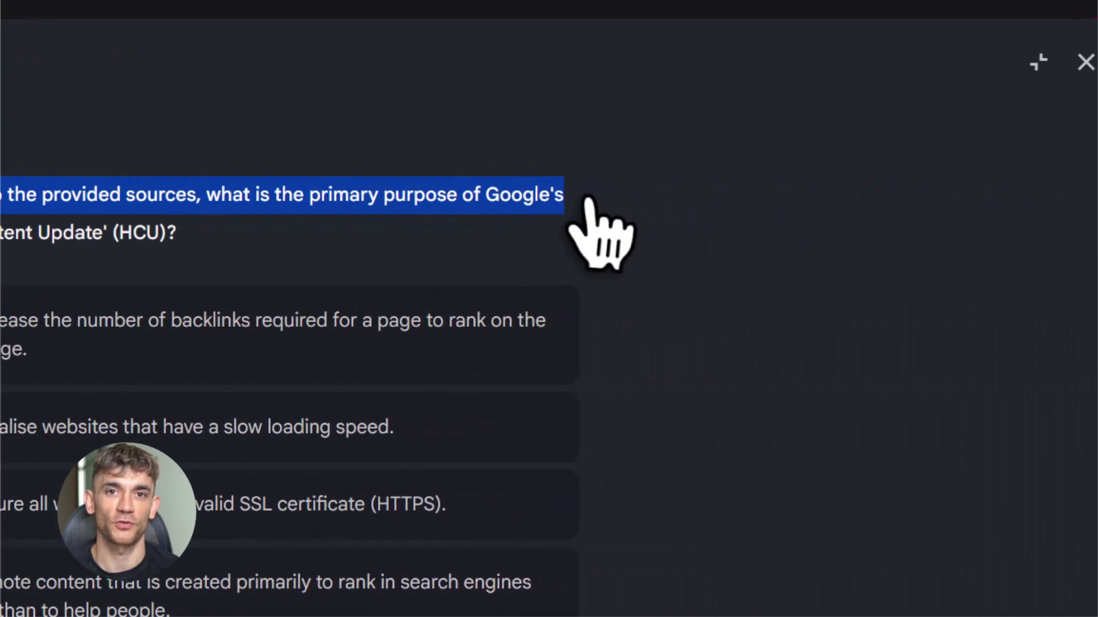
pyautogui.click(586, 201)
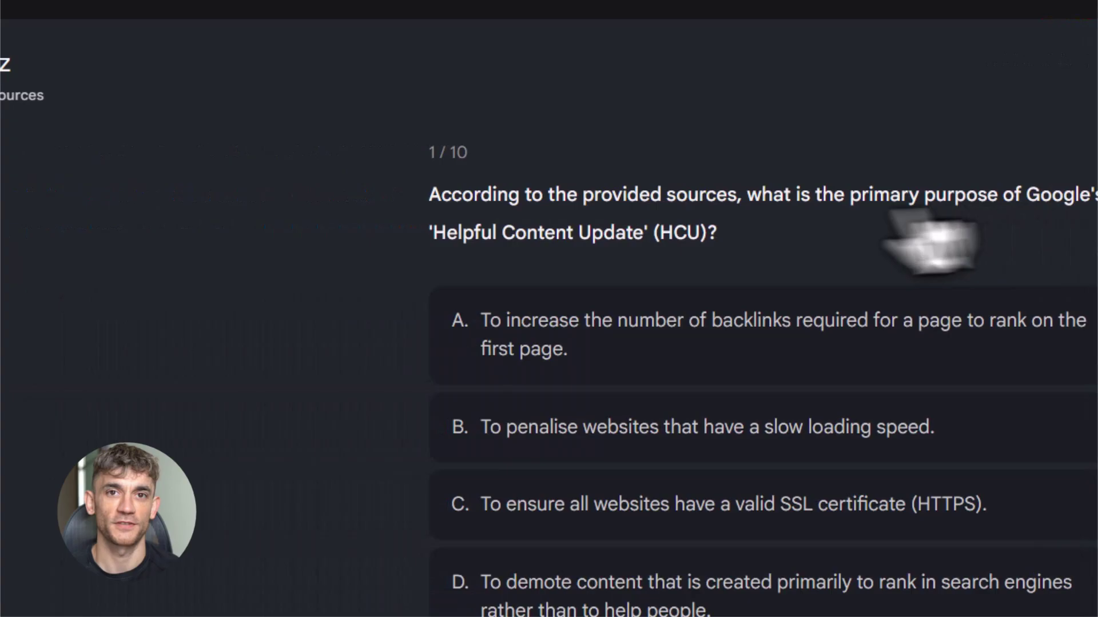
pyautogui.moveTo(430, 233); pyautogui.dragTo(743, 224)
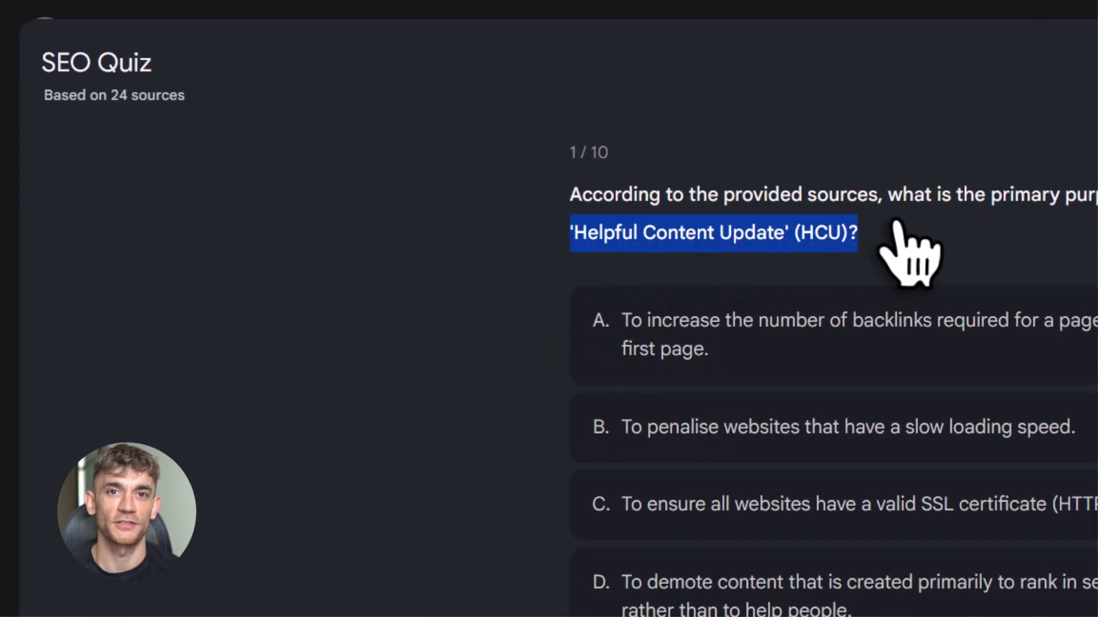
pyautogui.click(897, 224)
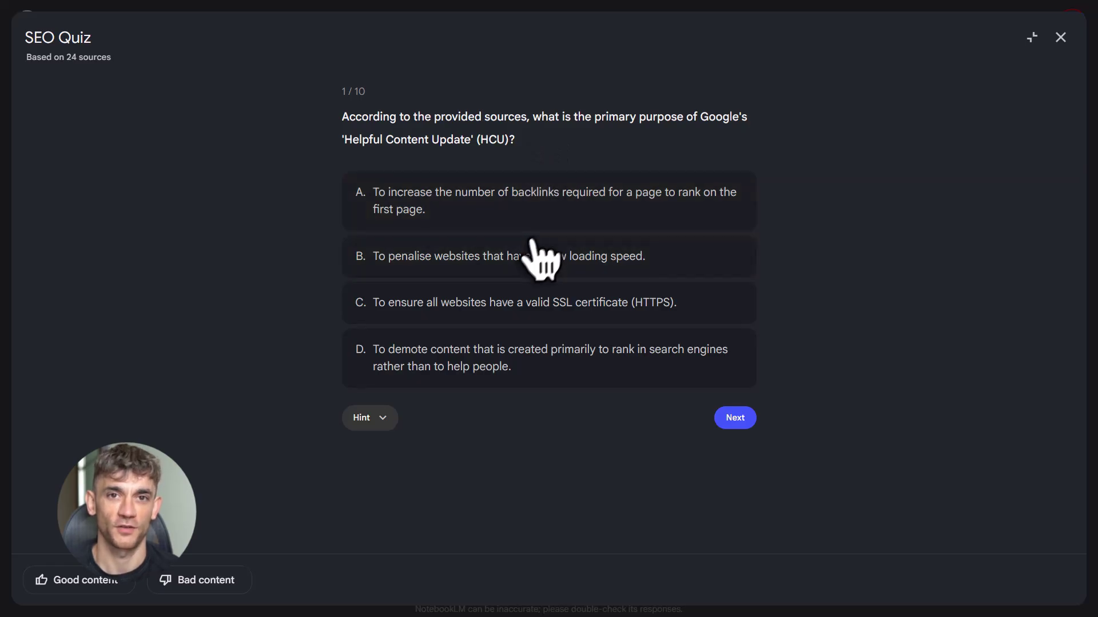
# Step: Reveal and highlight the first question's hint, then create a new notebook
pyautogui.click(366, 418)
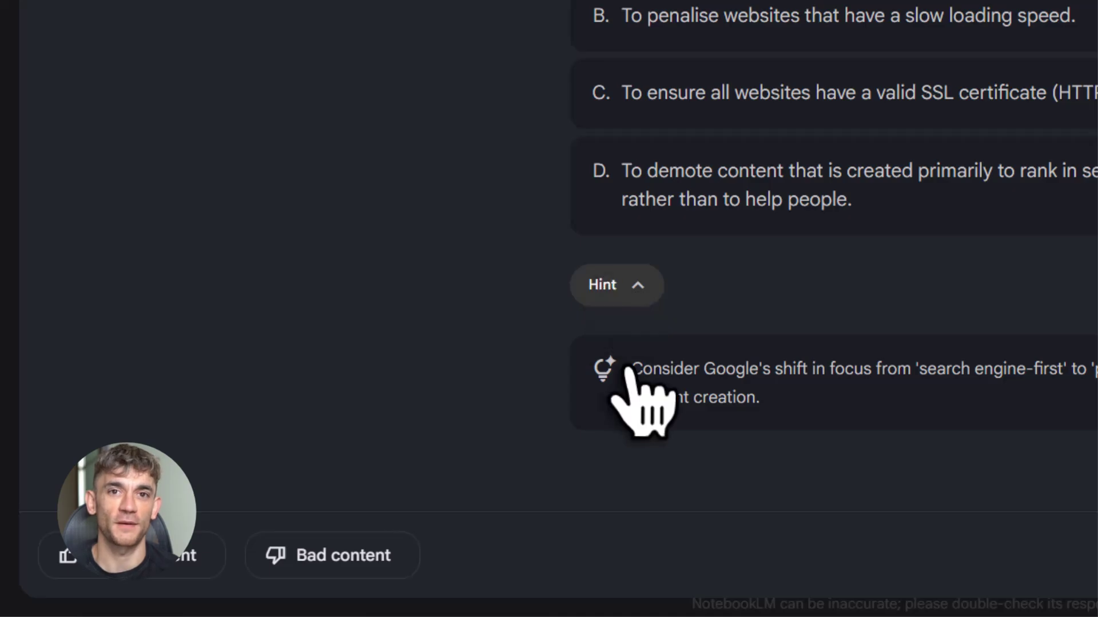
pyautogui.moveTo(636, 372); pyautogui.dragTo(1097, 384)
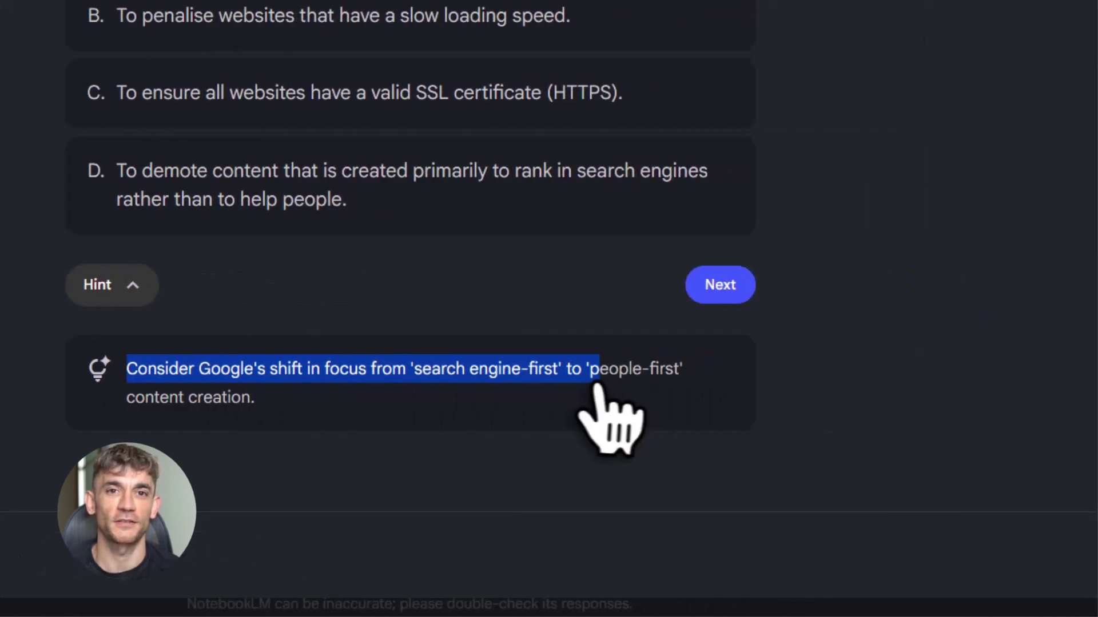
pyautogui.moveTo(598, 387); pyautogui.dragTo(669, 388)
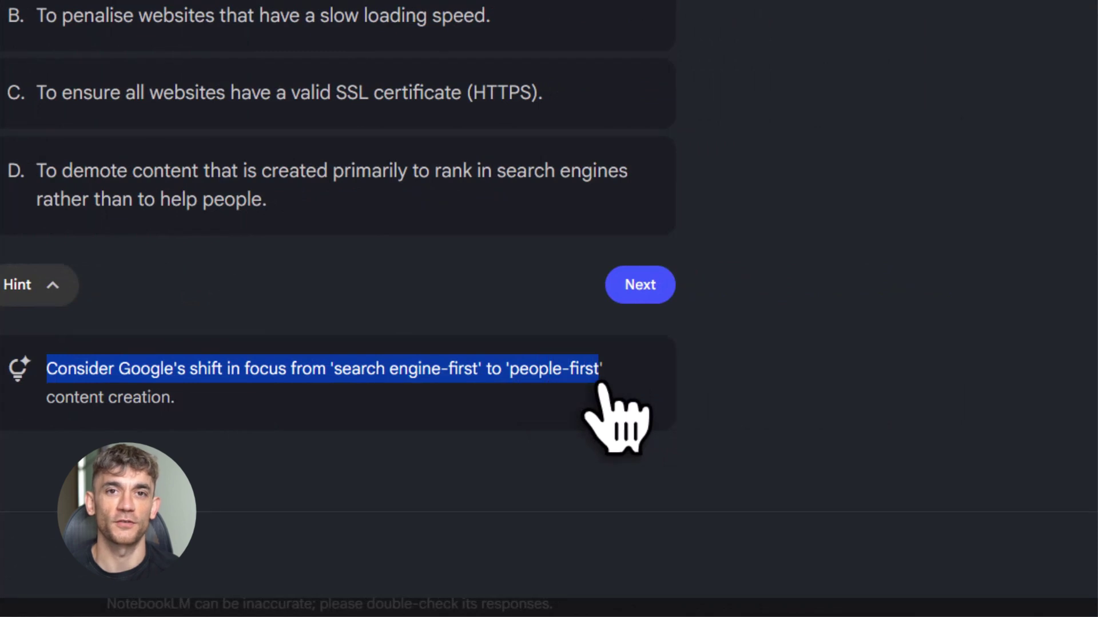
pyautogui.moveTo(46, 398); pyautogui.dragTo(88, 398)
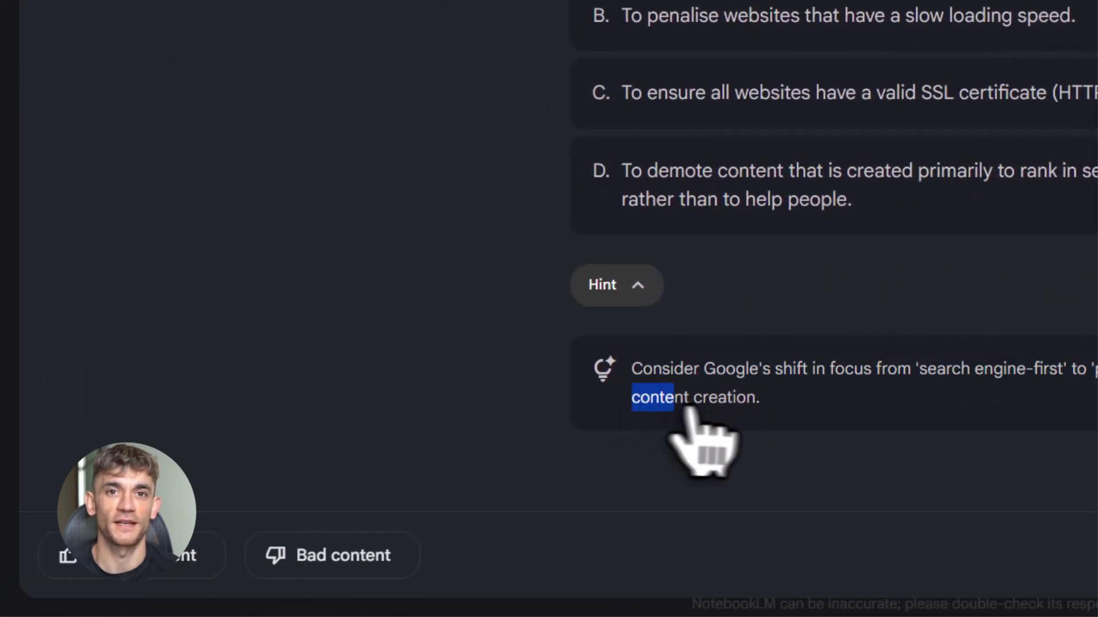
pyautogui.moveTo(688, 407); pyautogui.dragTo(785, 407)
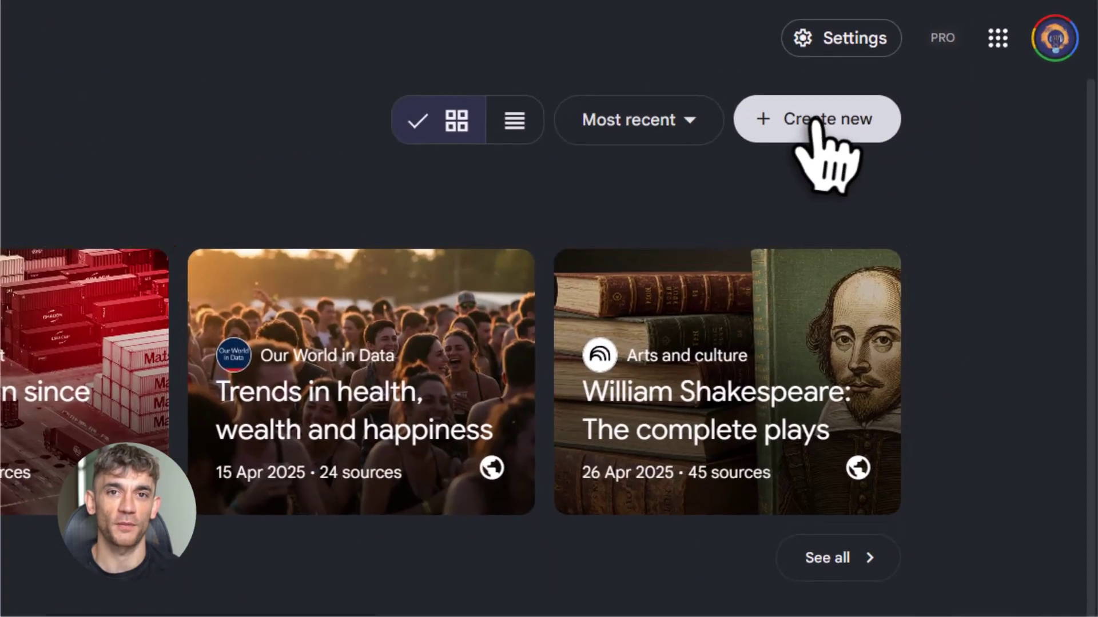
pyautogui.click(928, 73)
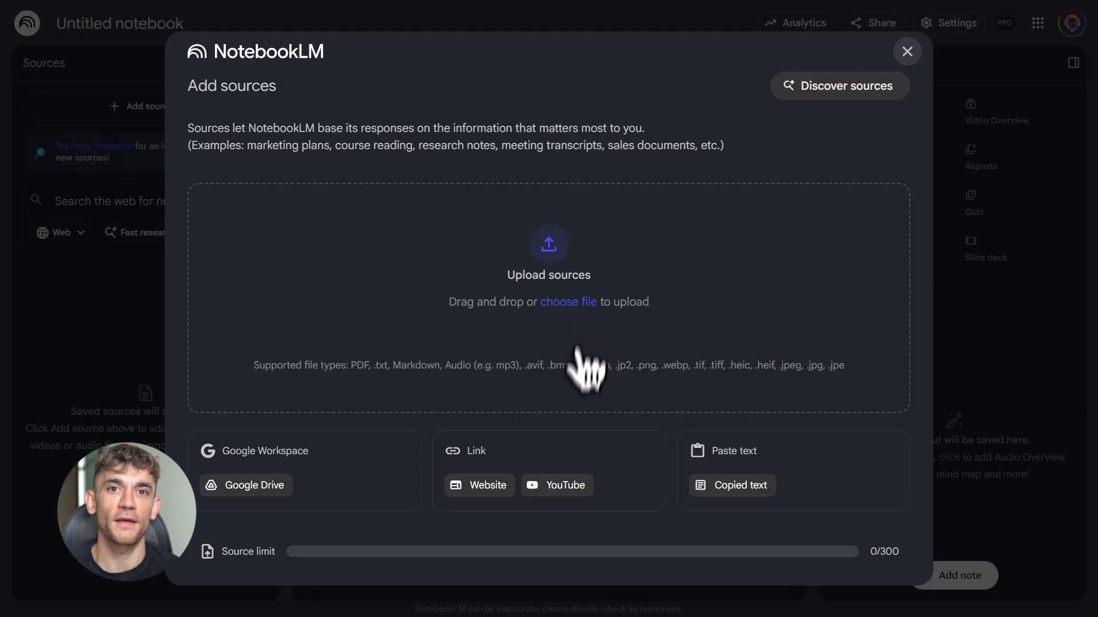
# Step: Add the SEO YouTube video as a source by pasting its link
pyautogui.click(563, 486)
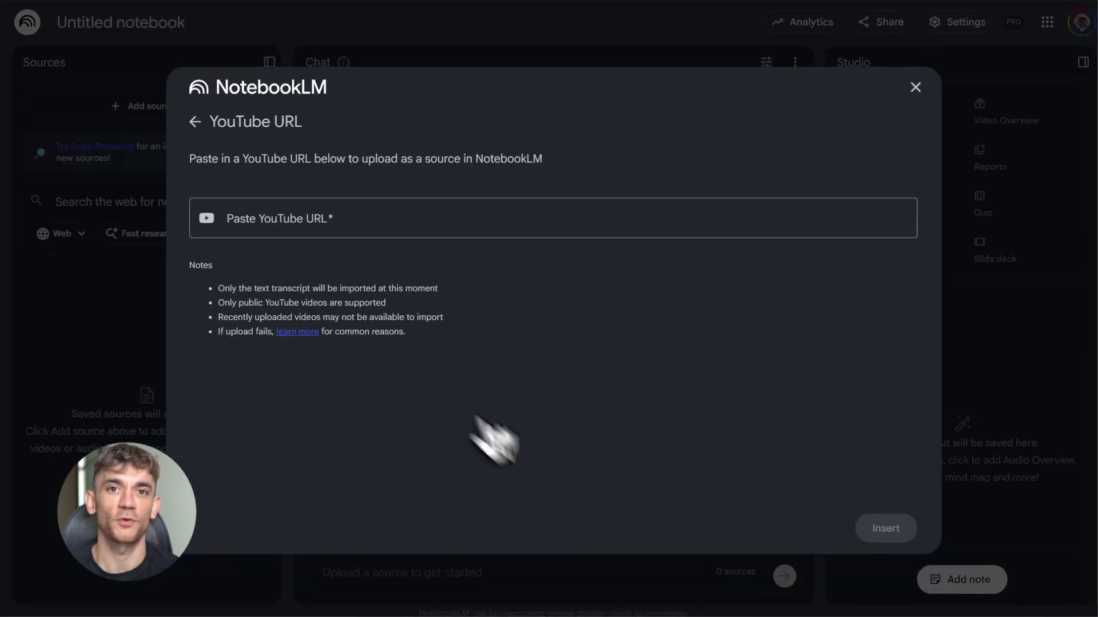
pyautogui.click(227, 223)
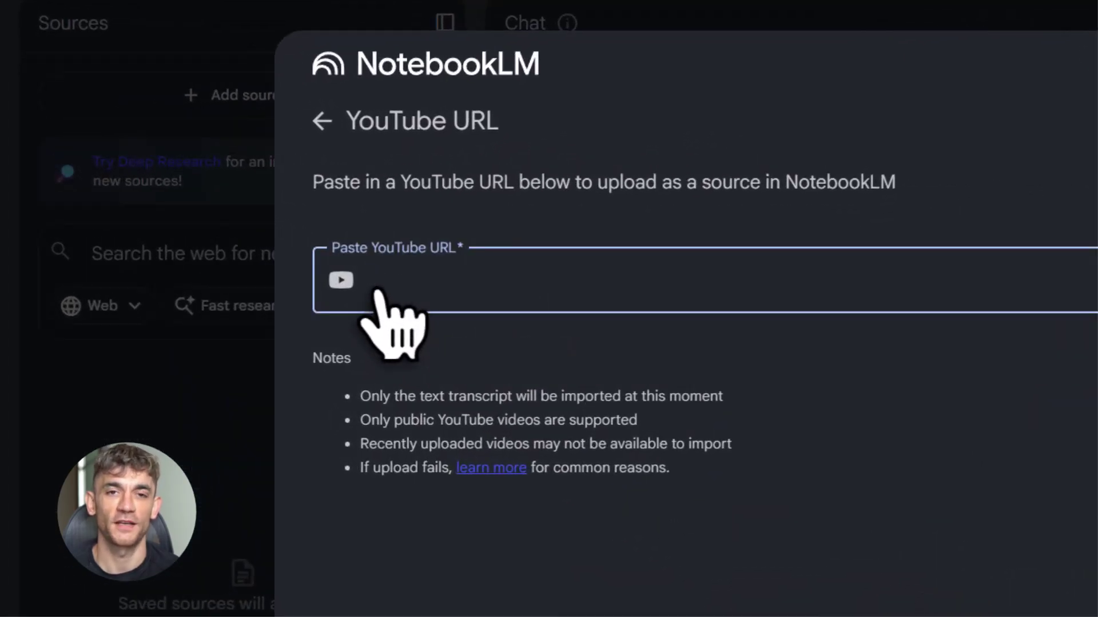
pyautogui.click(511, 86)
pyautogui.click(402, 283)
pyautogui.write('https://youtu.be/MYE6T_gd7H0?si=VcX-bT4PyX32AIX8')
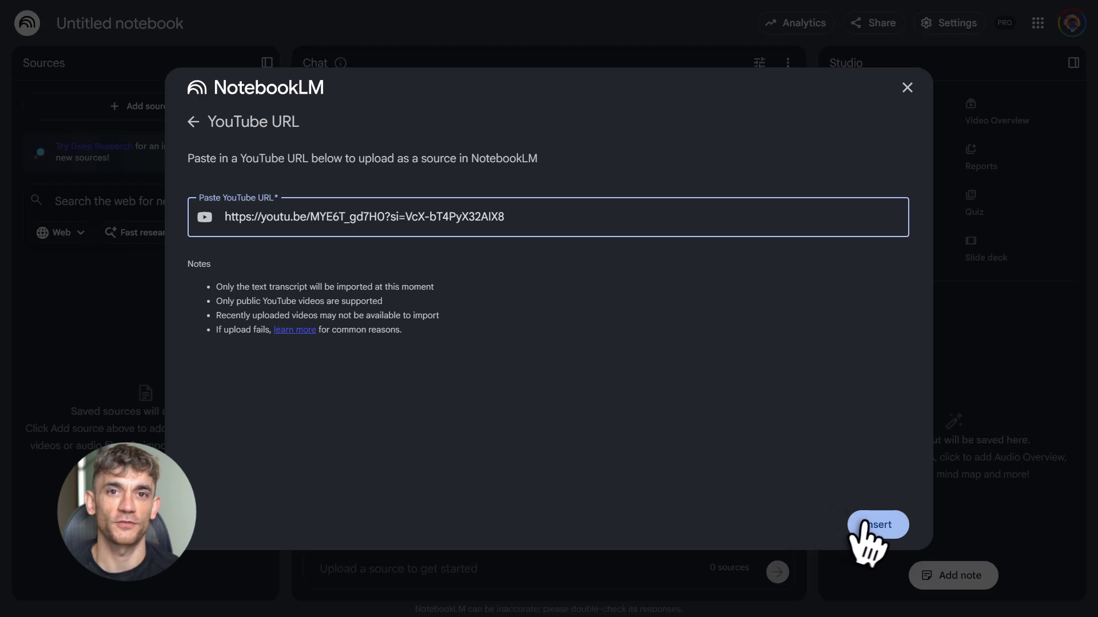
pyautogui.click(864, 525)
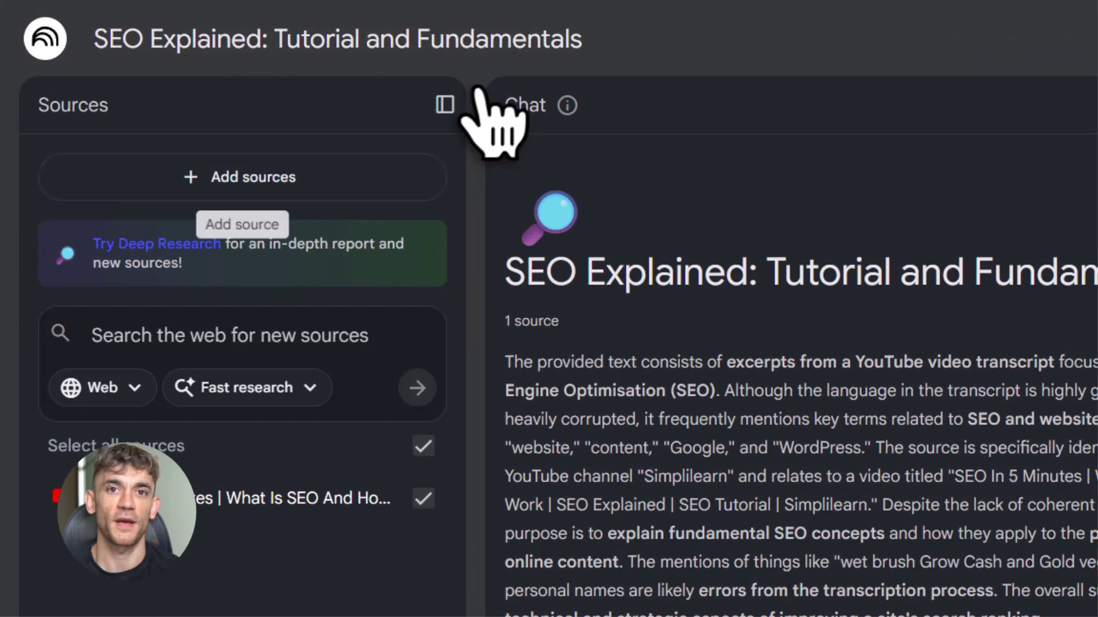
# Step: Add the Coursera SEO page as a website source
pyautogui.click(234, 184)
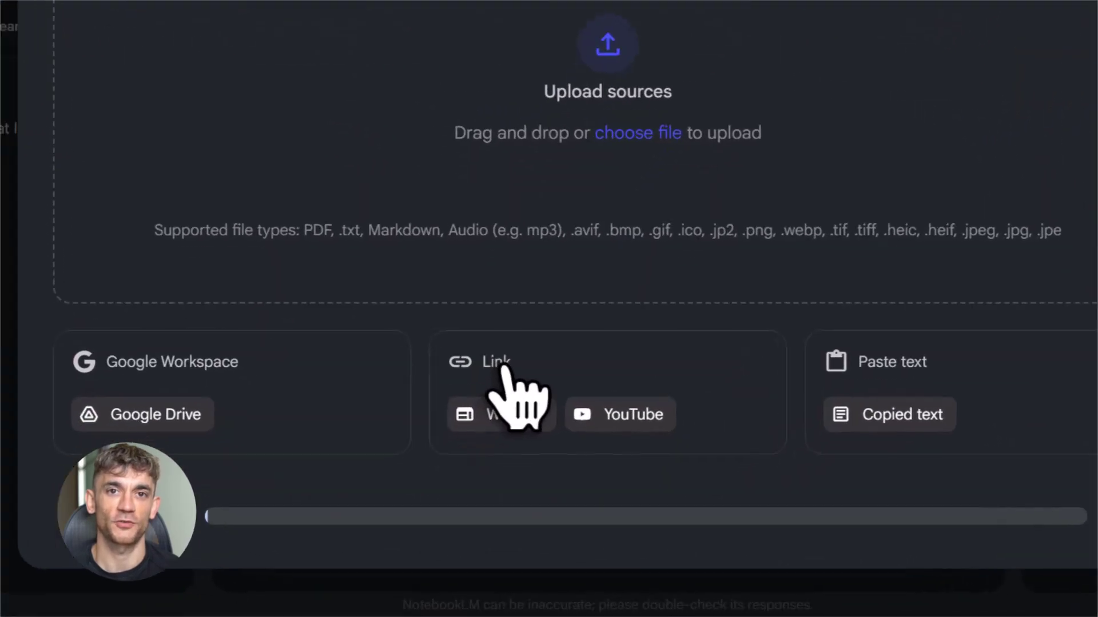
pyautogui.click(504, 397)
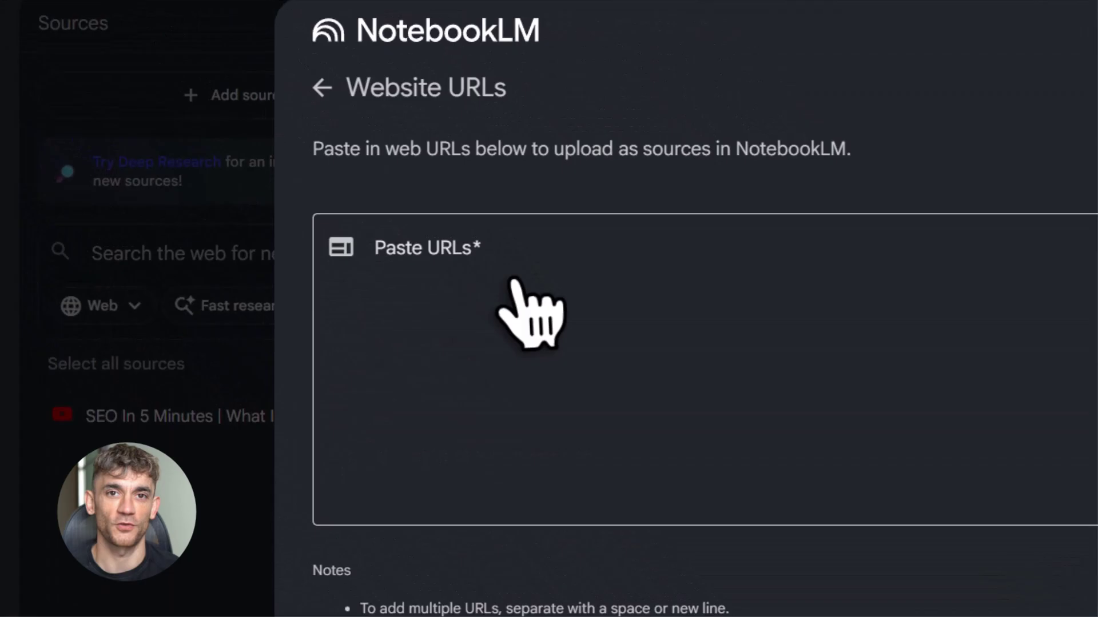
pyautogui.click(513, 280)
pyautogui.hotkey('ctrl', 'v')
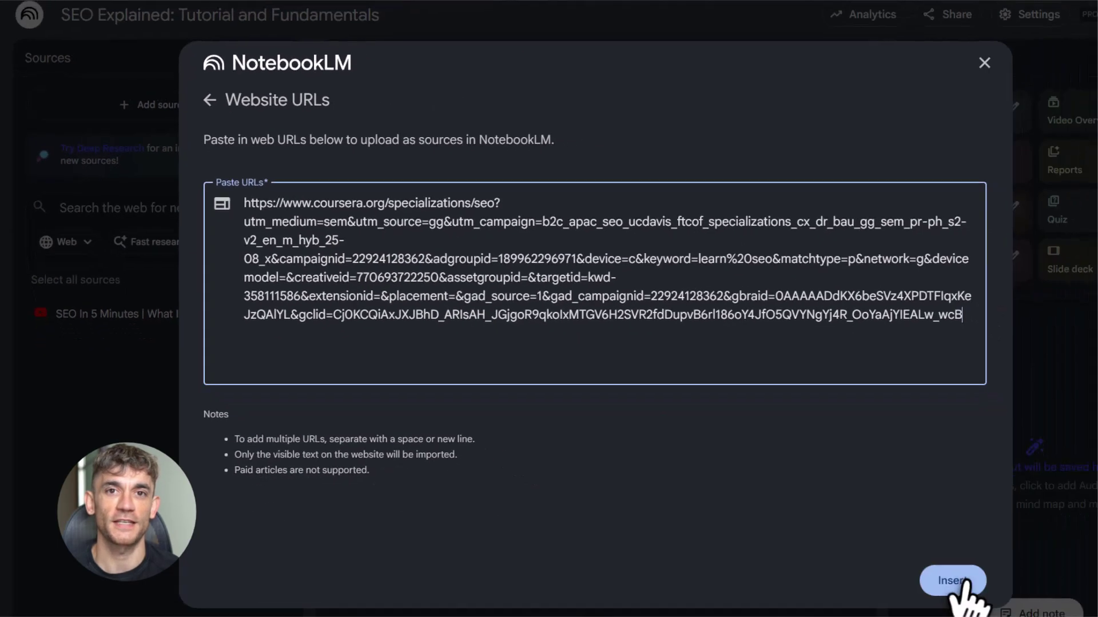
pyautogui.click(885, 543)
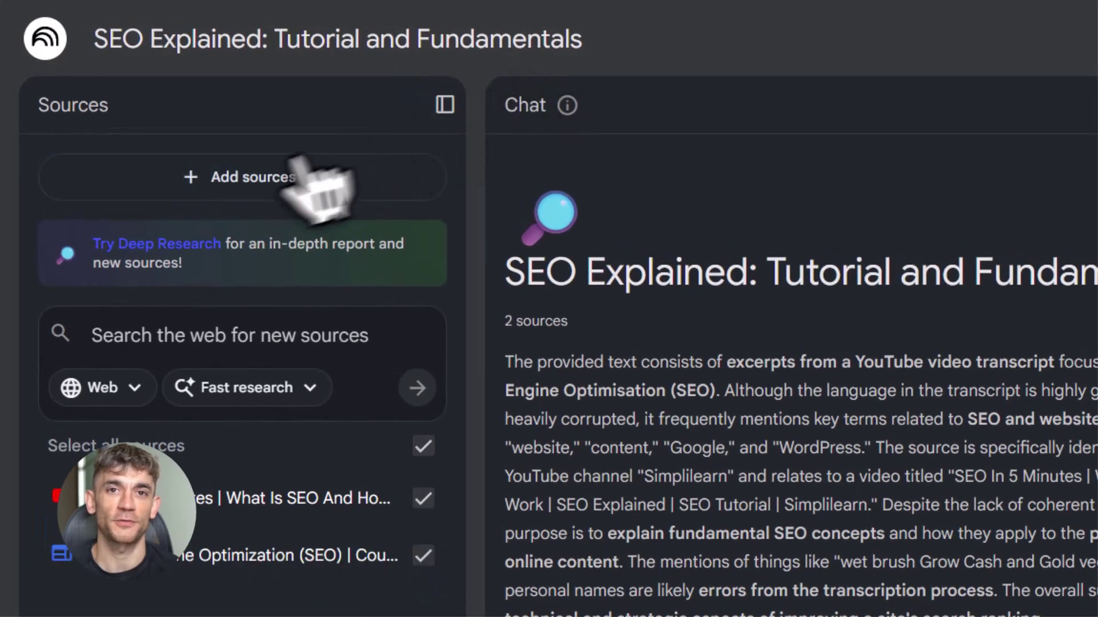
# Step: Add the Mailchimp SEO checklist page as a website source
pyautogui.click(249, 174)
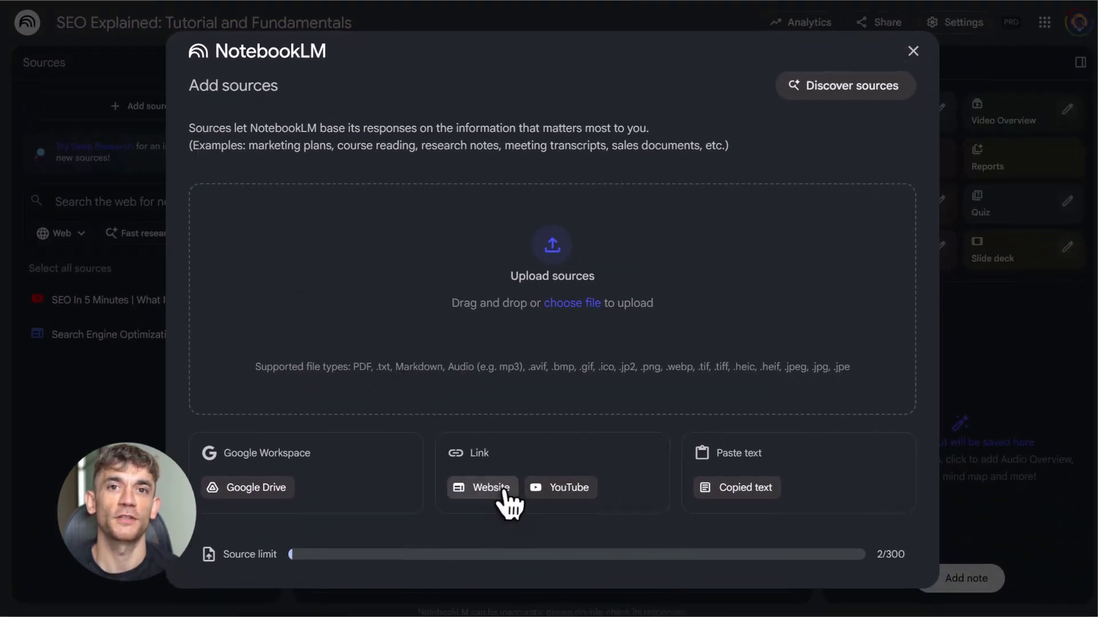
pyautogui.click(492, 486)
pyautogui.click(324, 228)
pyautogui.hotkey('ctrl', 'v')
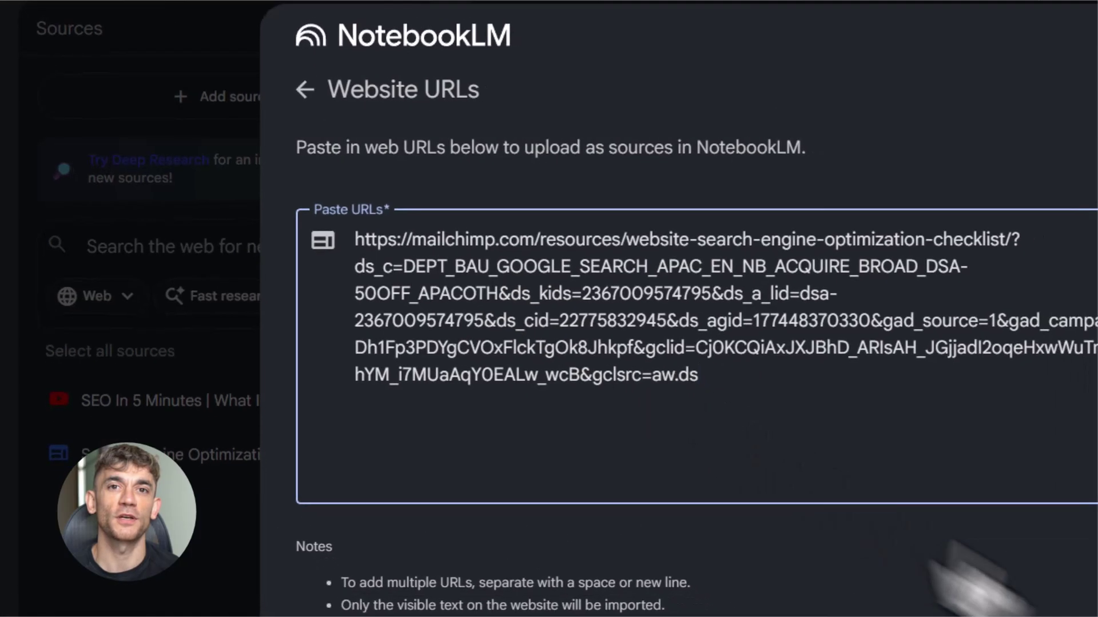
pyautogui.click(968, 591)
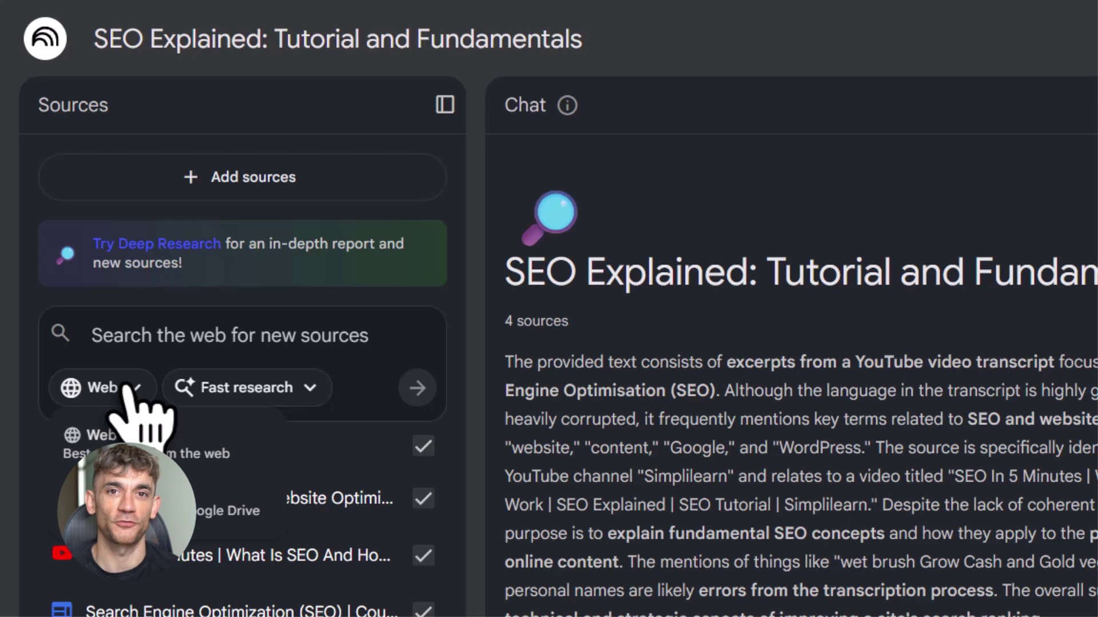
# Step: Run a web search for SEO Beginner Guide sources
pyautogui.click(131, 401)
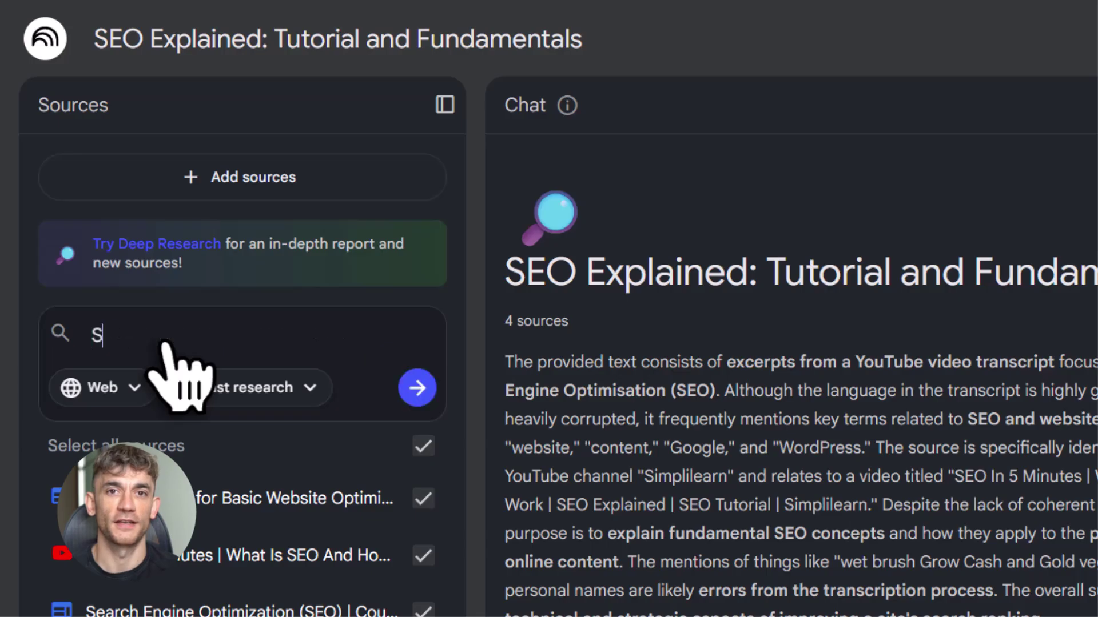
pyautogui.write('Beginner Guide.')
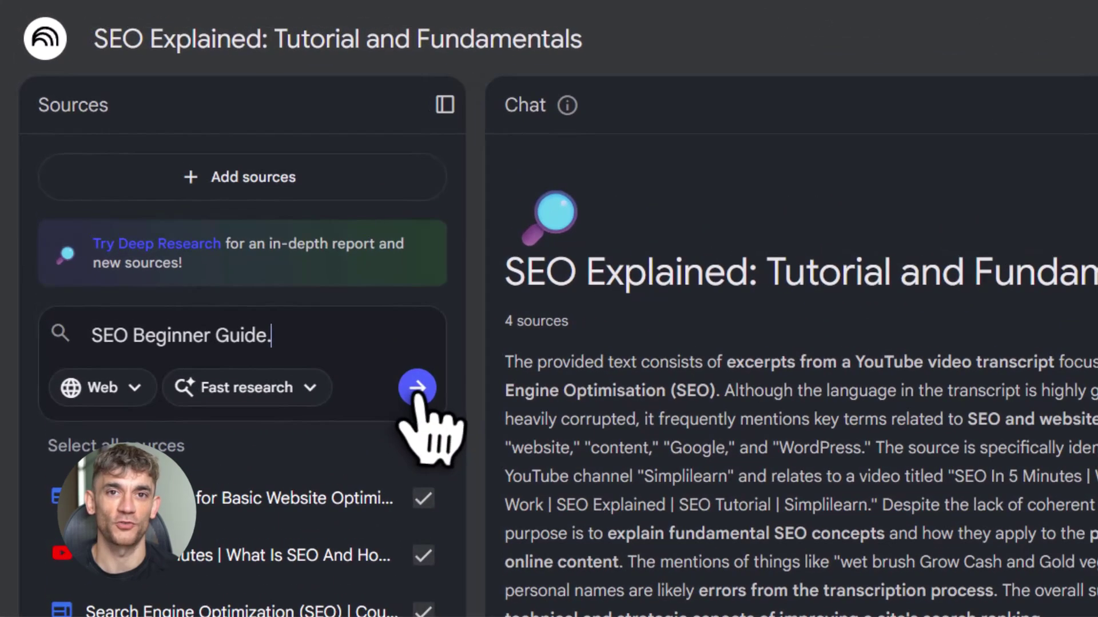
pyautogui.click(250, 232)
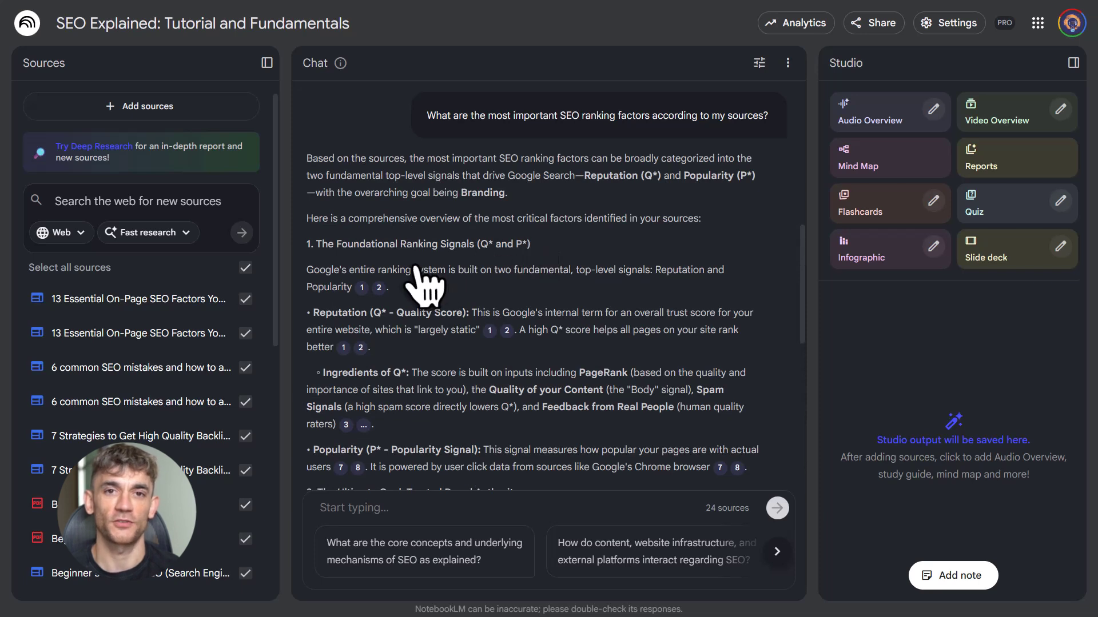
# Step: Review the chat answer and open the source passage behind citation 1
pyautogui.scroll(-1, 423, 283)
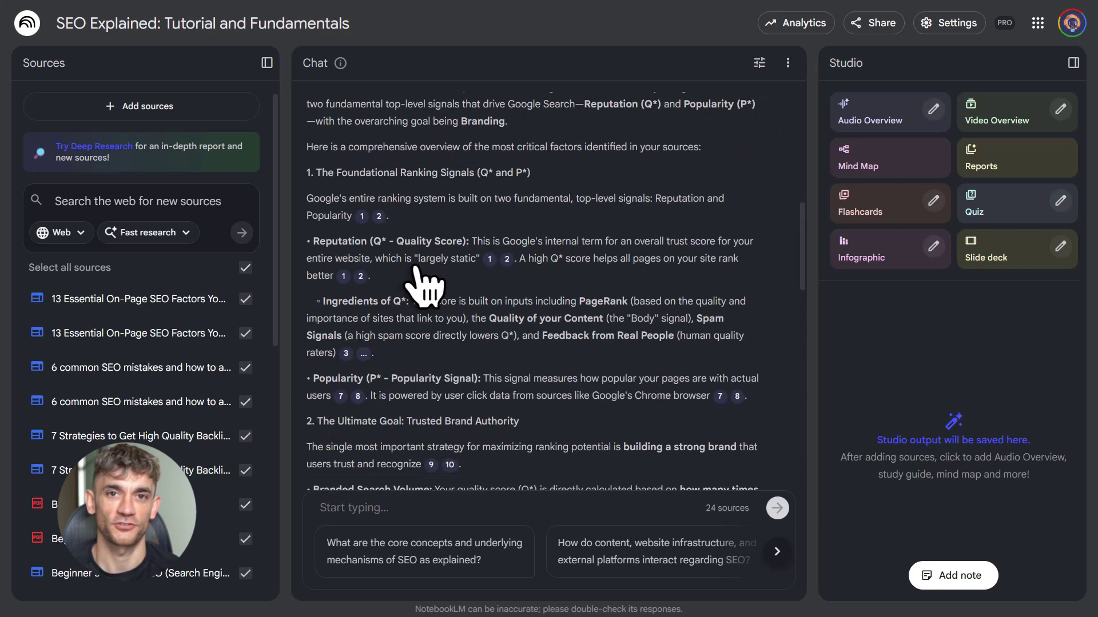
pyautogui.scroll(-9, 424, 284)
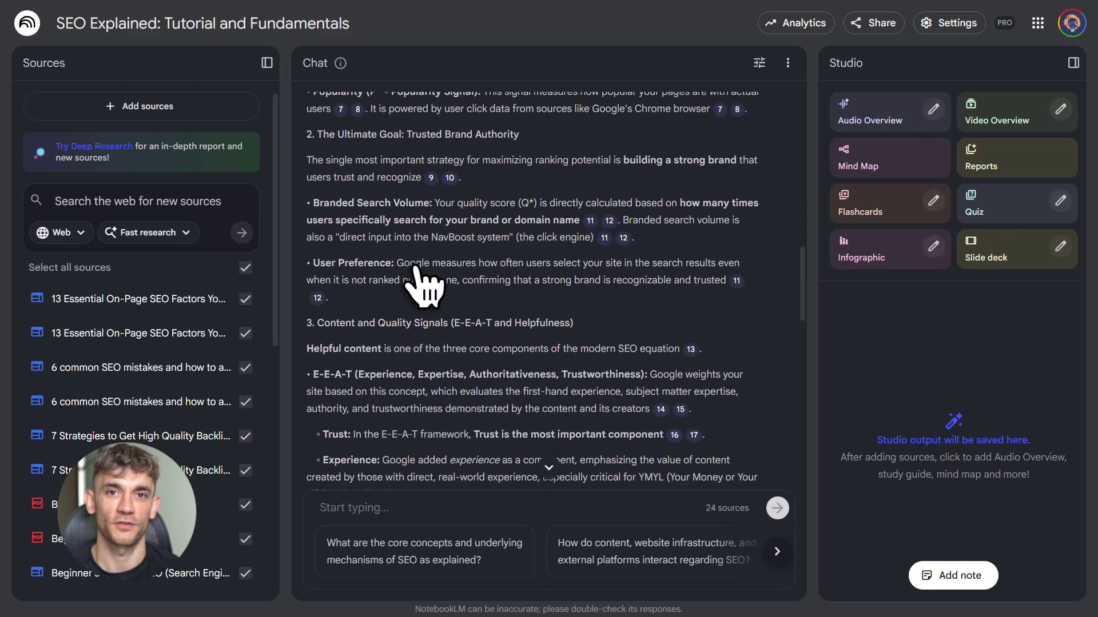
pyautogui.scroll(-10, 424, 284)
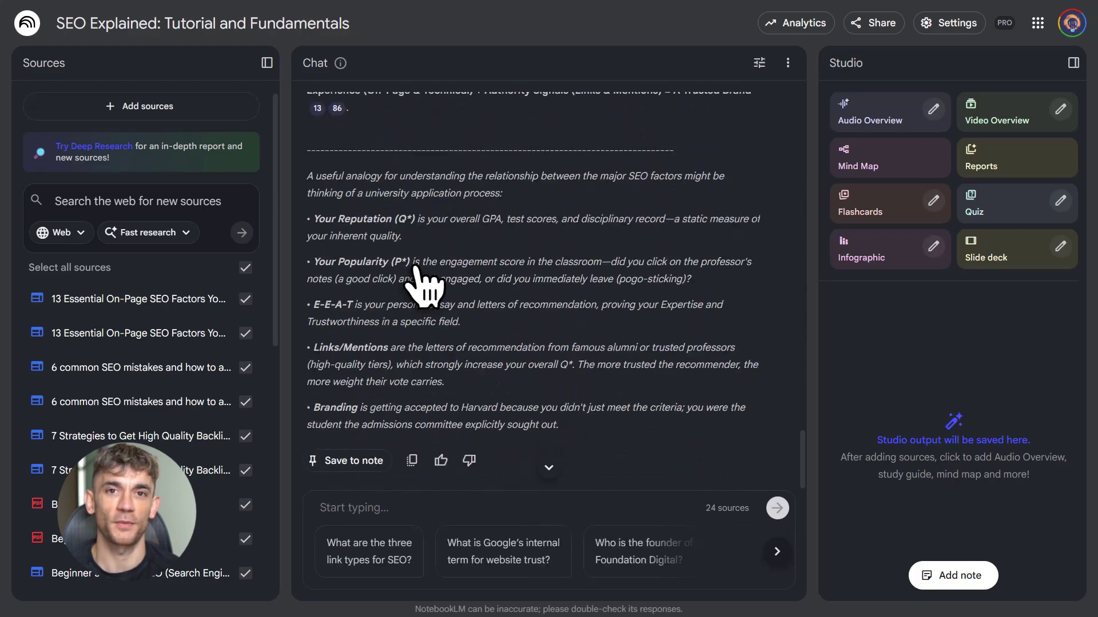
pyautogui.scroll(10, 356, 410)
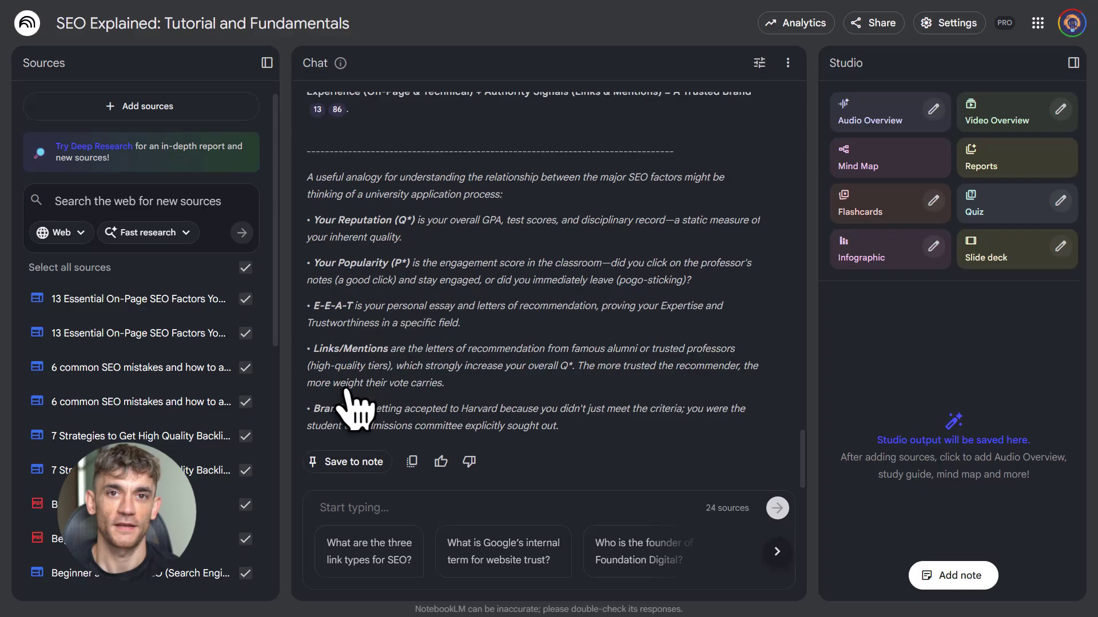
pyautogui.scroll(8, 356, 409)
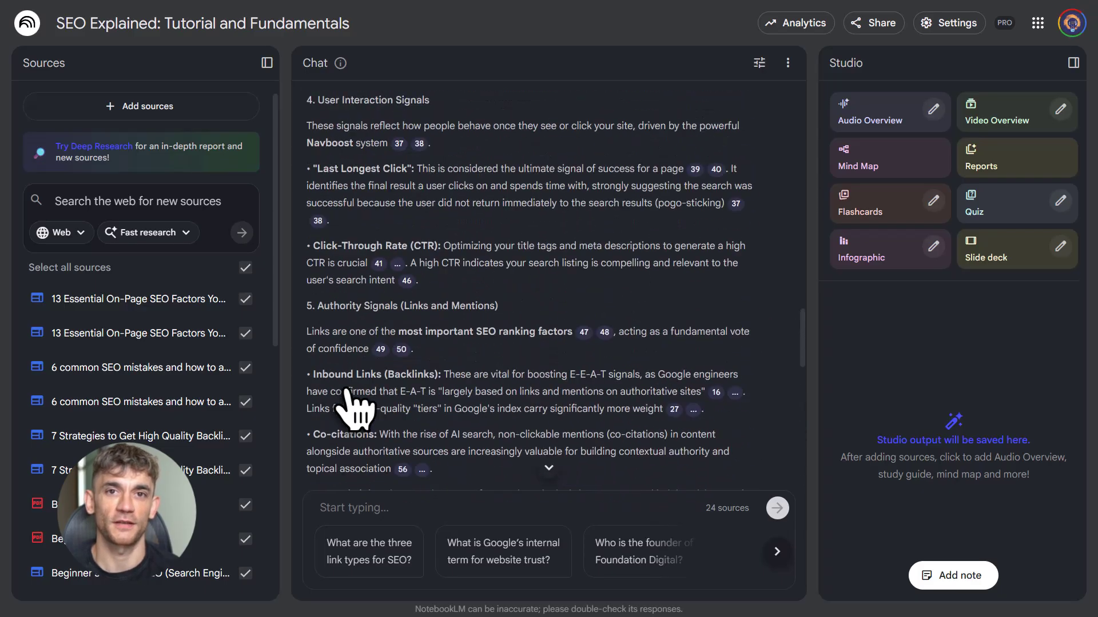
pyautogui.scroll(10, 354, 400)
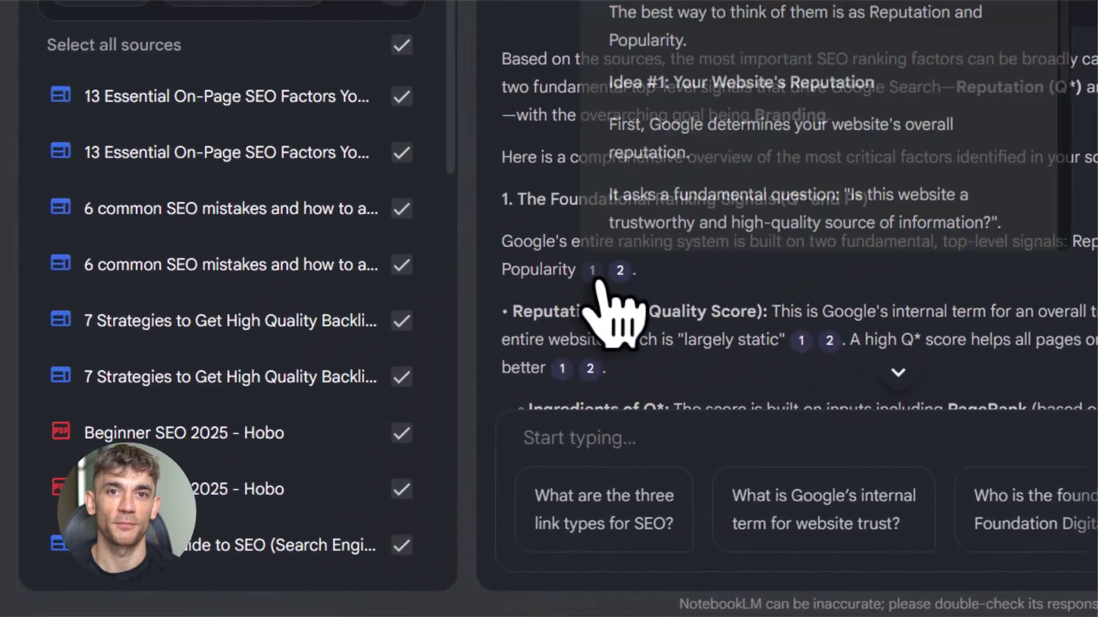
pyautogui.click(422, 370)
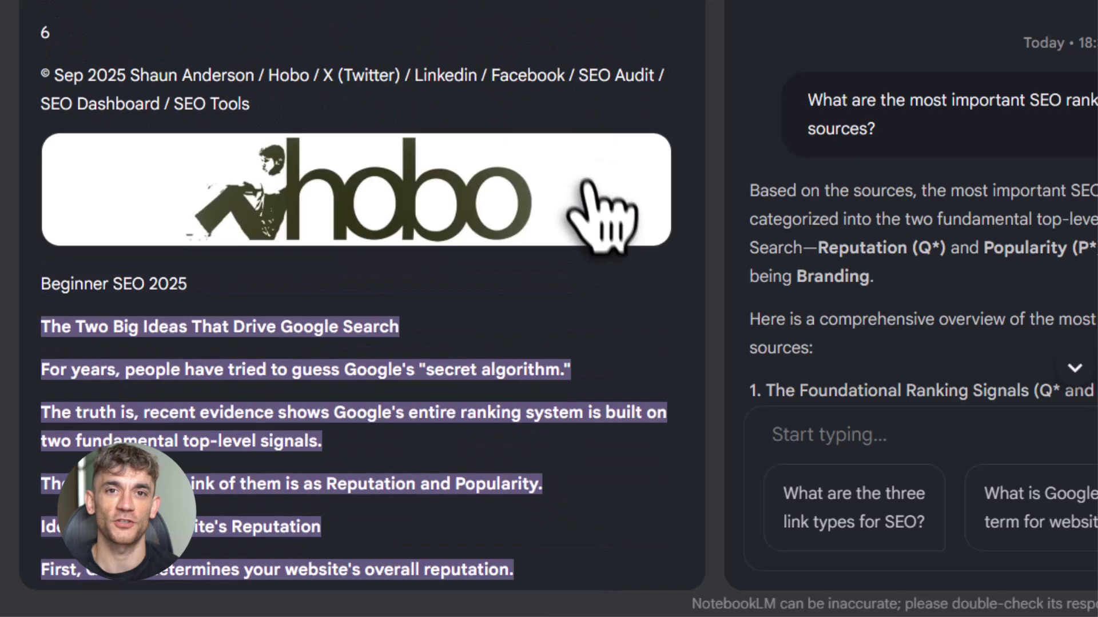
# Step: Scroll through the cited passage in the Beginner SEO 2025 - Hobo source
pyautogui.scroll(-10, 606, 238)
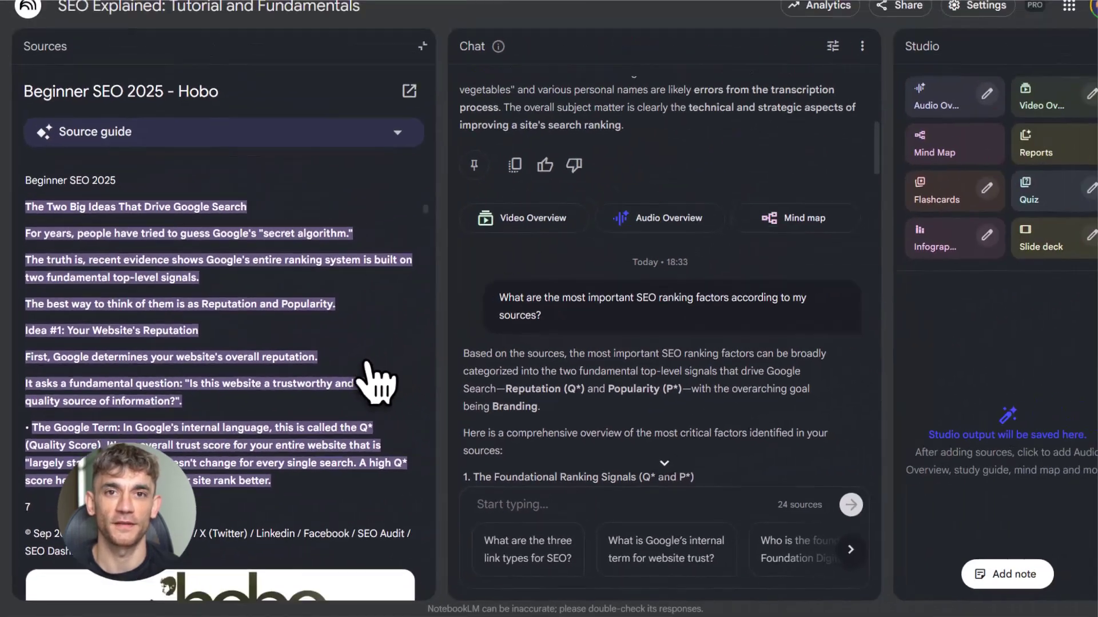
pyautogui.scroll(-5, 360, 389)
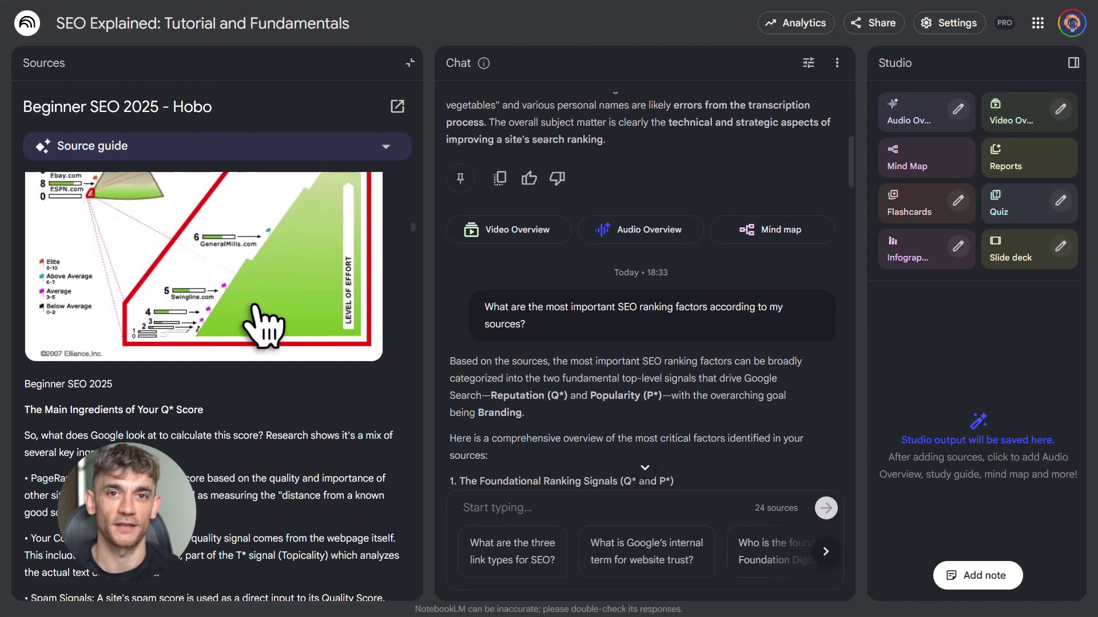
pyautogui.scroll(-6, 263, 326)
pyautogui.scroll(-3, 526, 400)
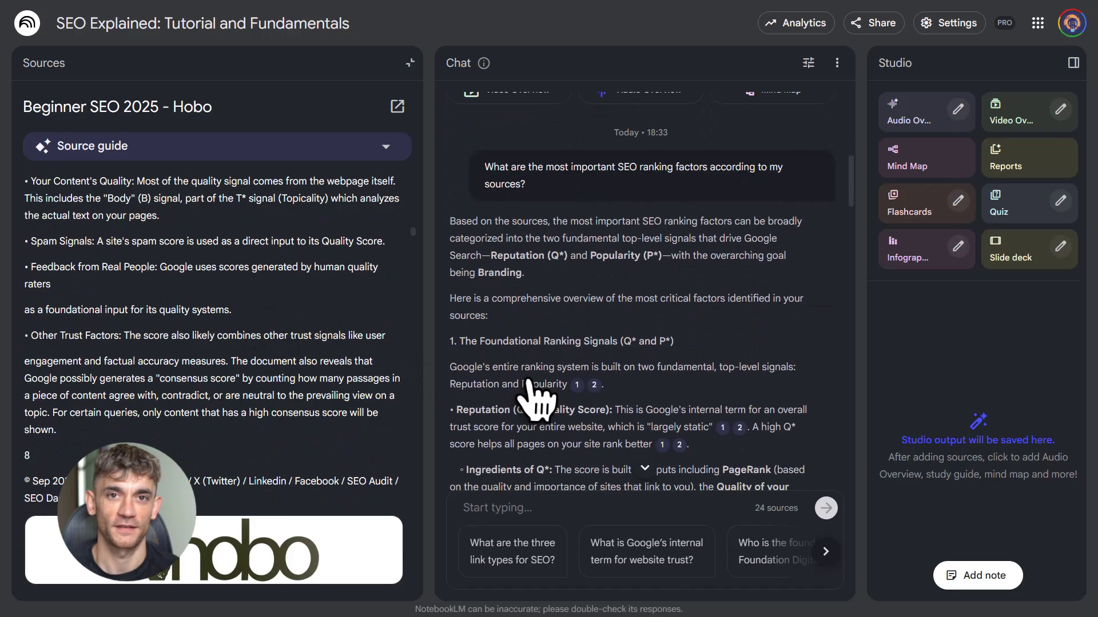
pyautogui.moveTo(578, 385)
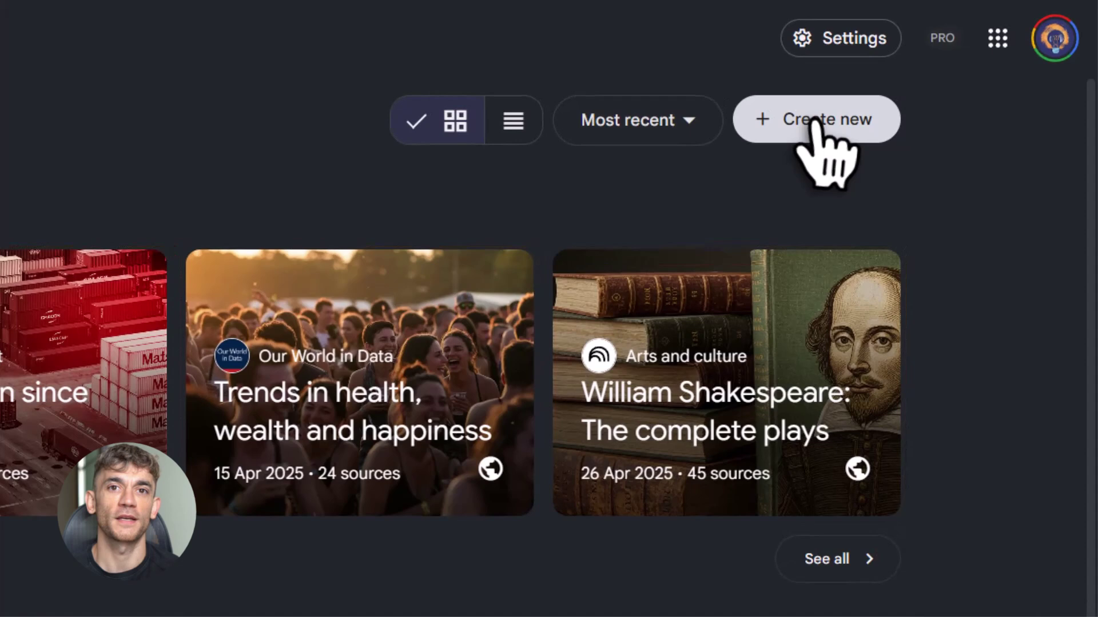
# Step: Run the SEO beginner guide web research and import the ten found sources
pyautogui.click(815, 123)
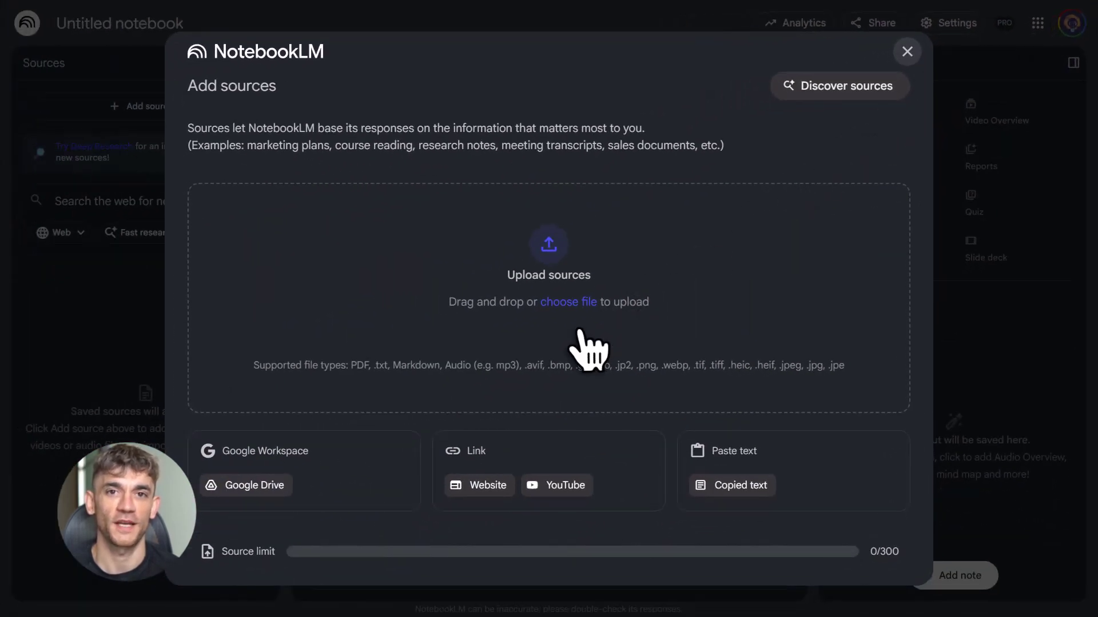
pyautogui.click(556, 484)
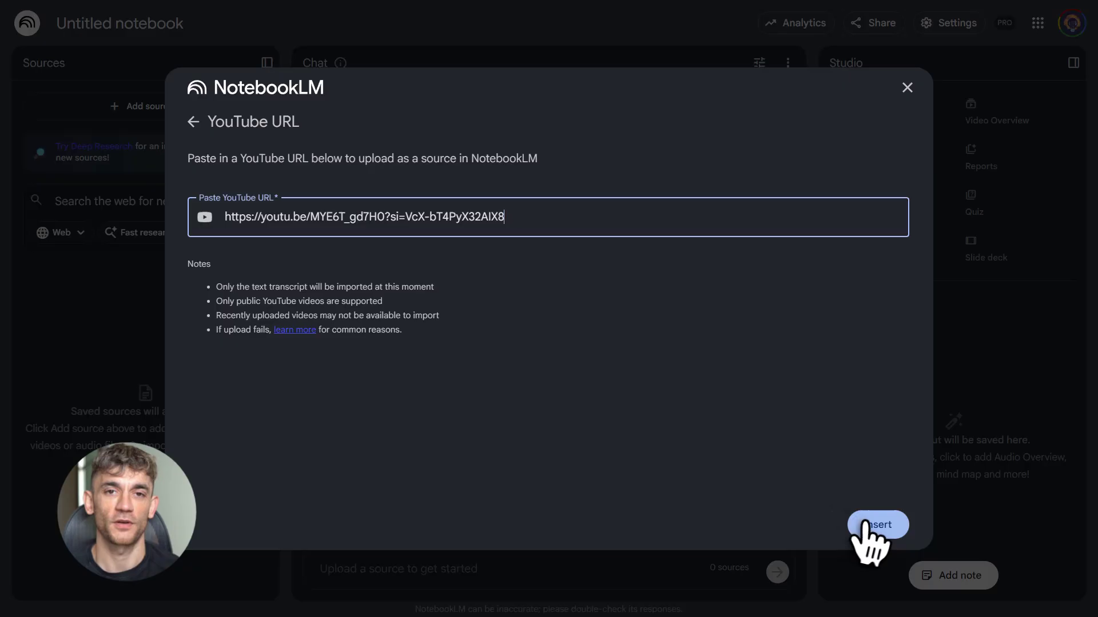
pyautogui.click(866, 526)
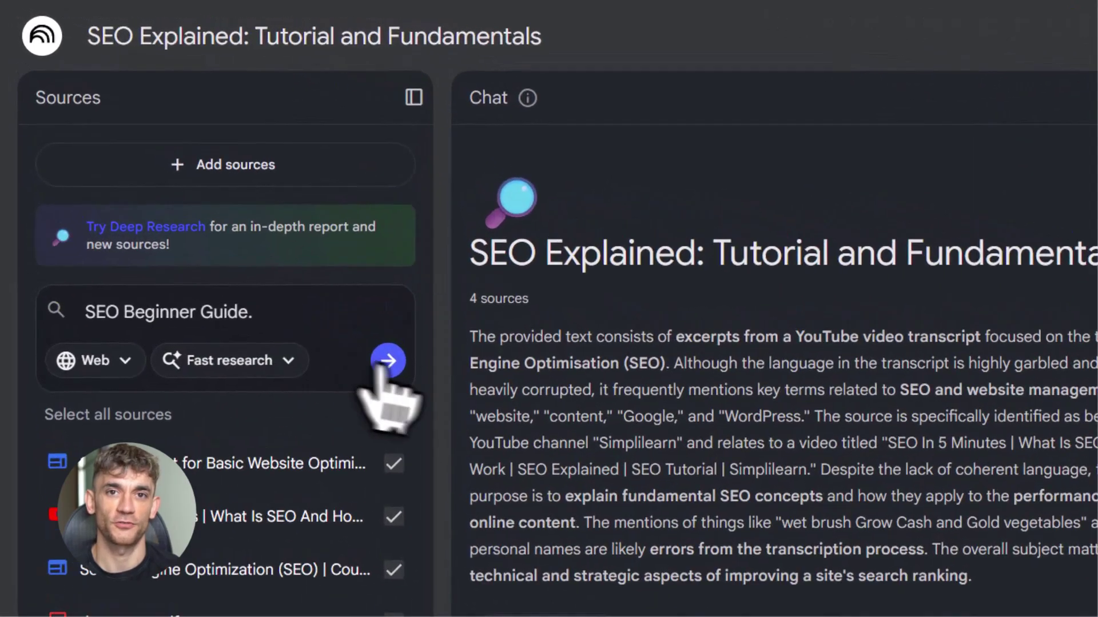
pyautogui.click(250, 233)
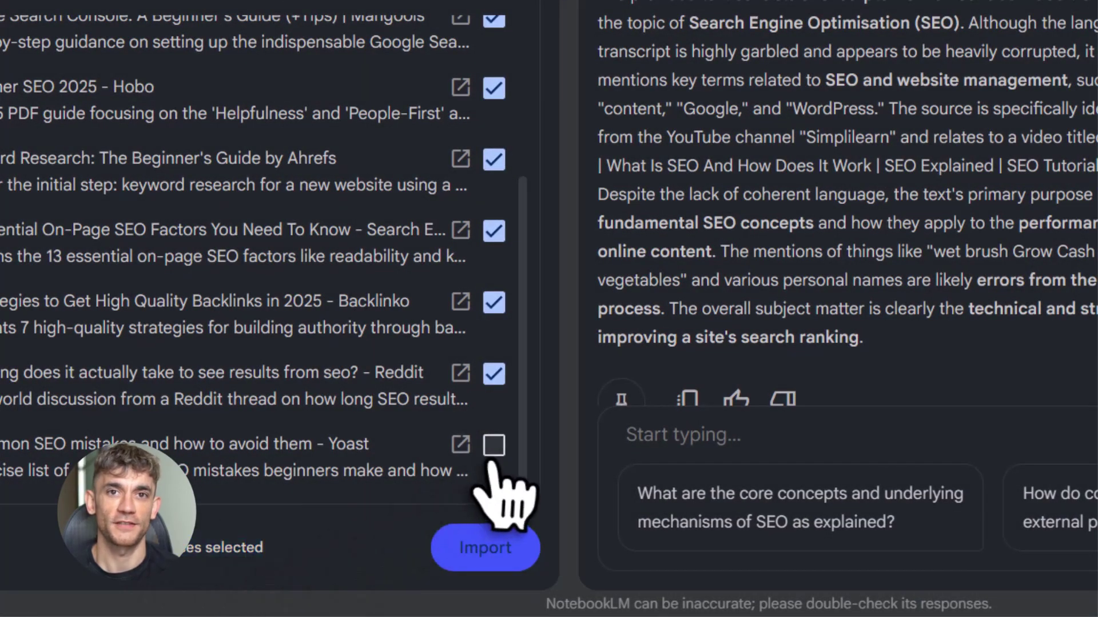
pyautogui.click(491, 550)
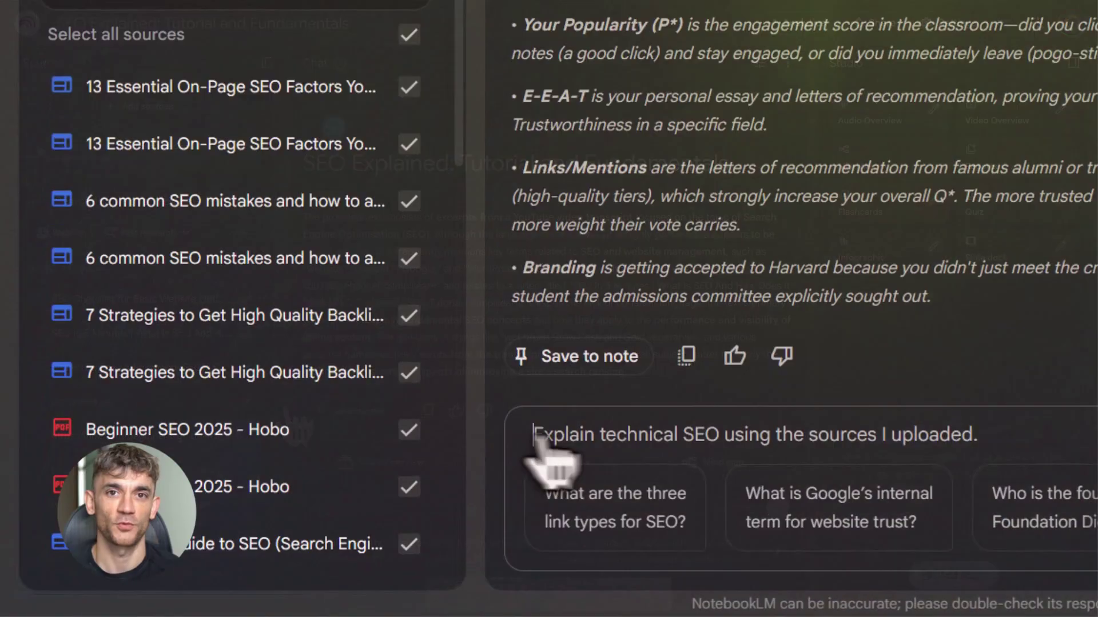
# Step: Send 'Explain technical SEO using the sources I uploaded.' and scroll back through the answer
pyautogui.moveTo(534, 438); pyautogui.dragTo(1007, 434)
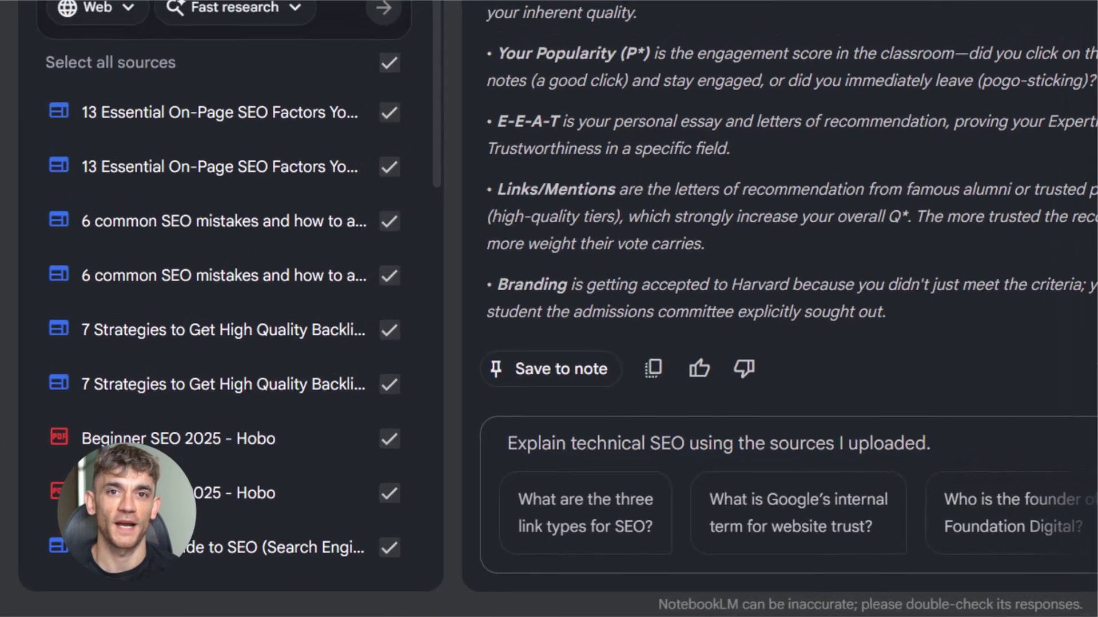
pyautogui.click(863, 500)
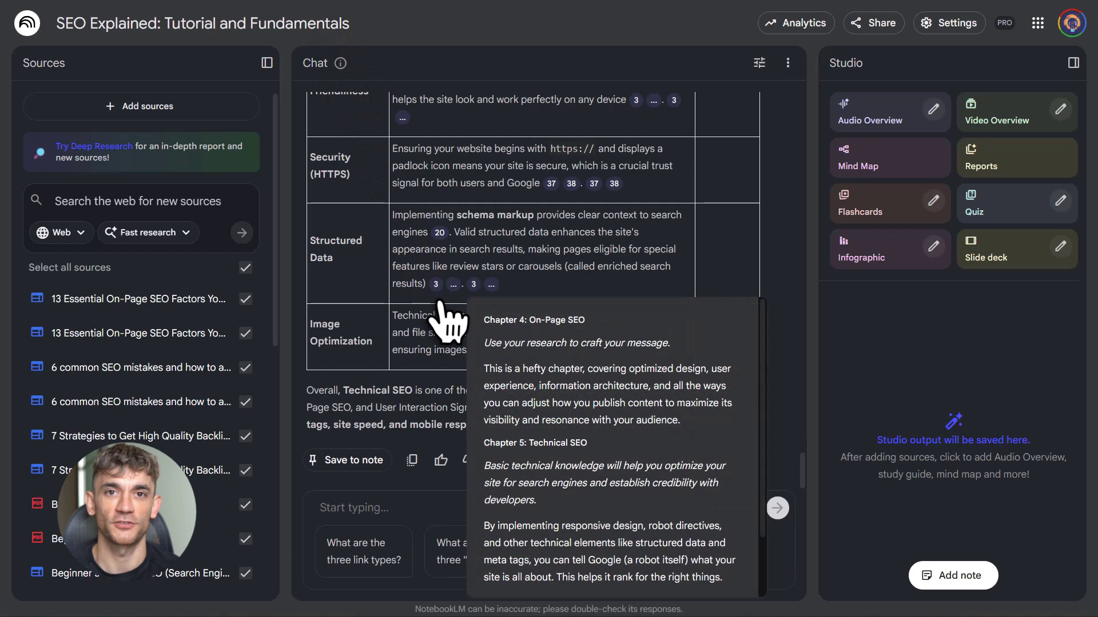
pyautogui.scroll(5, 446, 317)
pyautogui.scroll(4, 441, 306)
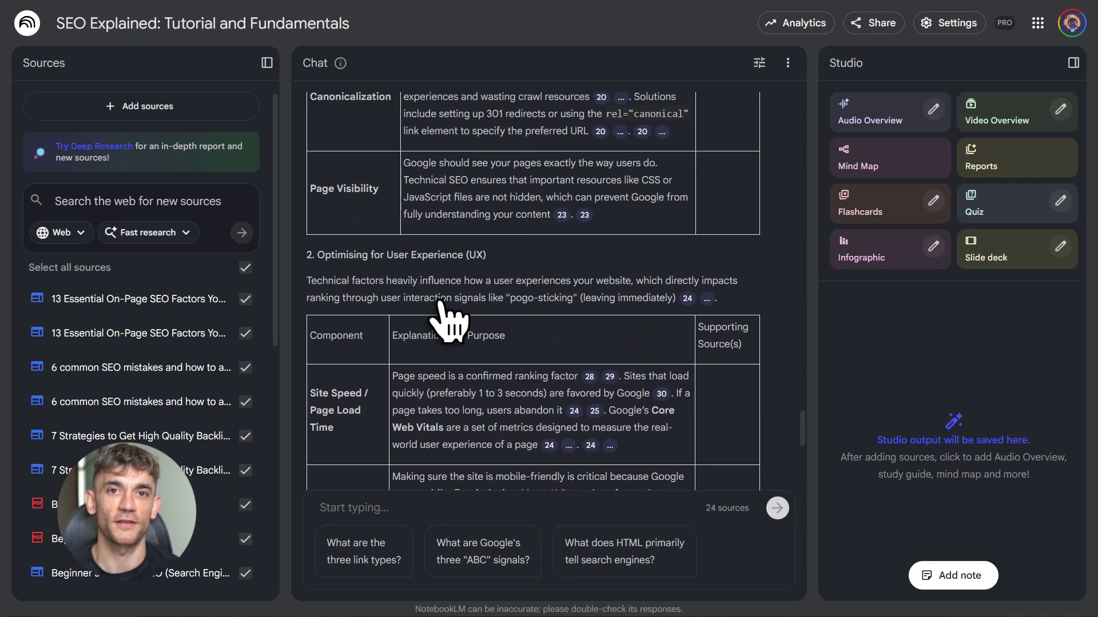
pyautogui.scroll(6, 446, 318)
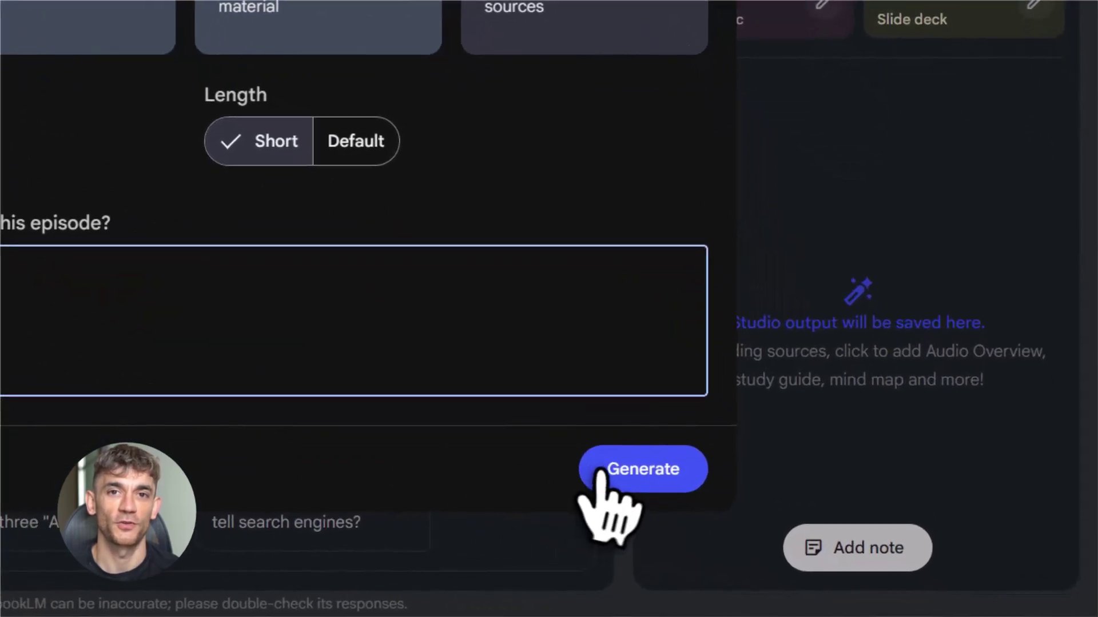
# Step: Generate the customised debate audio overview and open the SEO Flashcards in Studio
pyautogui.click(824, 528)
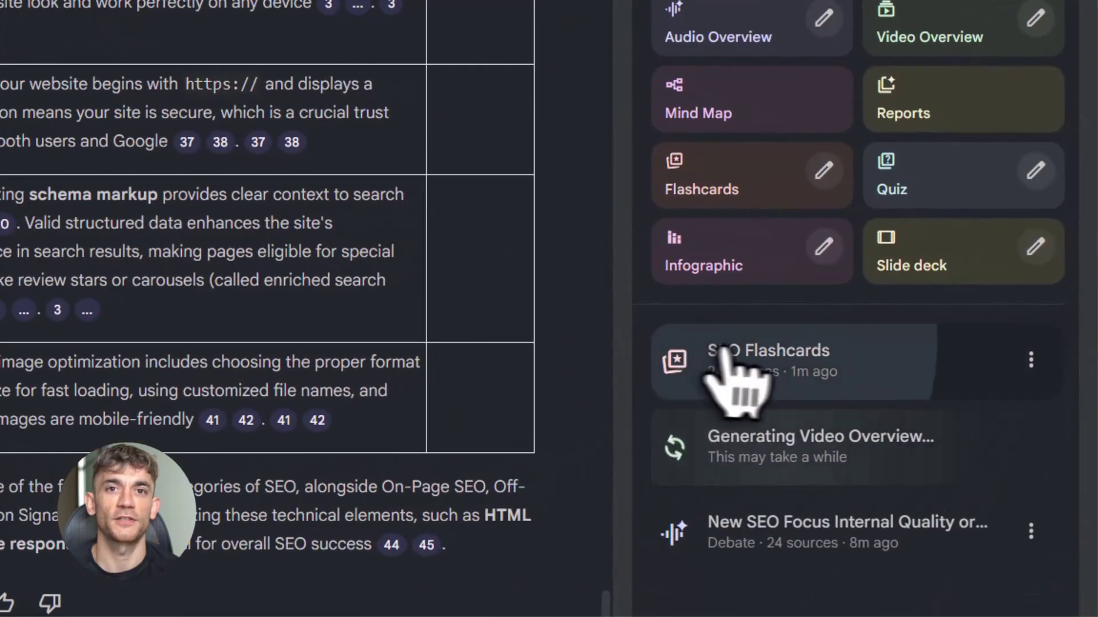
pyautogui.click(814, 349)
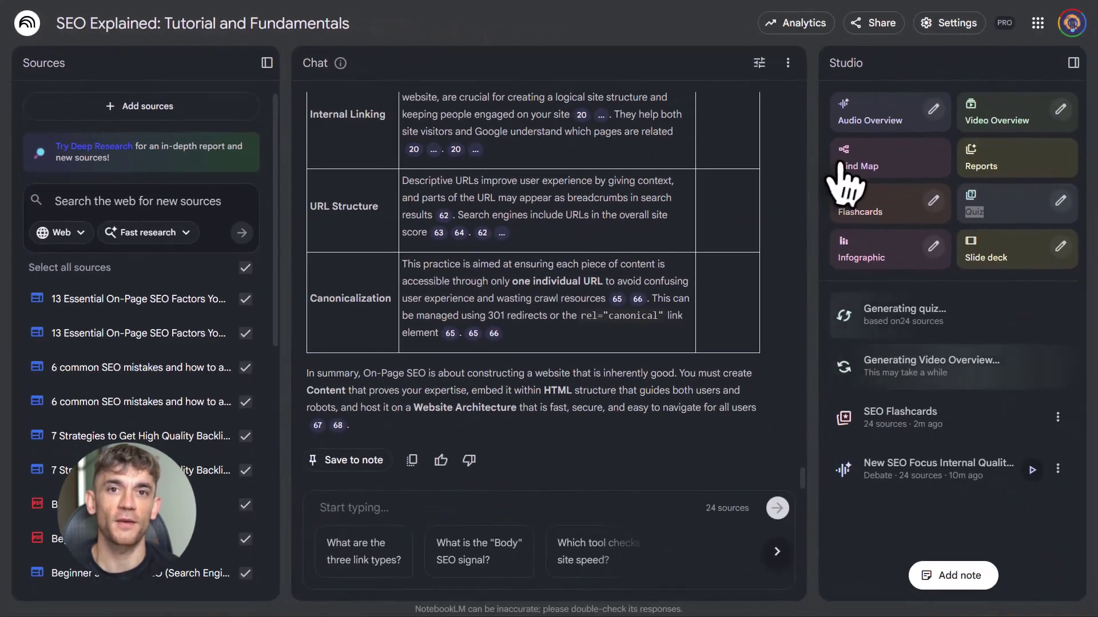
# Step: Create a mind map and open 'Modern SEO Principles' with its root topic centred
pyautogui.click(866, 171)
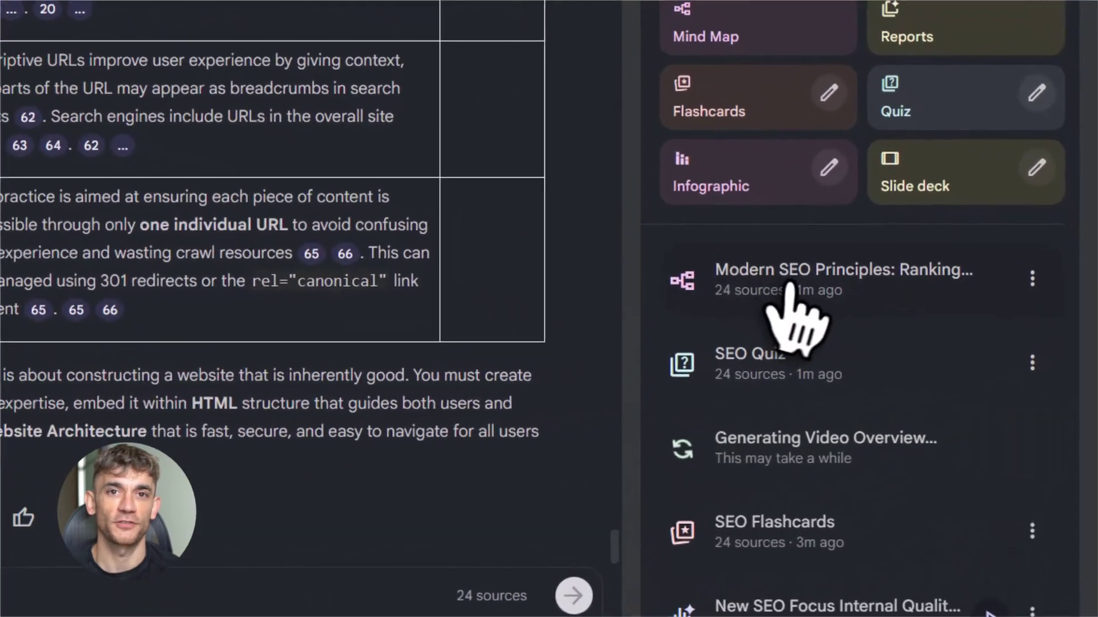
pyautogui.click(798, 312)
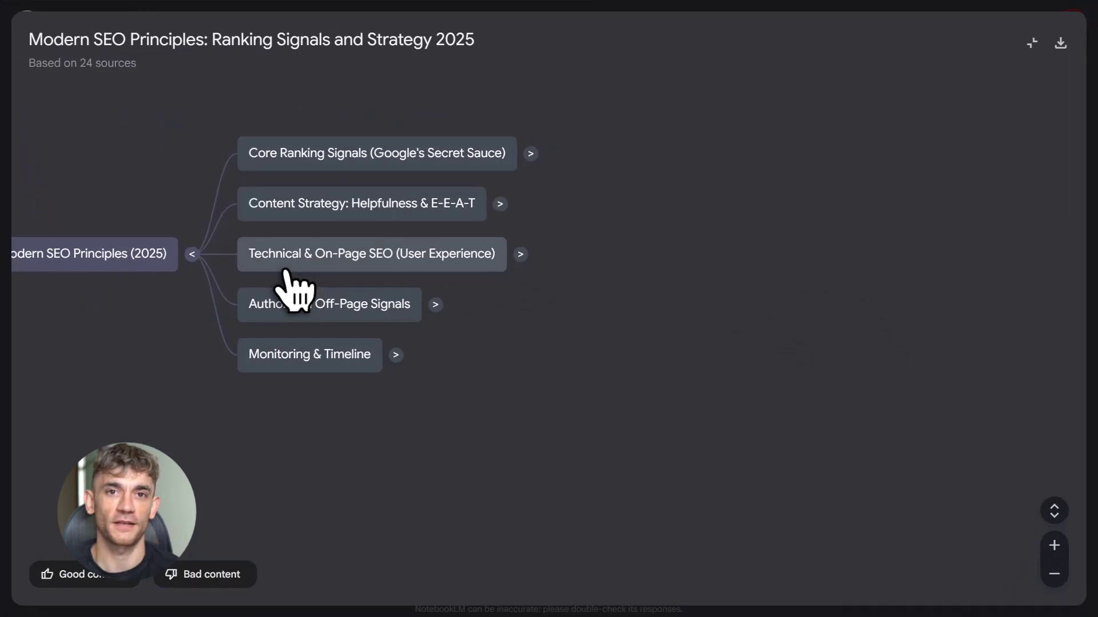
pyautogui.scroll(-2, 283, 273)
pyautogui.moveTo(170, 322); pyautogui.dragTo(369, 372)
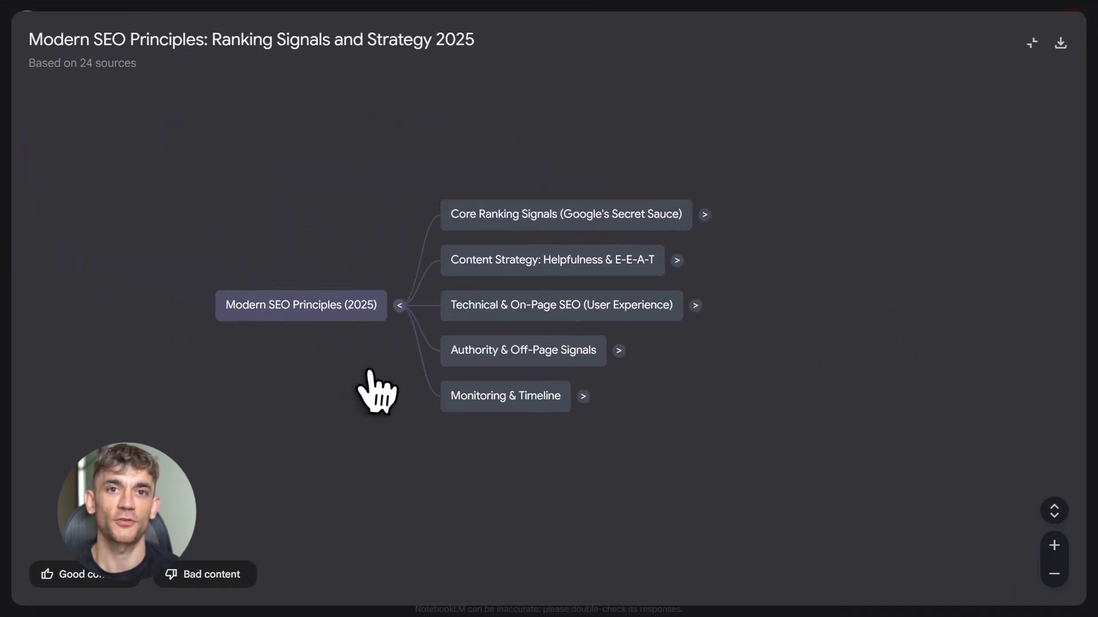
pyautogui.scroll(3, 525, 278)
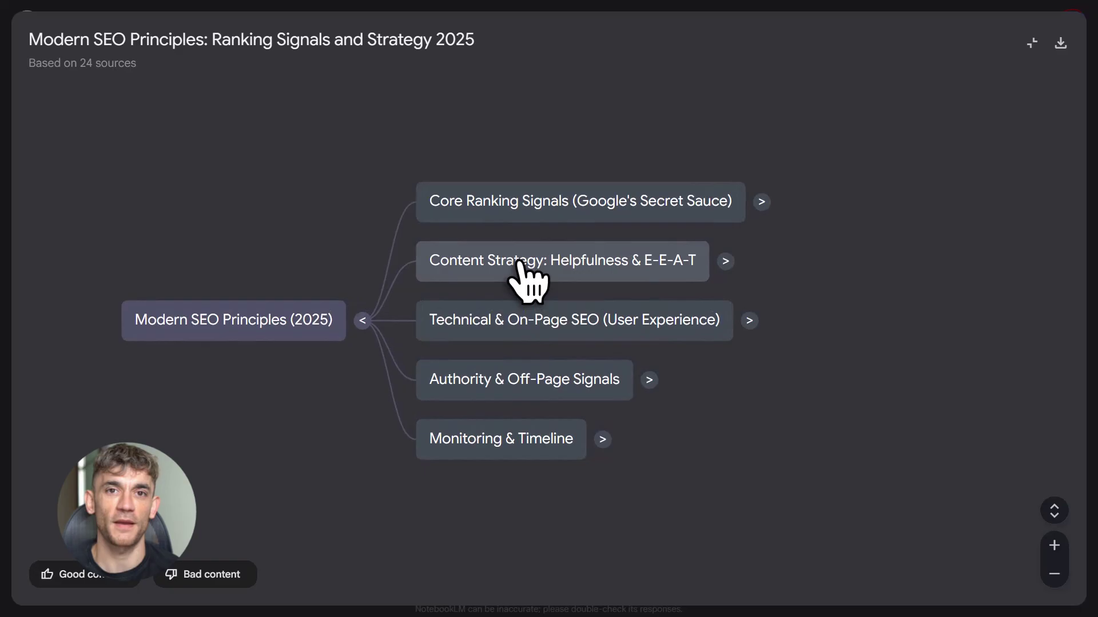
pyautogui.scroll(-1, 525, 278)
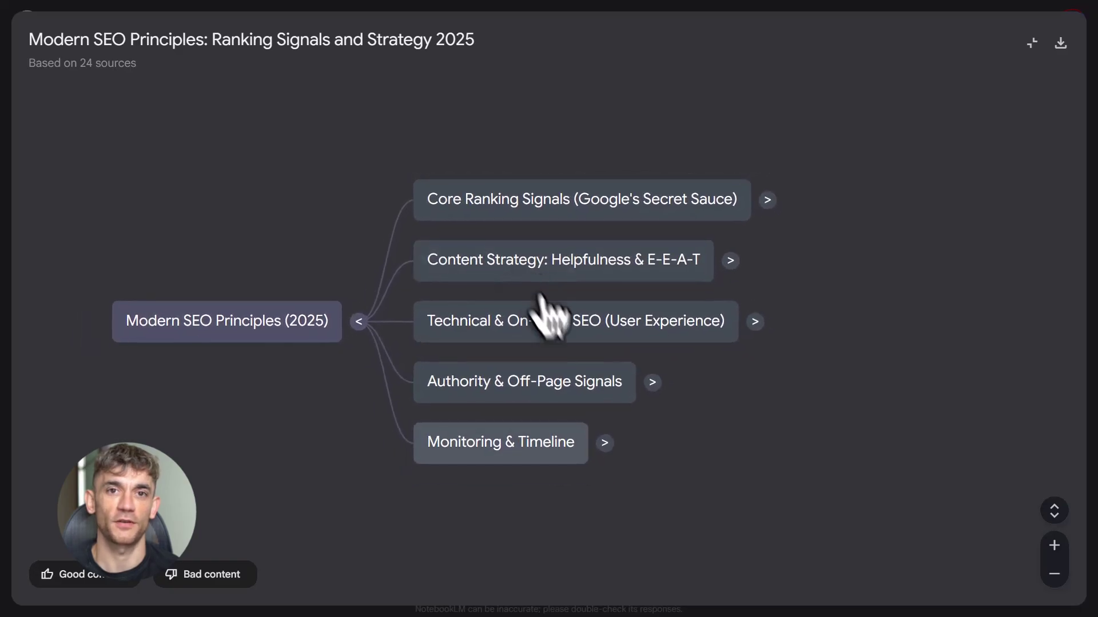
pyautogui.scroll(2, 629, 443)
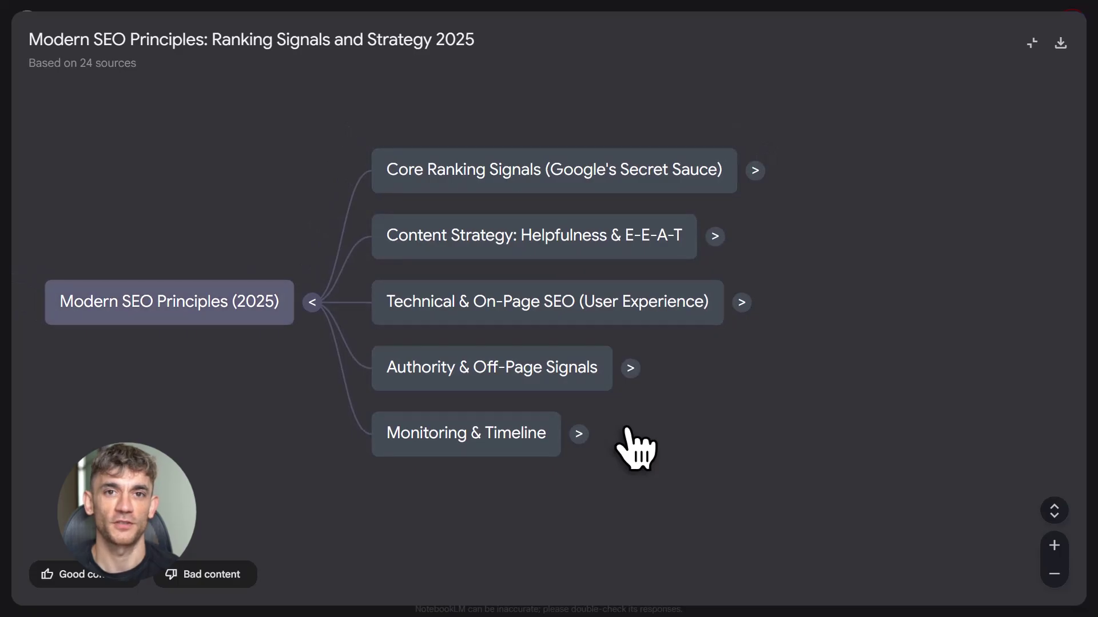
# Step: Expand Core Ranking Signals and its Idea 1: Website Reputation (Q*) branch
pyautogui.click(754, 171)
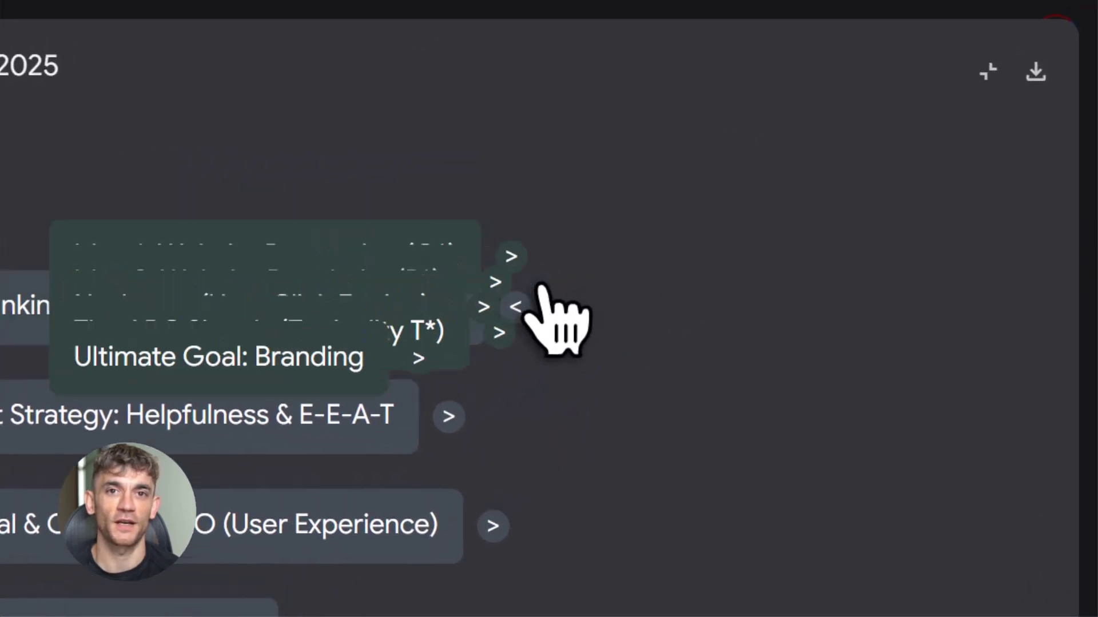
pyautogui.moveTo(551, 307); pyautogui.dragTo(551, 177)
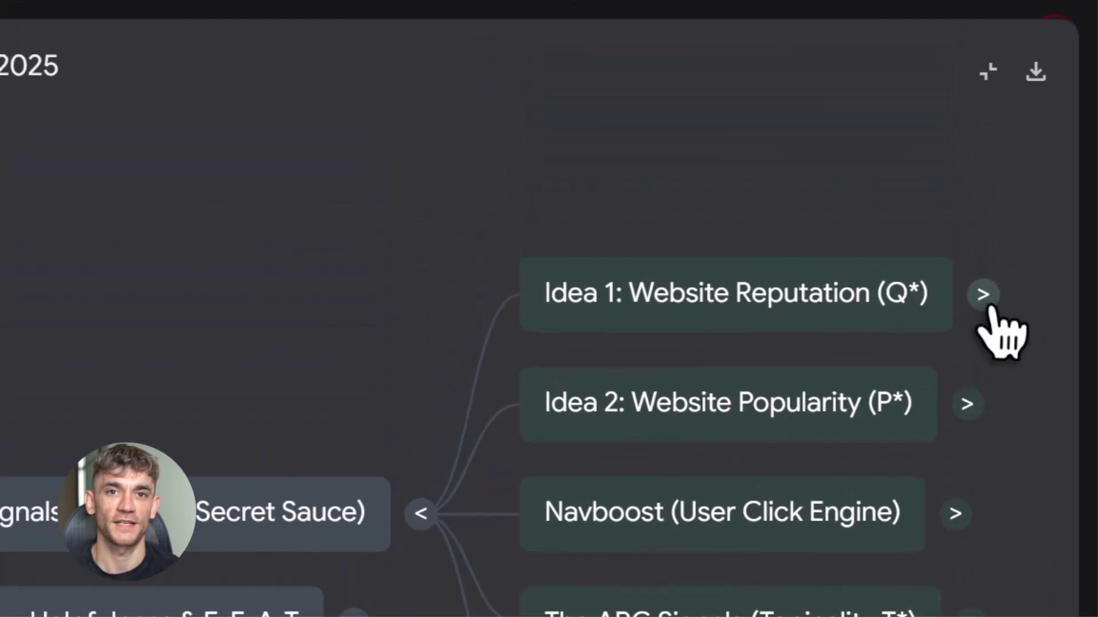
pyautogui.click(983, 294)
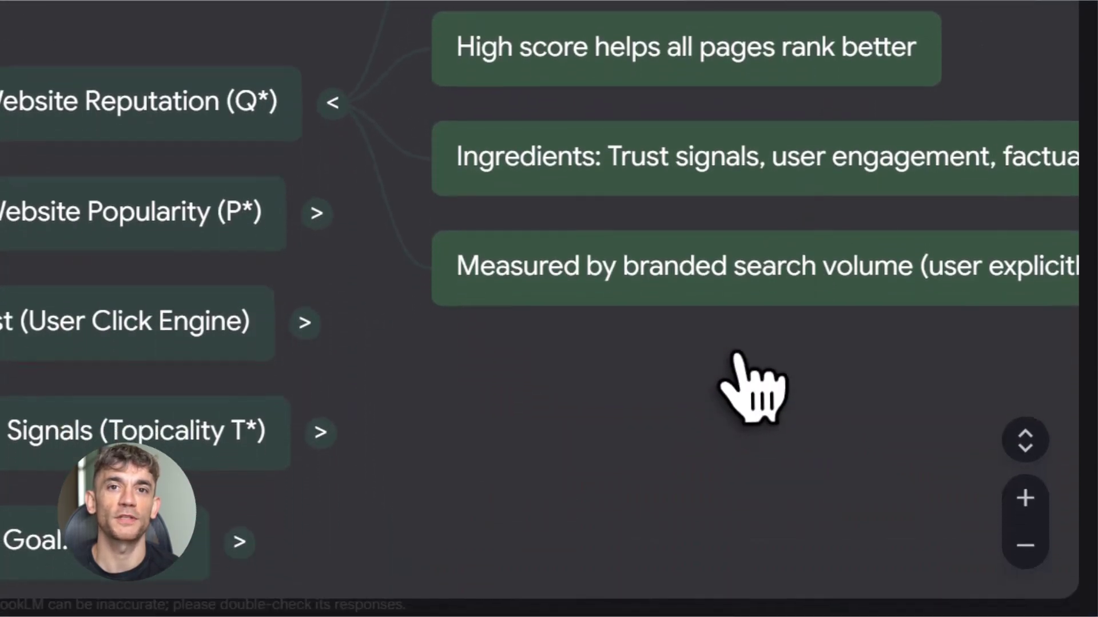
pyautogui.rightClick(736, 395)
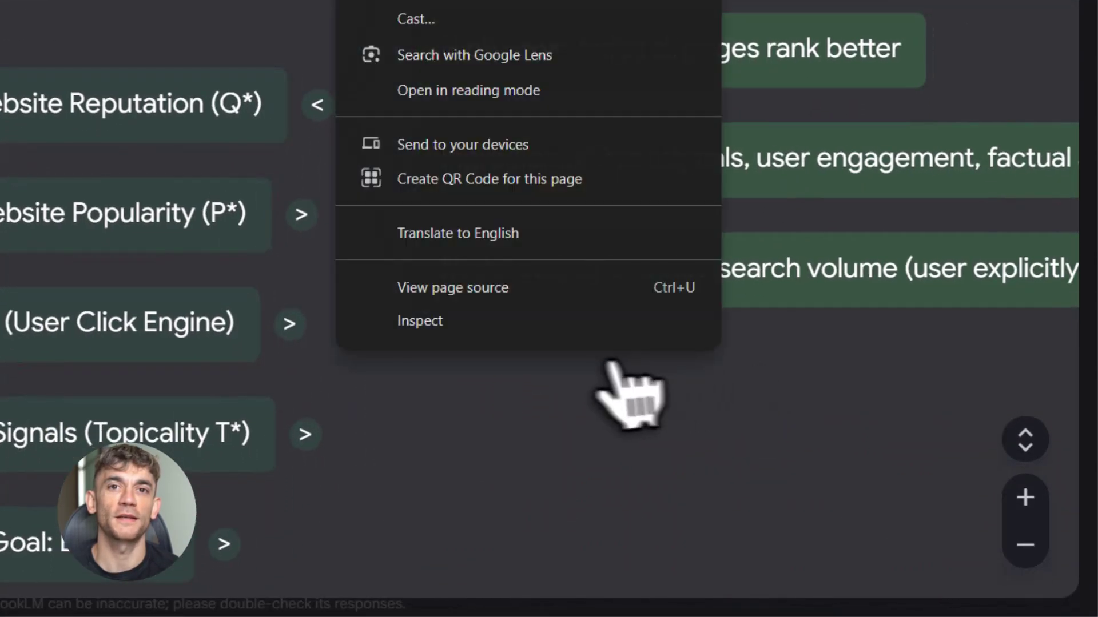
pyautogui.click(800, 406)
pyautogui.moveTo(809, 405); pyautogui.dragTo(817, 616)
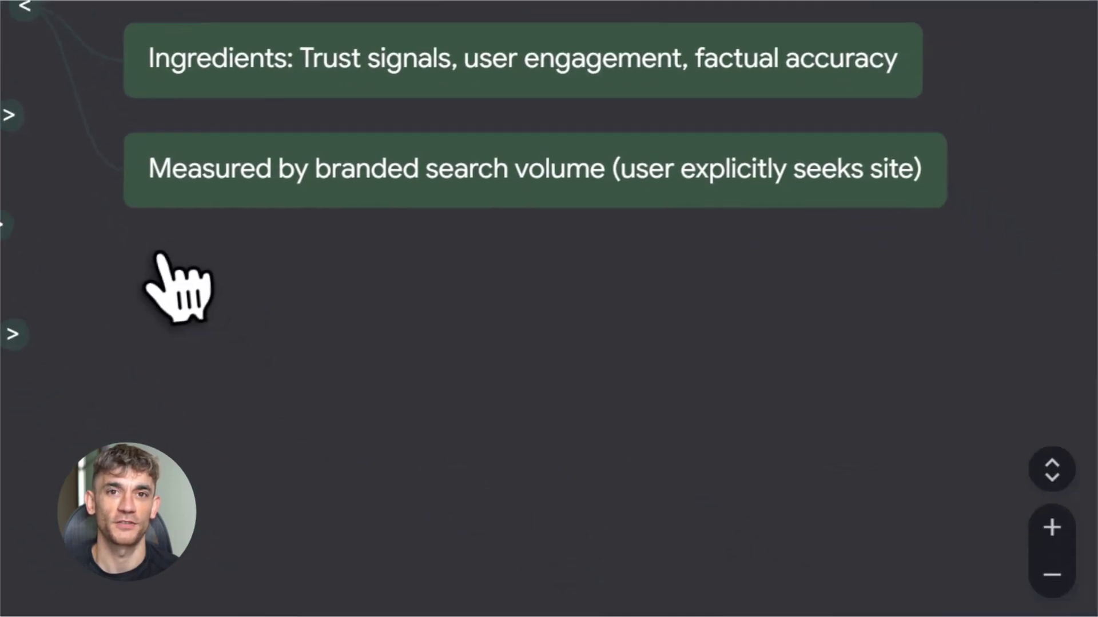
# Step: Expand the Ultimate Goal: Branding and Navboost (User Click Engine) branches to read their details
pyautogui.moveTo(162, 249); pyautogui.dragTo(423, 41)
pyautogui.click(197, 229)
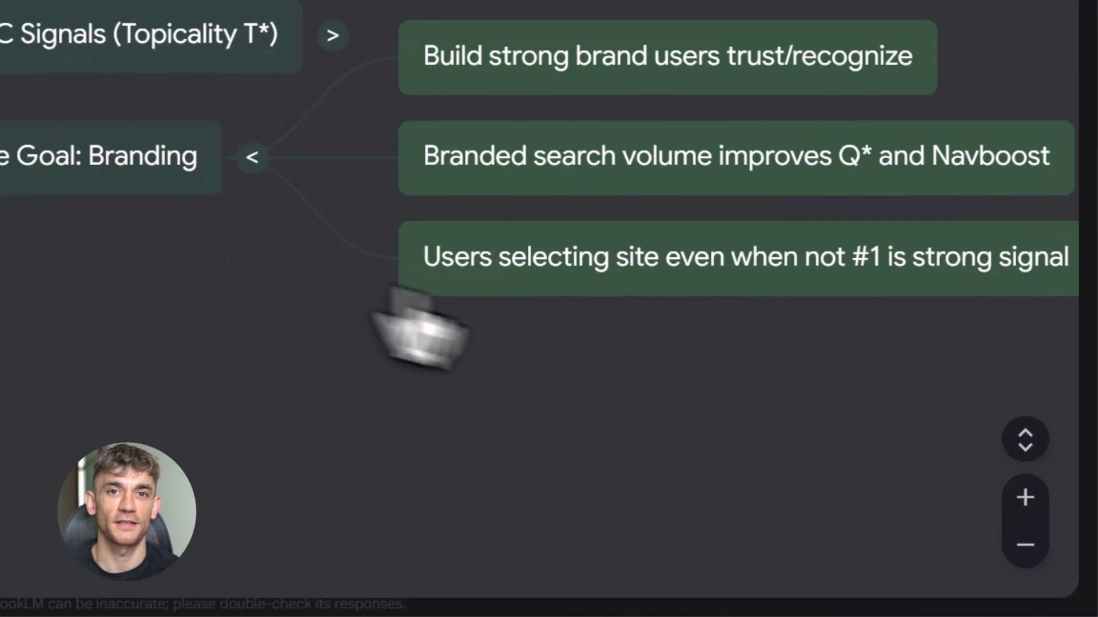
pyautogui.moveTo(577, 361); pyautogui.dragTo(328, 317)
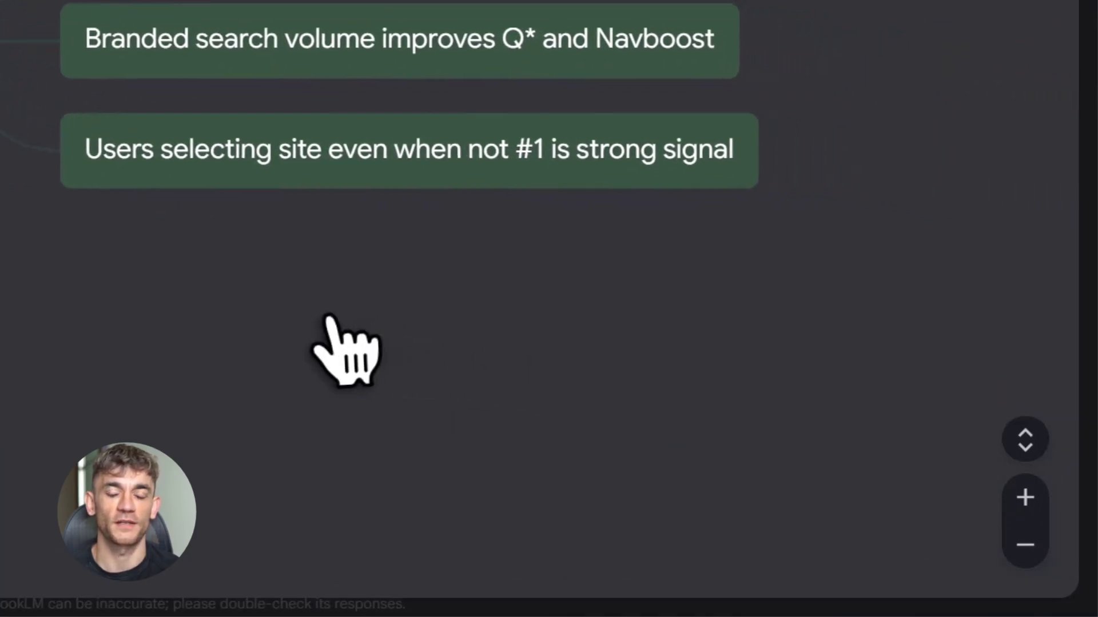
pyautogui.moveTo(215, 282); pyautogui.dragTo(171, 461)
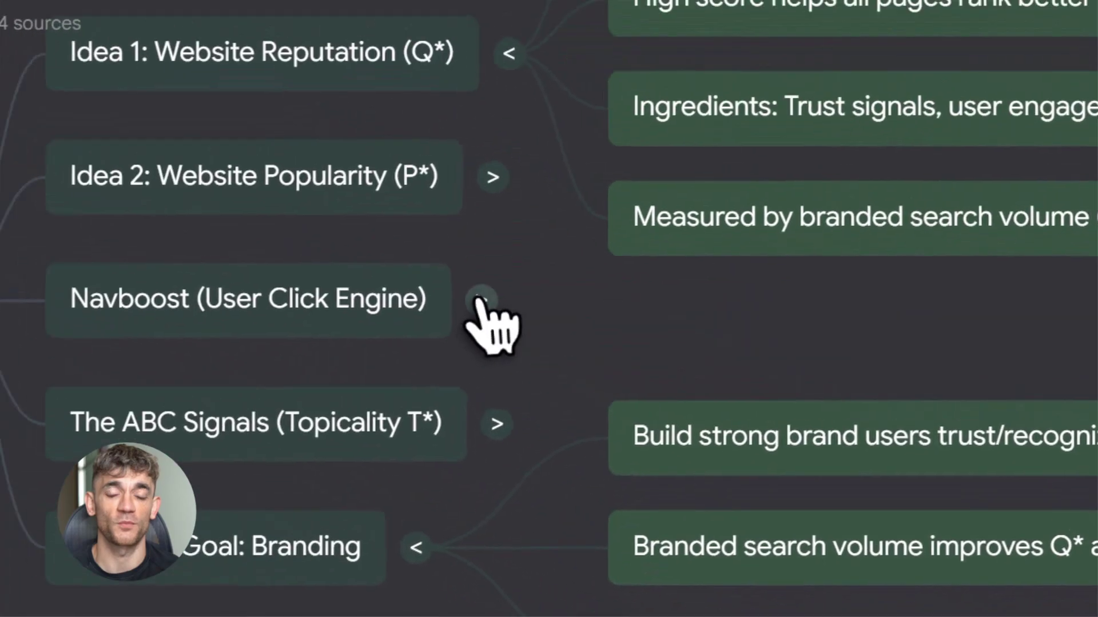
pyautogui.click(479, 301)
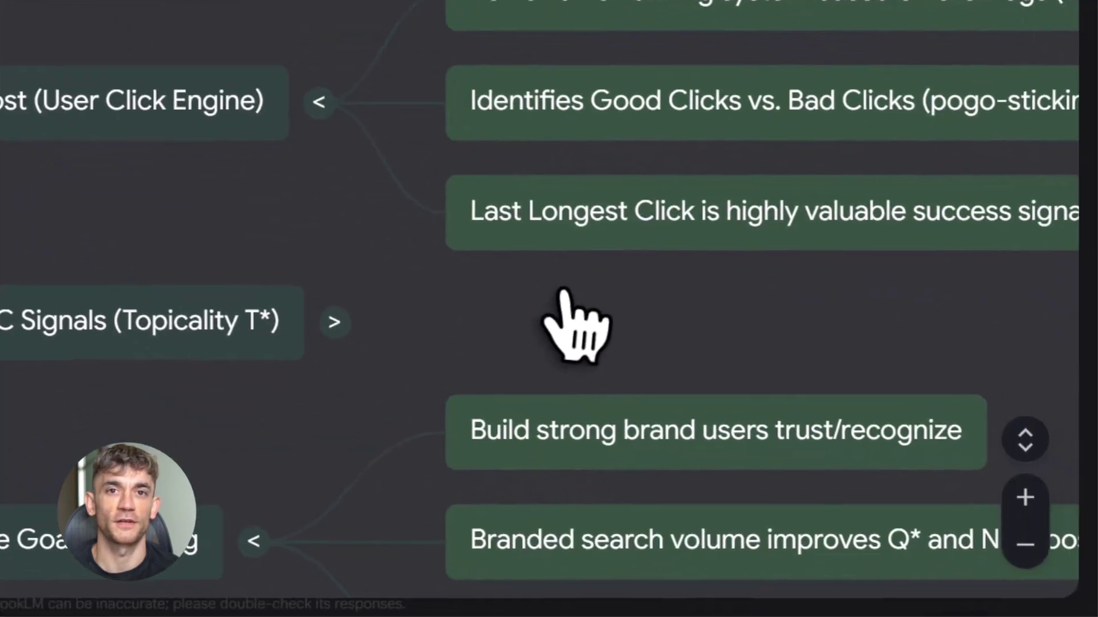
pyautogui.moveTo(576, 319); pyautogui.dragTo(588, 225)
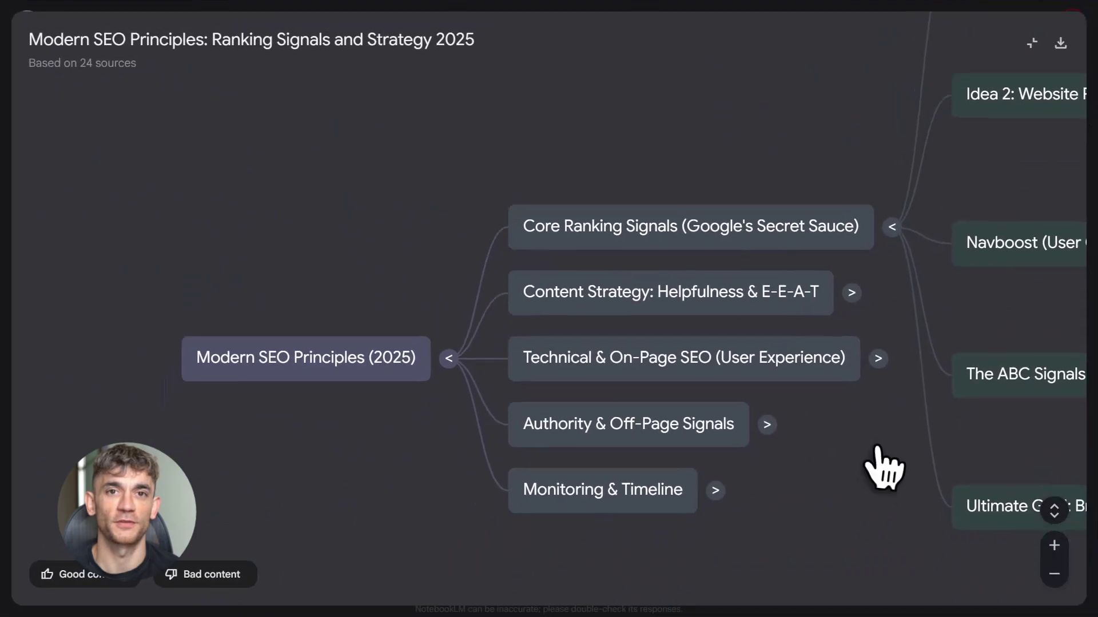
pyautogui.moveTo(882, 465); pyautogui.dragTo(940, 443)
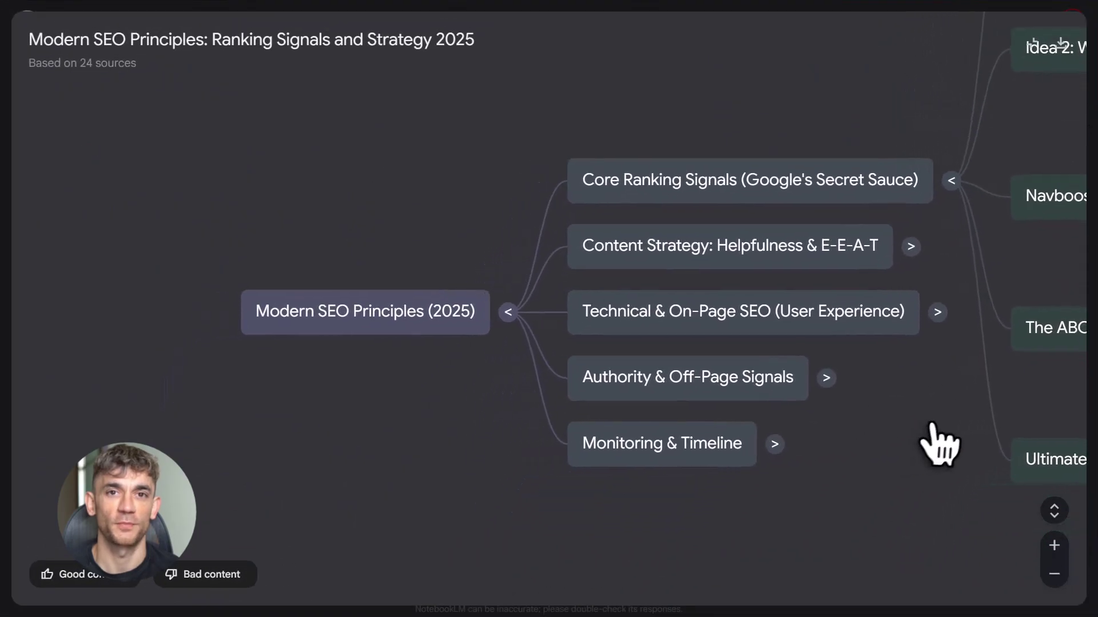
# Step: Generate a Concise, Landscape infographic in English from the 24 sources
pyautogui.press('Escape')
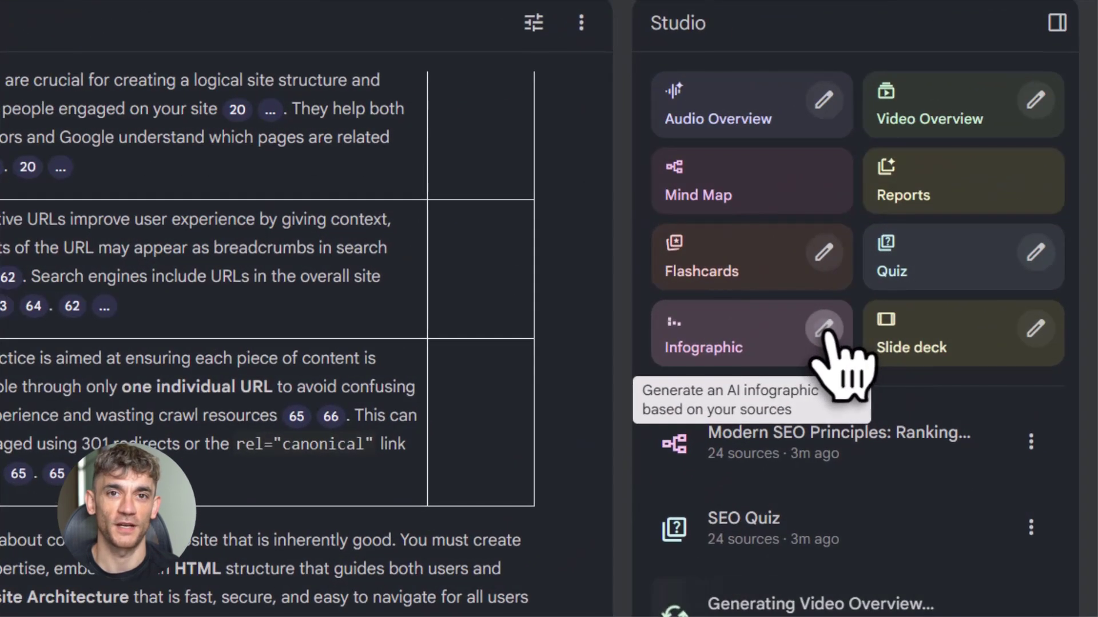
pyautogui.click(933, 246)
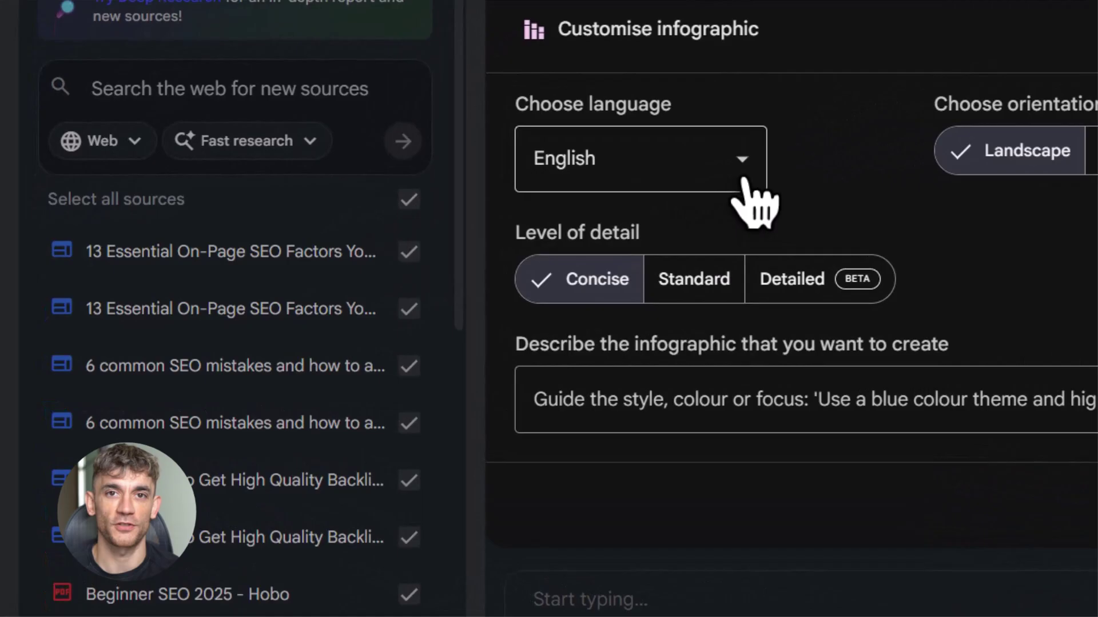
pyautogui.click(439, 257)
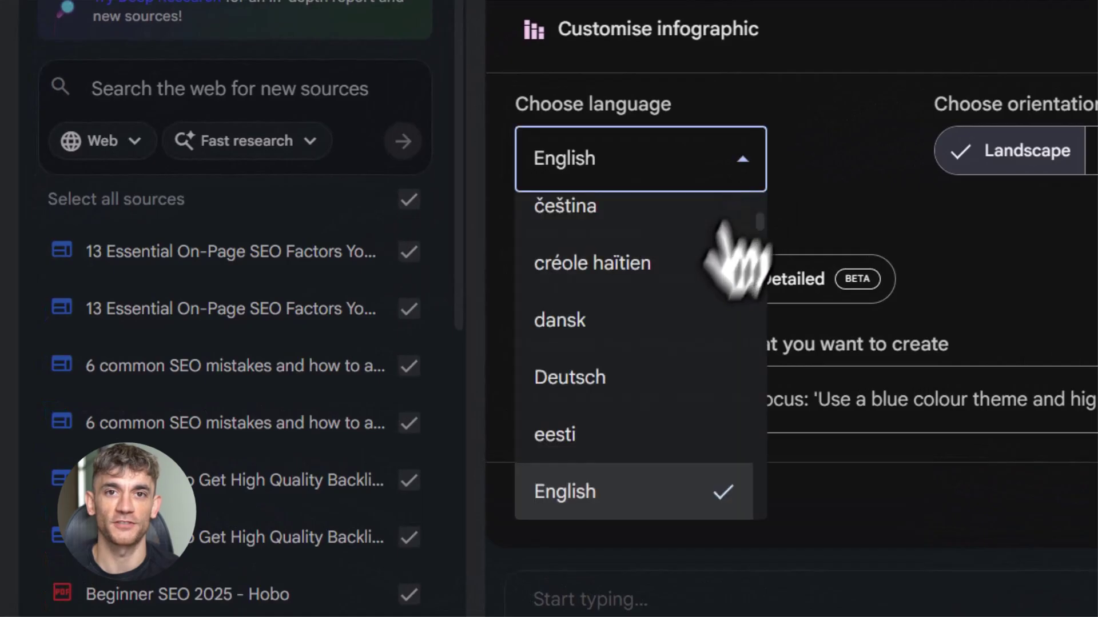
pyautogui.click(597, 503)
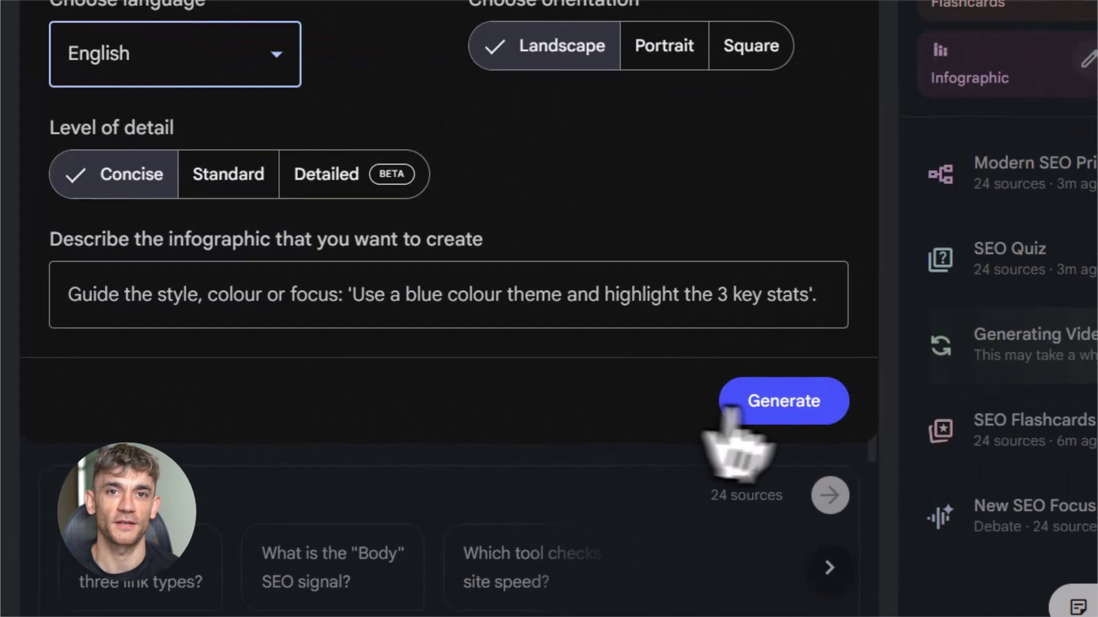
pyautogui.click(504, 350)
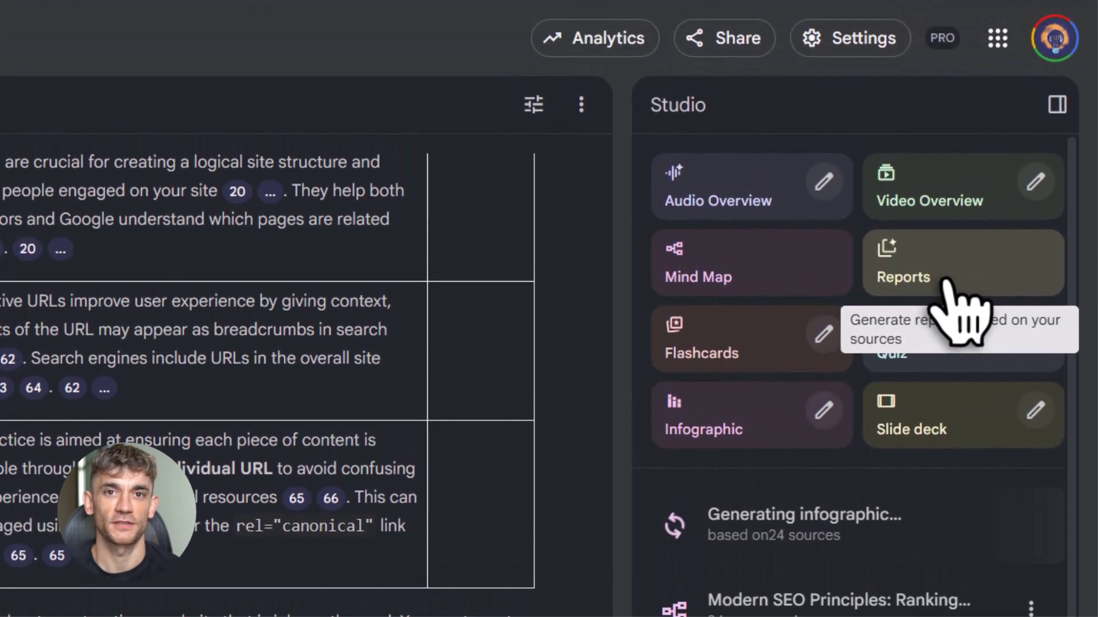
# Step: Create a Blog post report from the notebook's sources
pyautogui.click(943, 198)
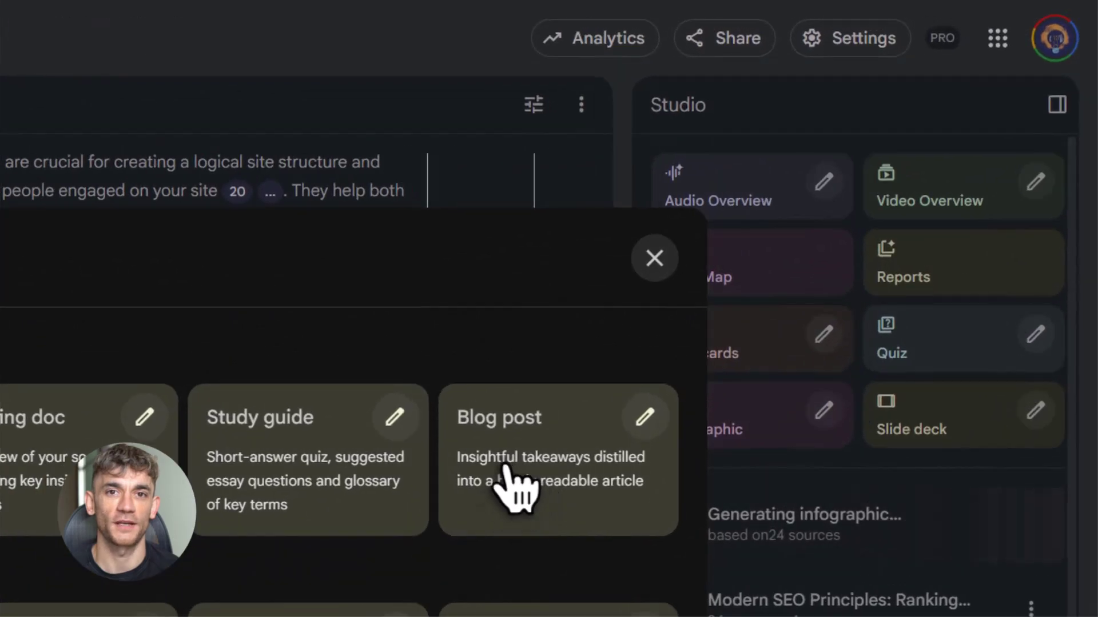
pyautogui.click(747, 281)
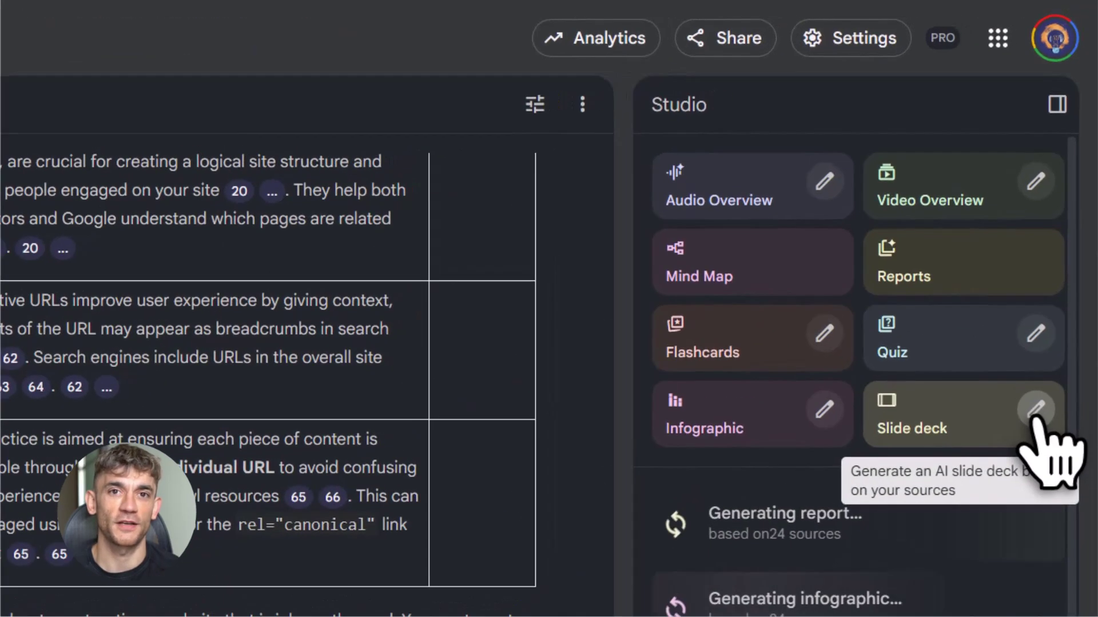
# Step: Generate a Detailed, Short-length English slide deck from the 24 sources
pyautogui.click(1061, 247)
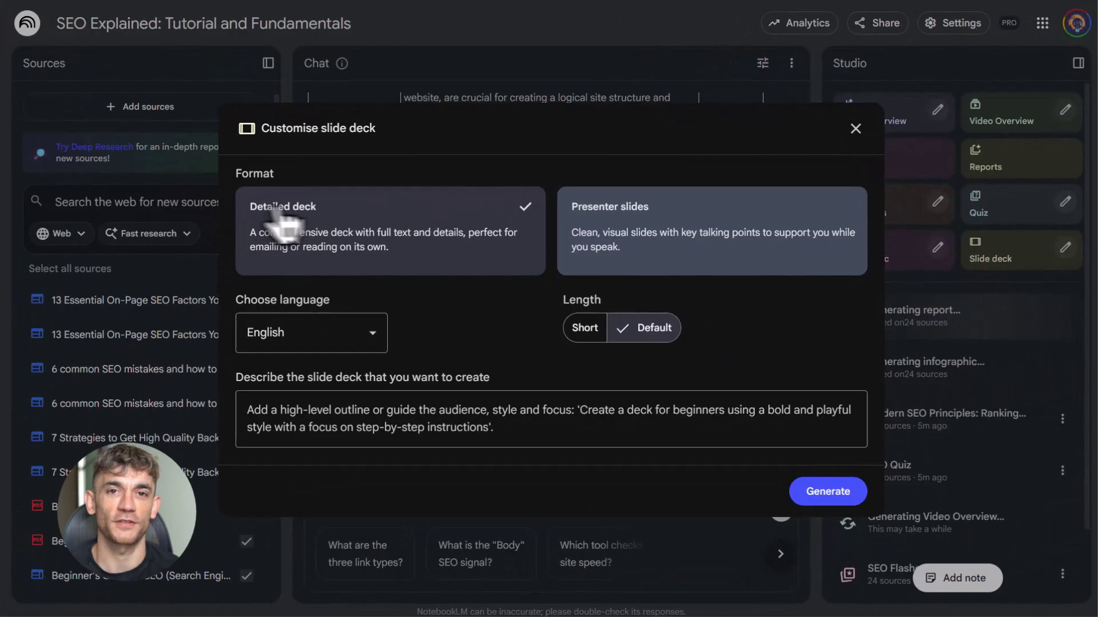
pyautogui.moveTo(250, 205); pyautogui.dragTo(316, 208)
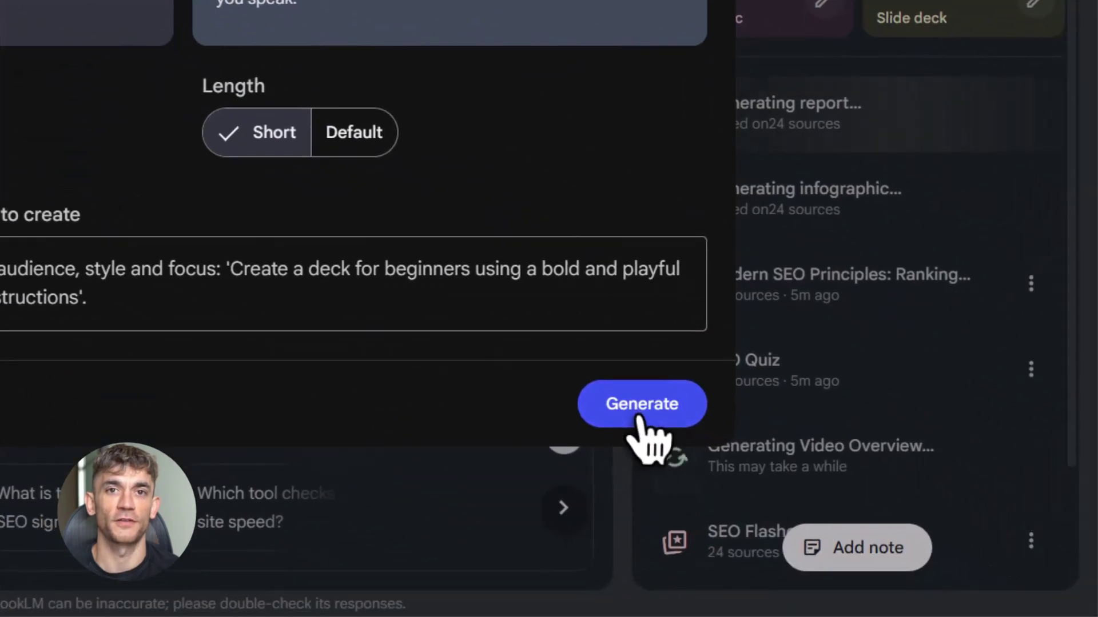
pyautogui.click(642, 402)
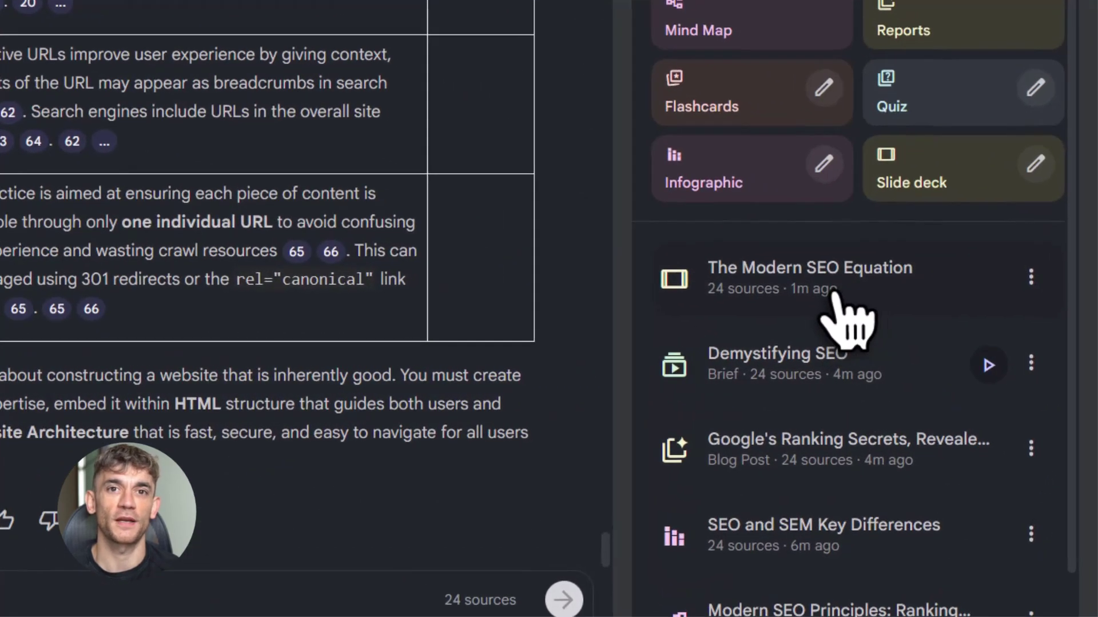
# Step: View The Modern SEO Equation deck full screen, download it, then close the viewer
pyautogui.click(940, 324)
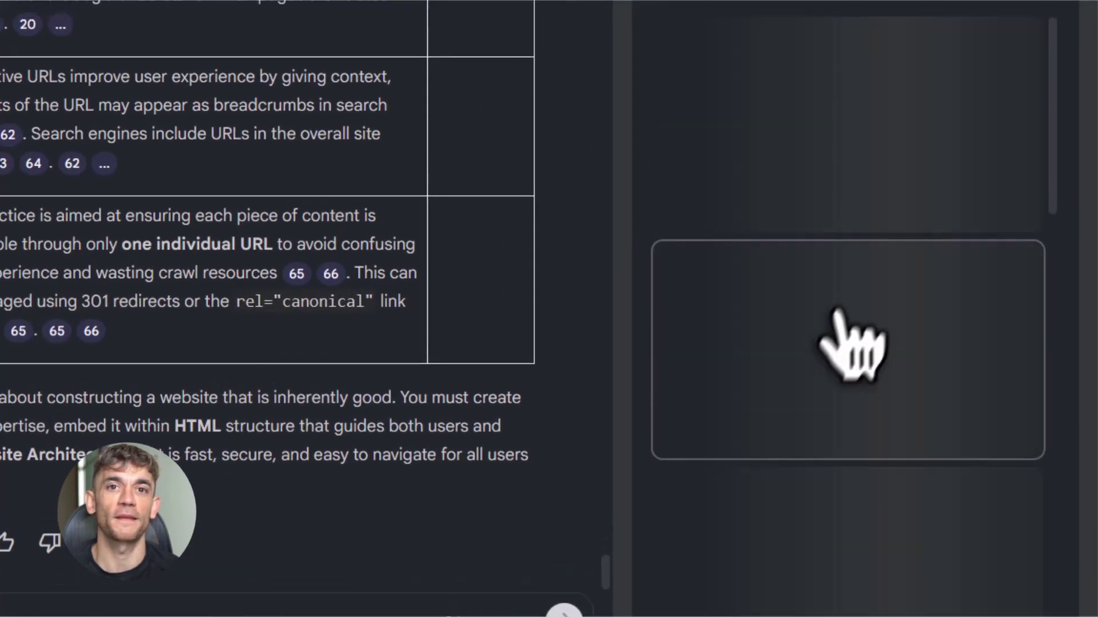
pyautogui.click(1044, 169)
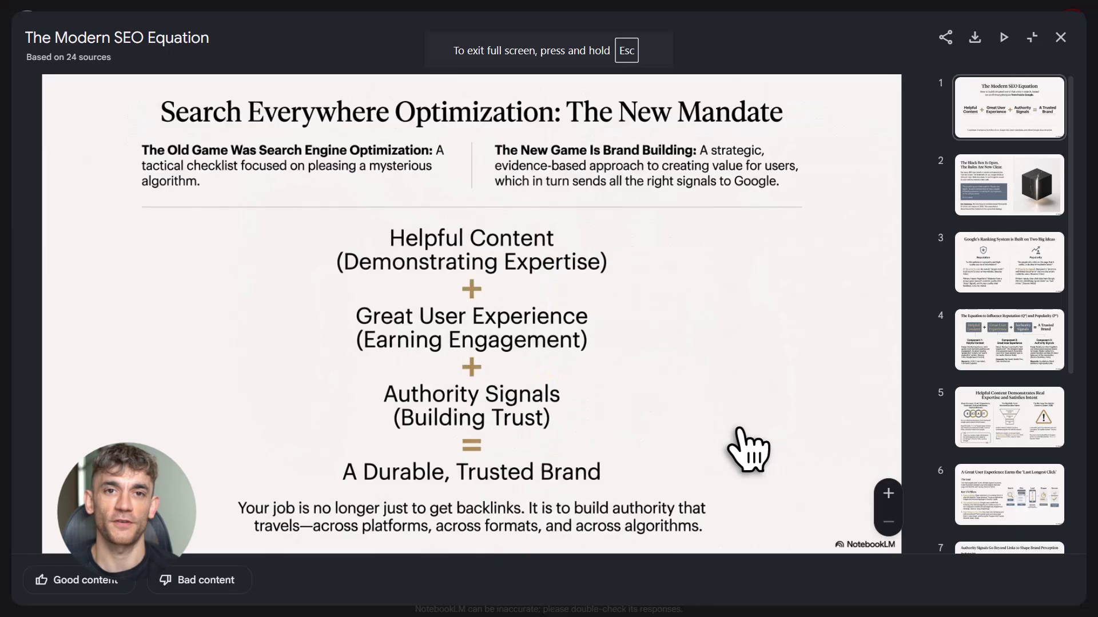
pyautogui.click(974, 38)
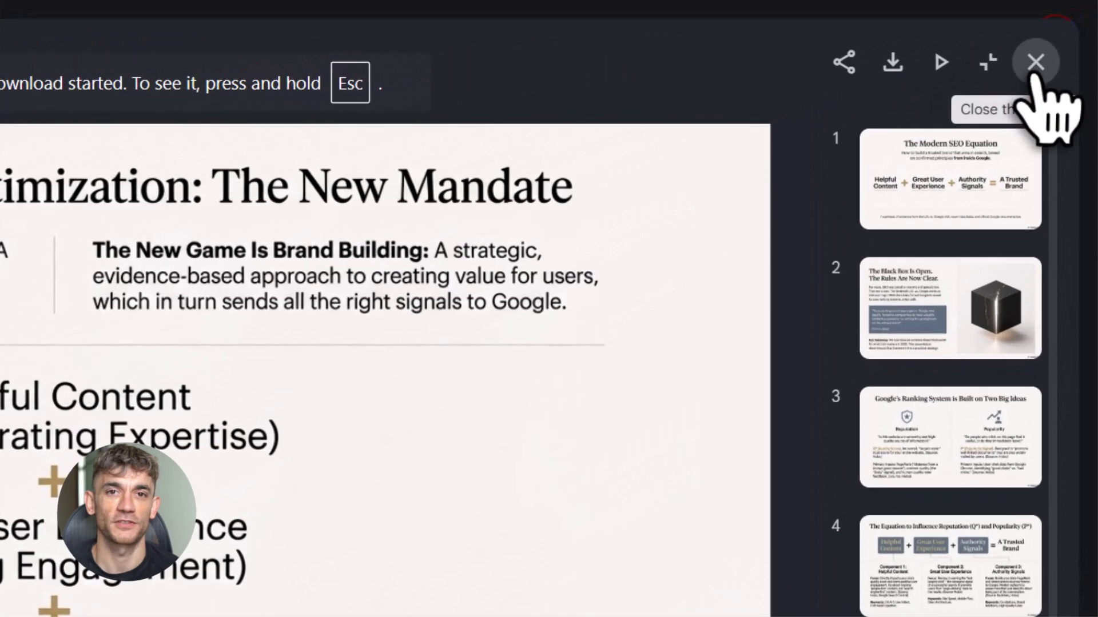
pyautogui.click(1032, 74)
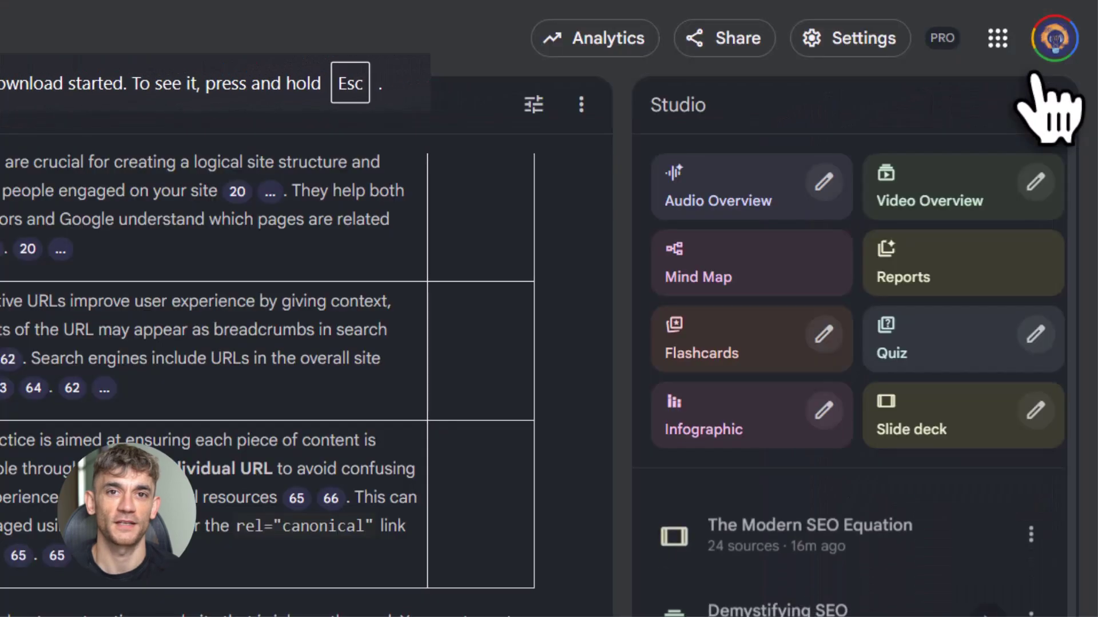
pyautogui.scroll(-4, 780, 598)
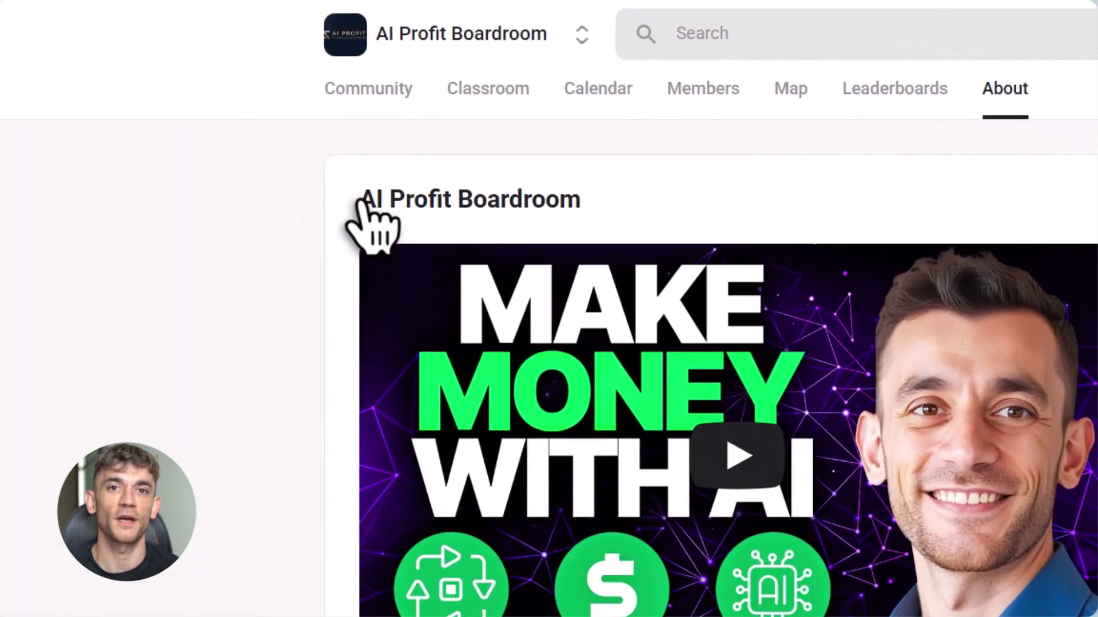
pyautogui.moveTo(310, 173); pyautogui.dragTo(520, 174)
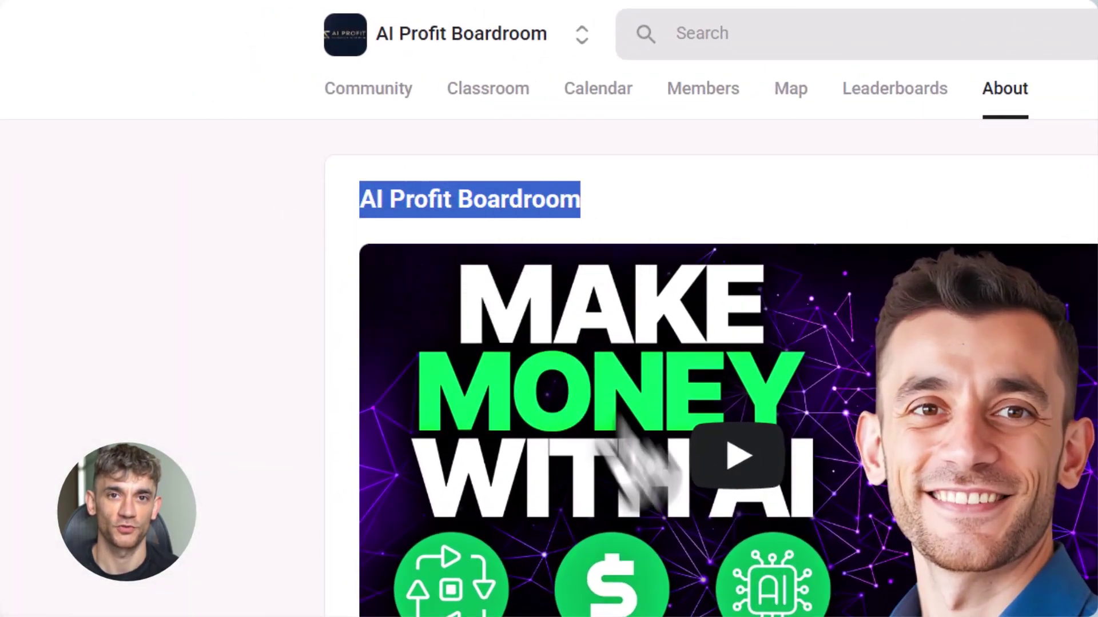
# Step: Read the flash-sale and price lines on the community's About page
pyautogui.scroll(-5, 686, 514)
pyautogui.scroll(-2, 694, 535)
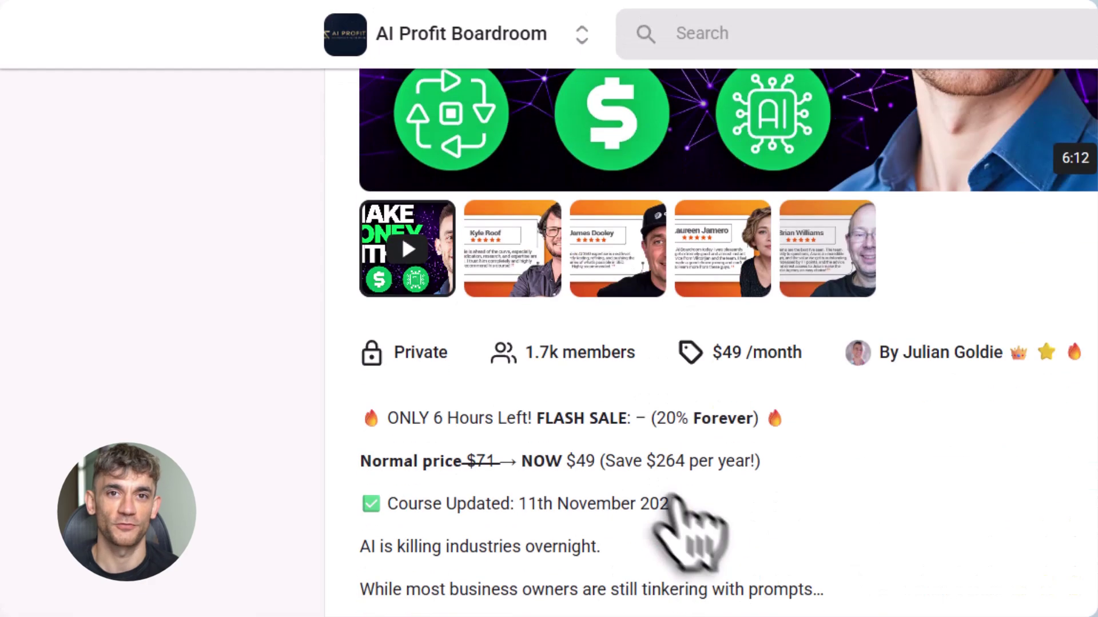
pyautogui.moveTo(360, 420); pyautogui.dragTo(789, 474)
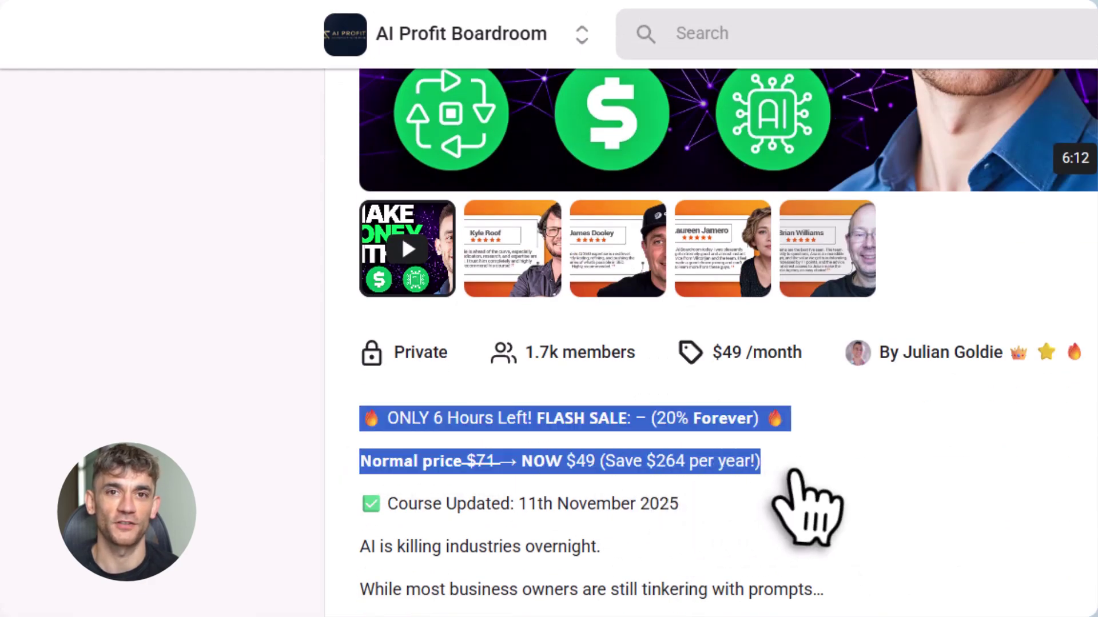
pyautogui.click(793, 472)
pyautogui.scroll(-3, 812, 549)
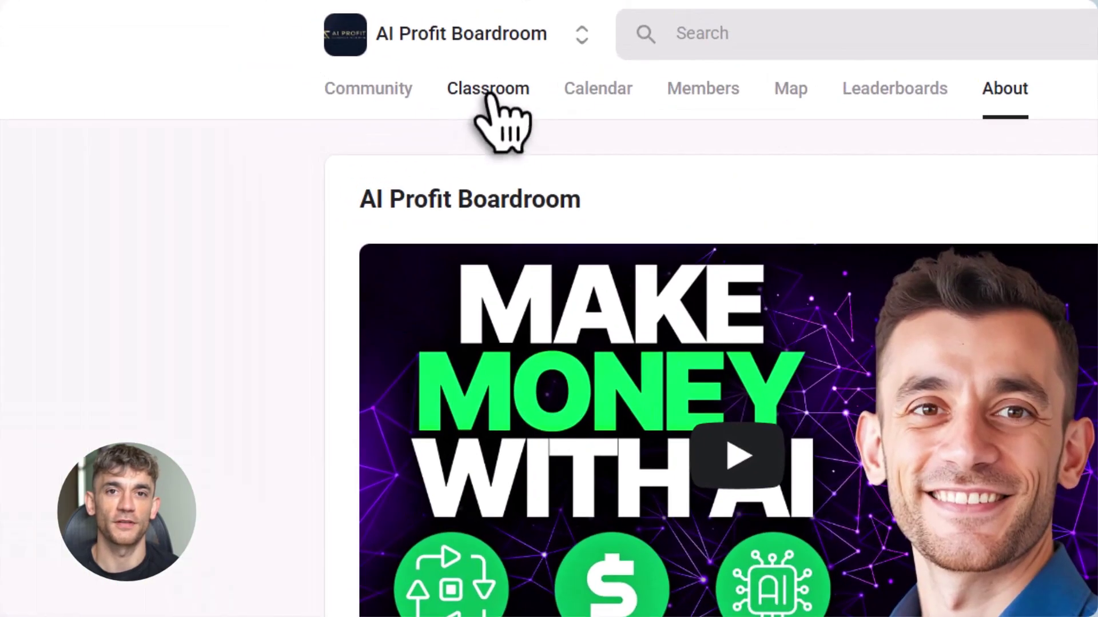
# Step: Browse the Classroom course catalogue, then go to the Community discussion feed
pyautogui.click(490, 95)
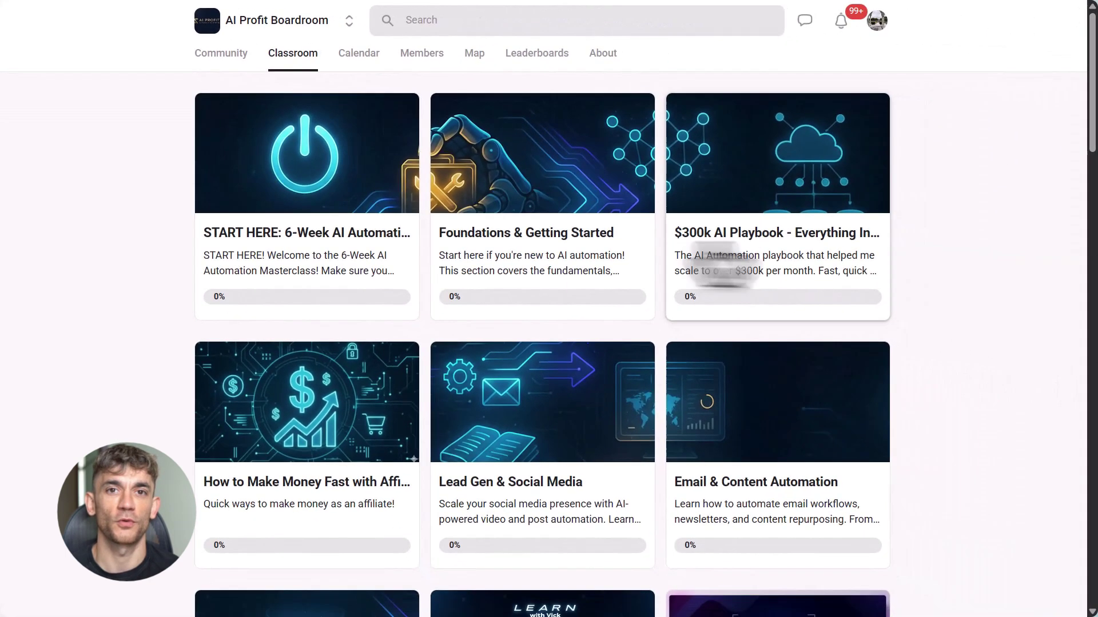
pyautogui.scroll(-3, 254, 452)
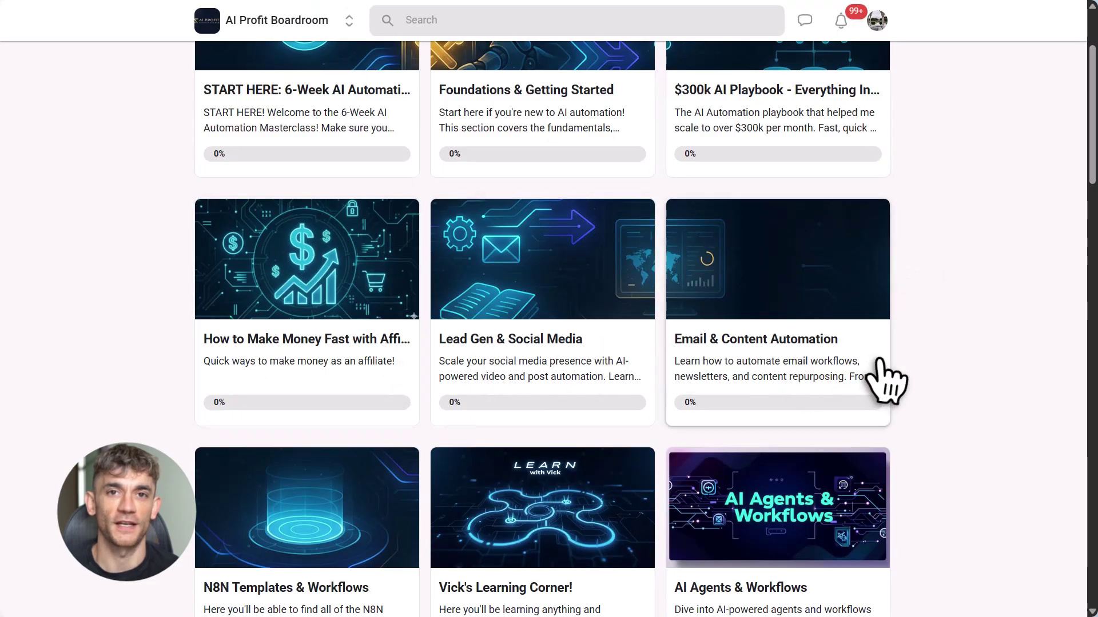
pyautogui.scroll(-2, 881, 377)
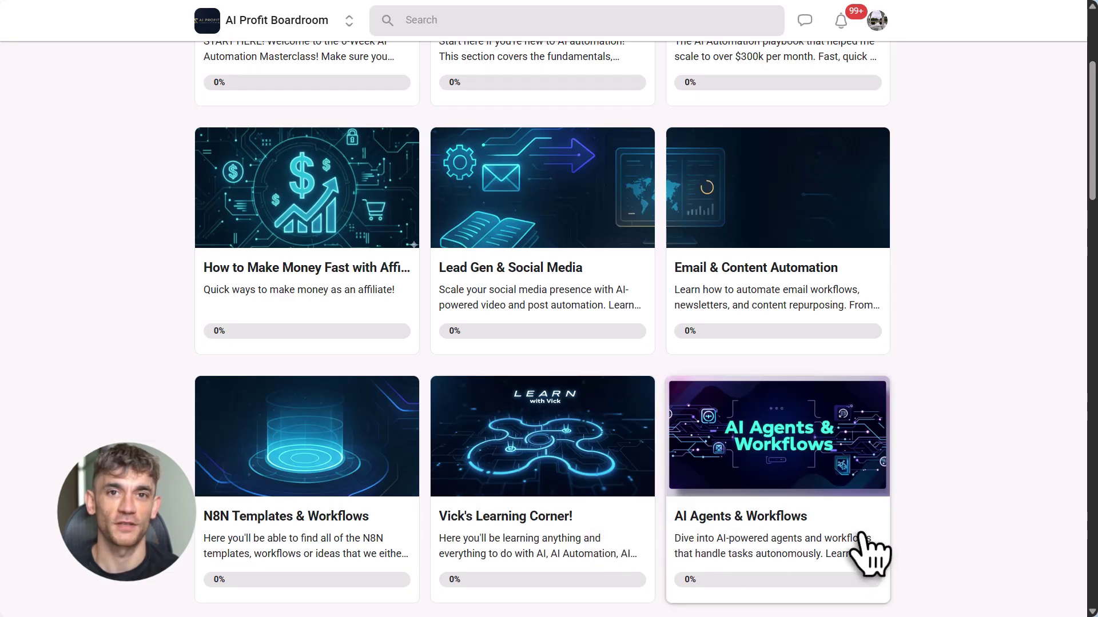
pyautogui.scroll(-3, 869, 552)
pyautogui.scroll(-3, 477, 490)
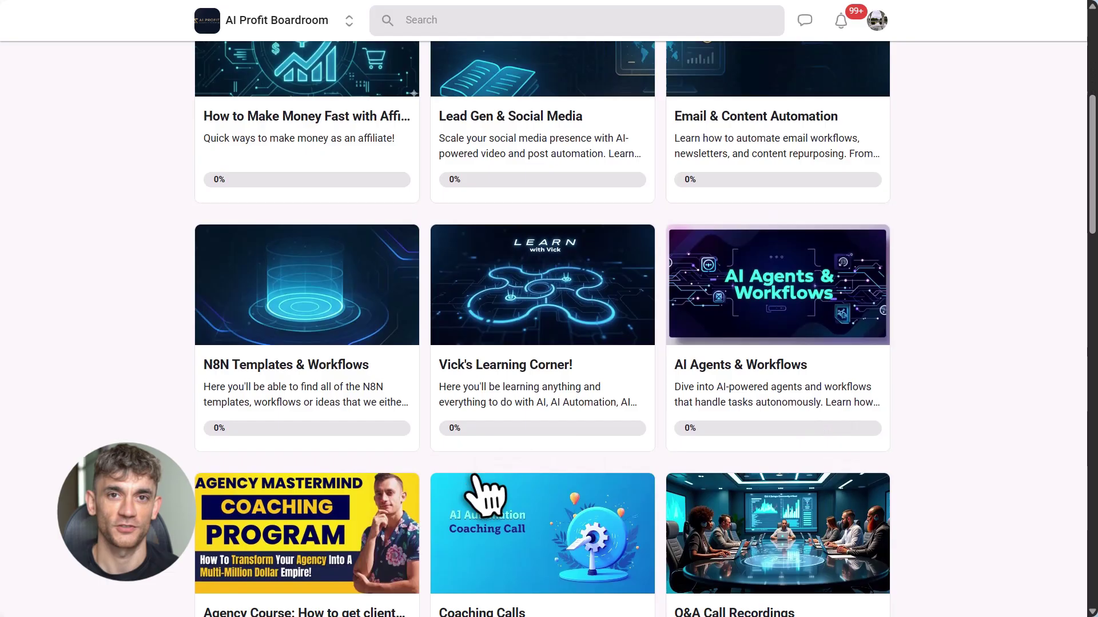
pyautogui.scroll(-3, 592, 413)
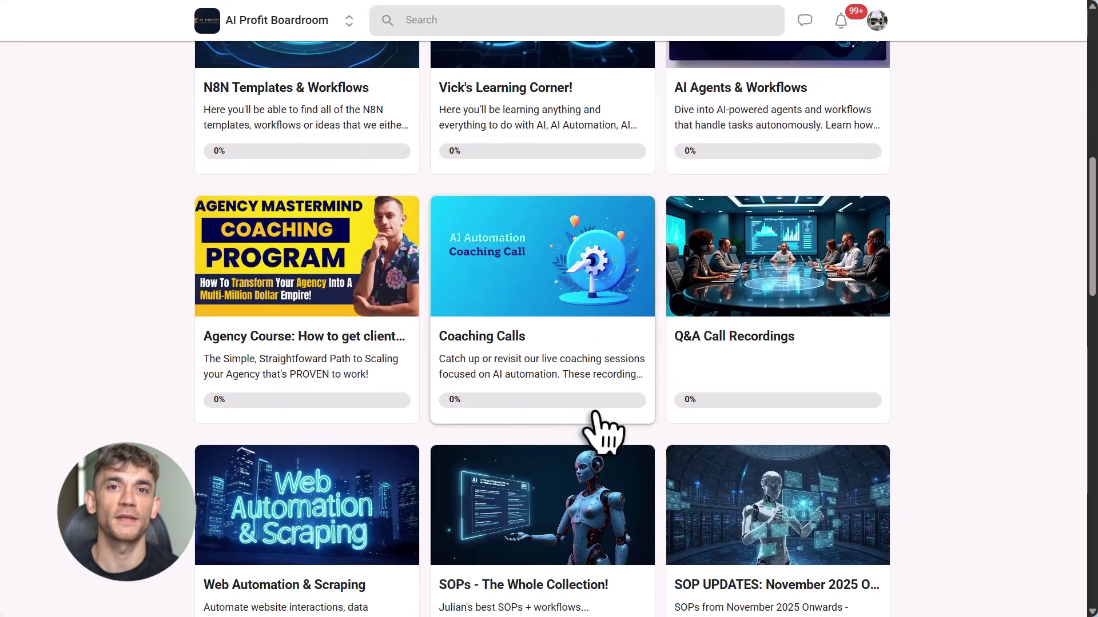
pyautogui.scroll(-12, 603, 435)
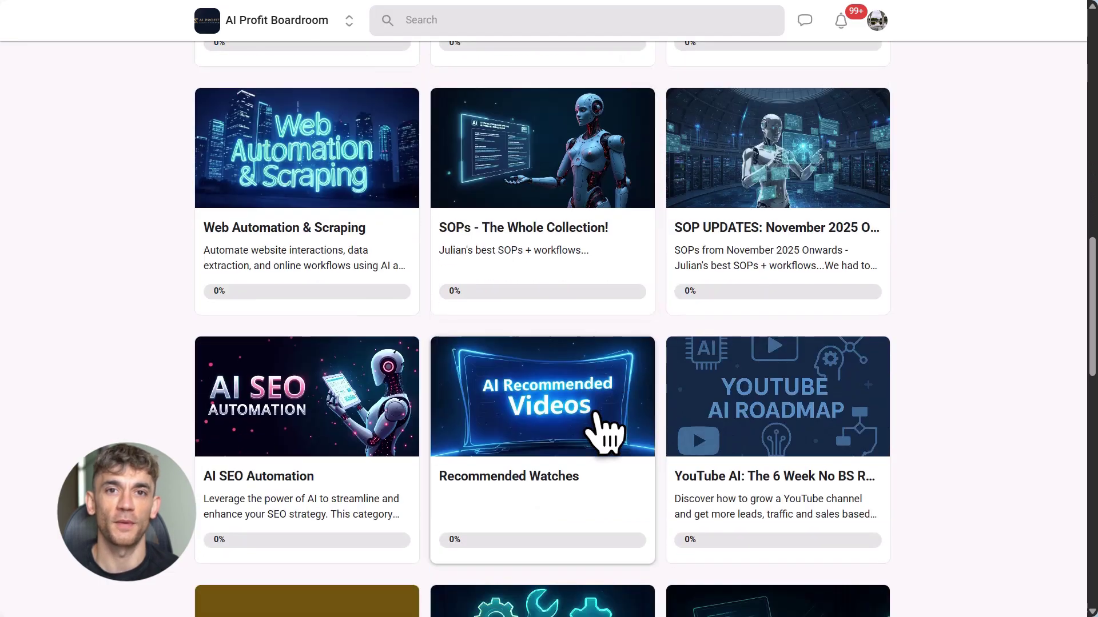
pyautogui.scroll(-9, 603, 435)
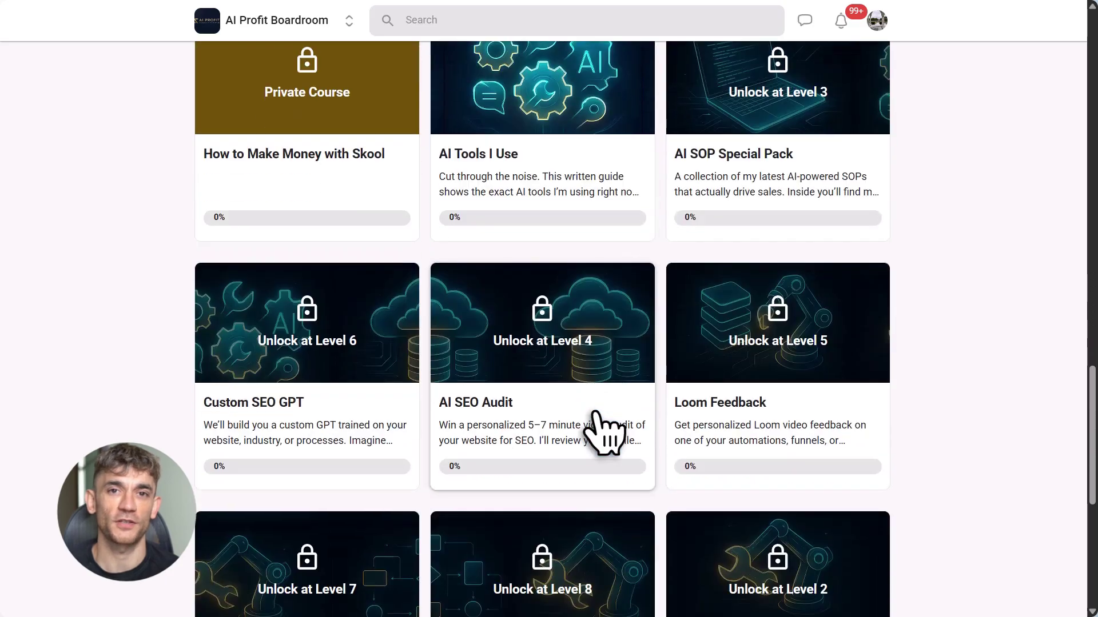
pyautogui.scroll(-5, 603, 435)
pyautogui.scroll(20, 604, 435)
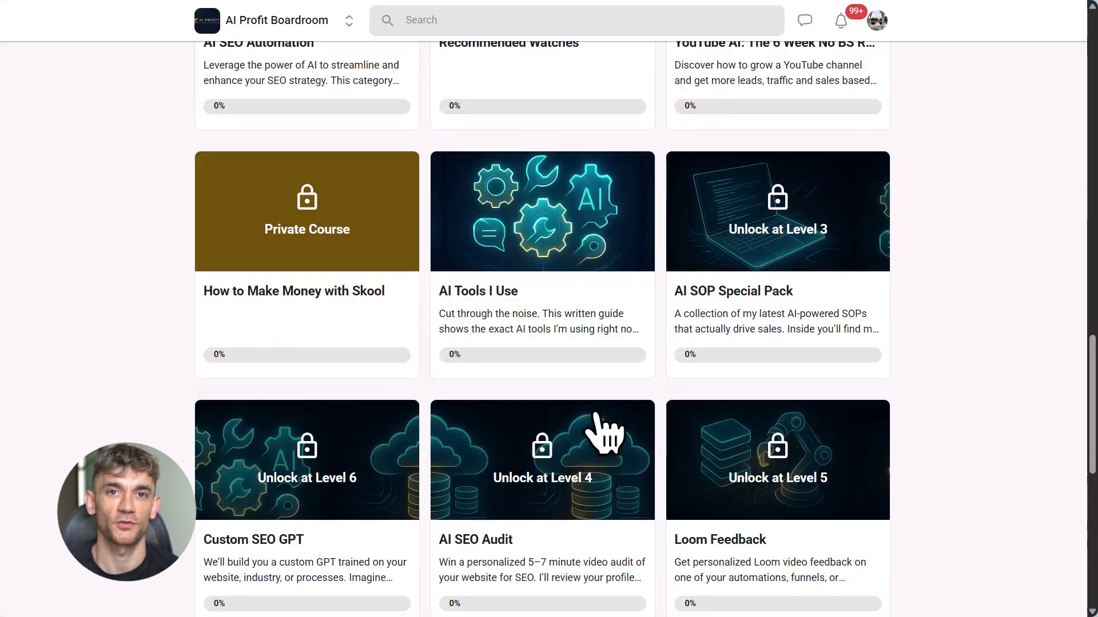
pyautogui.scroll(15, 594, 423)
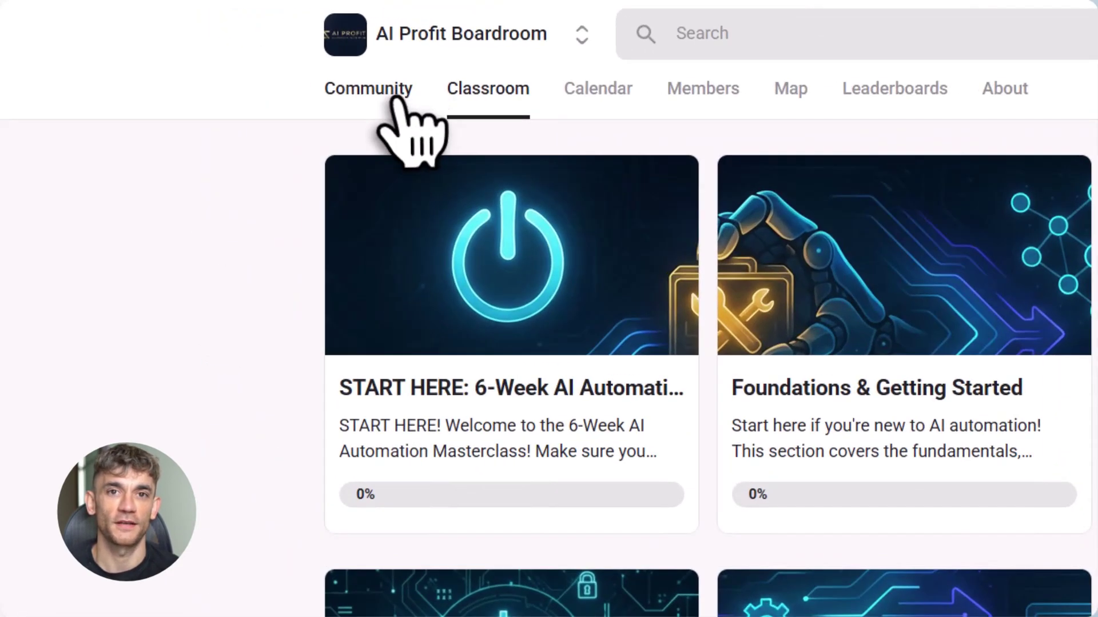
pyautogui.click(395, 91)
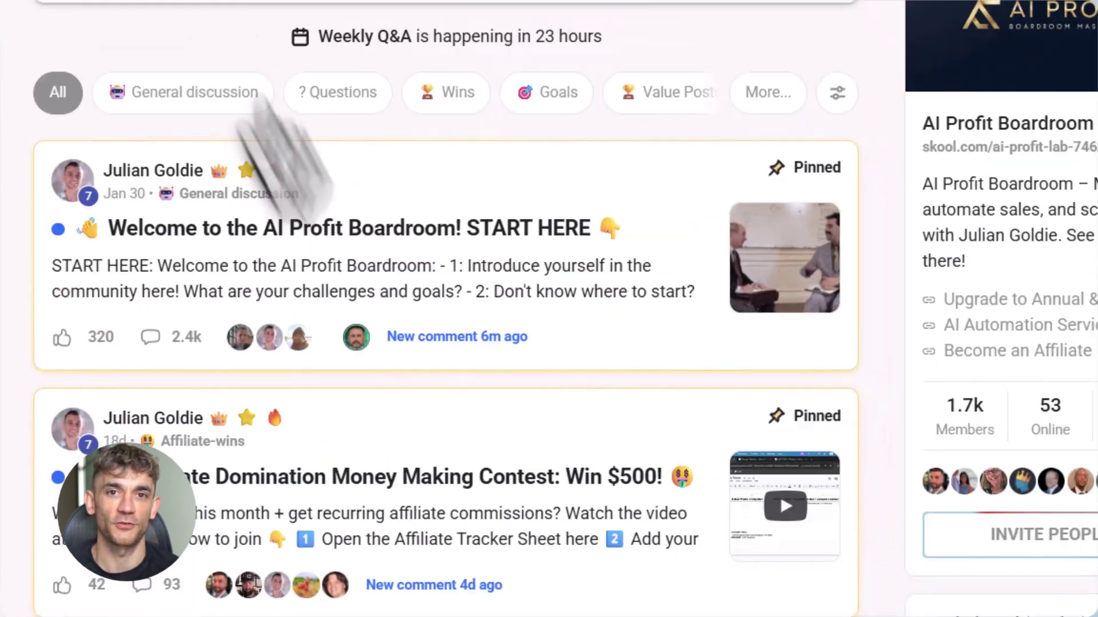